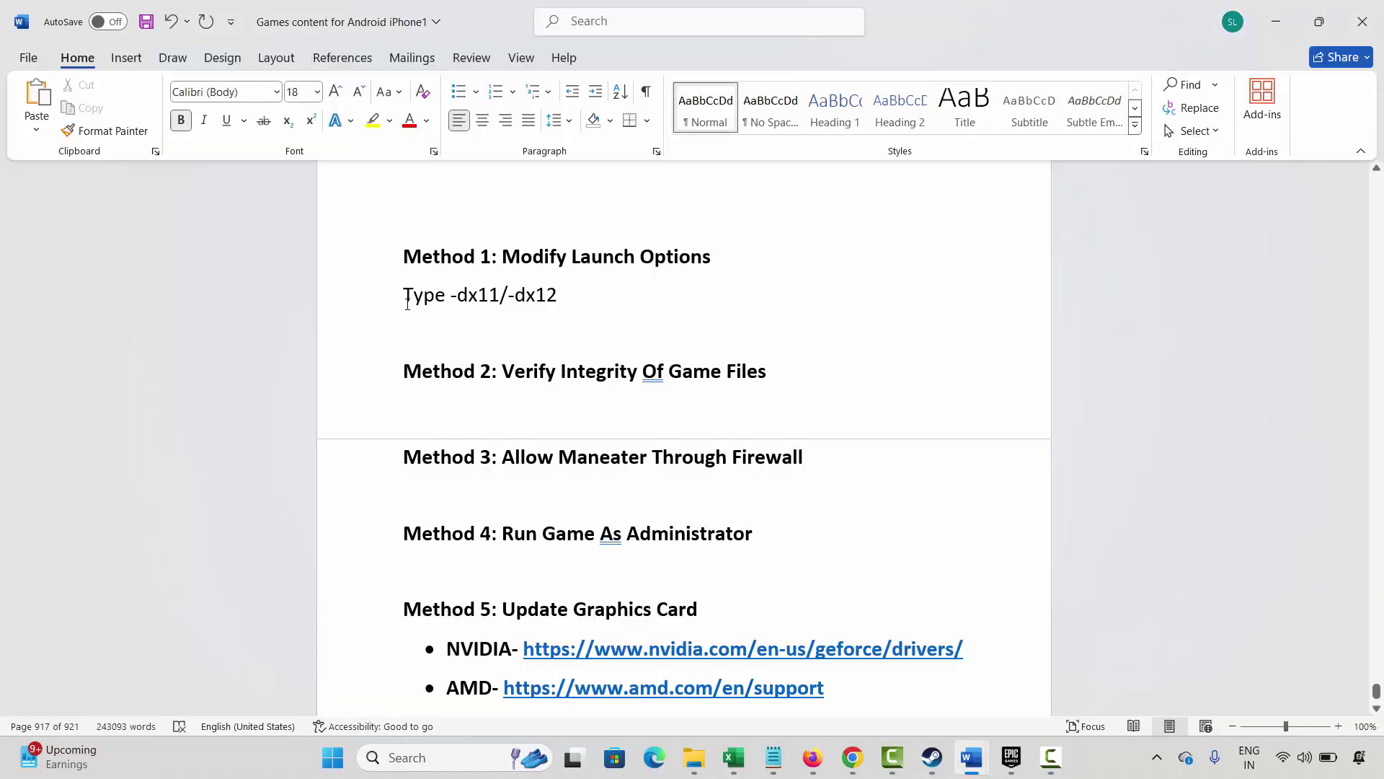
Highlight the Method 1 heading, switch to Steam and view the launch options field in War Thunder's properties.
click(358, 263)
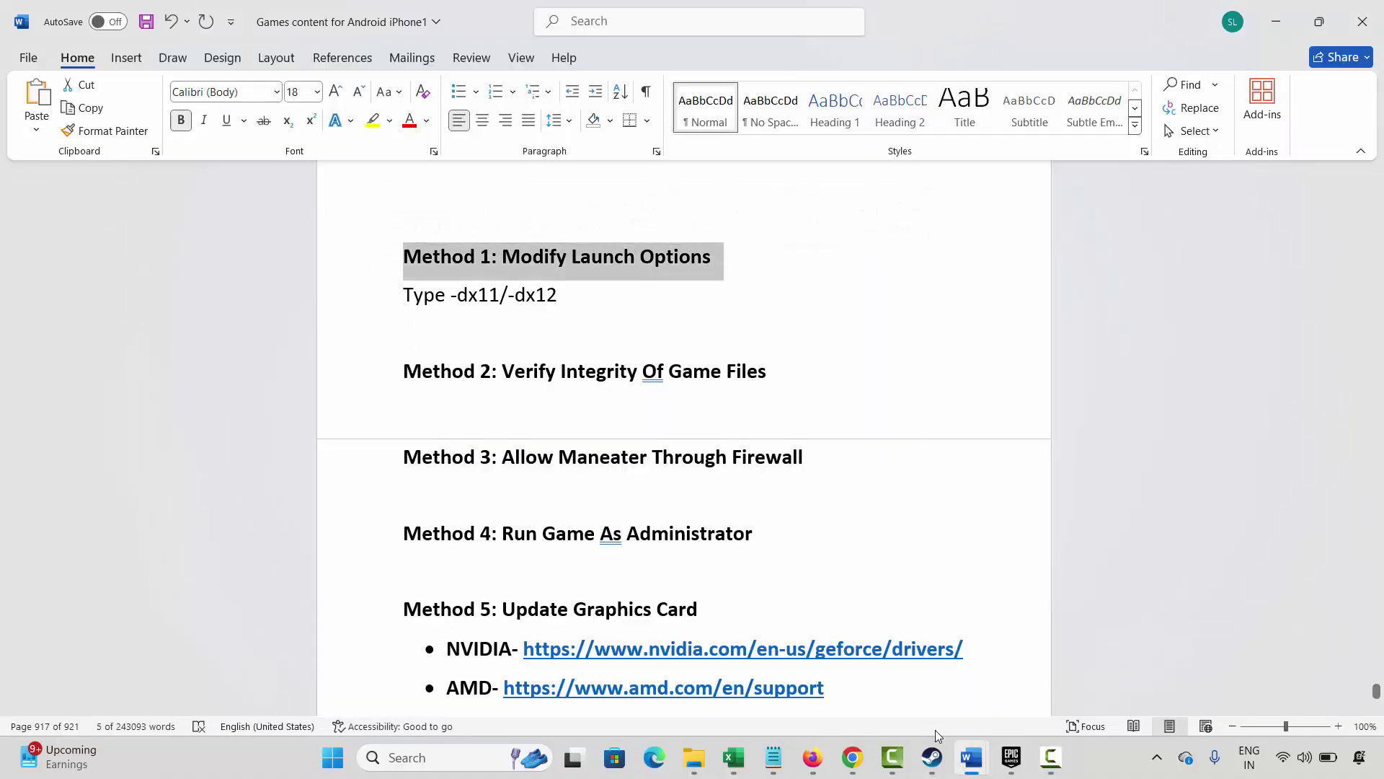
click(932, 757)
click(155, 48)
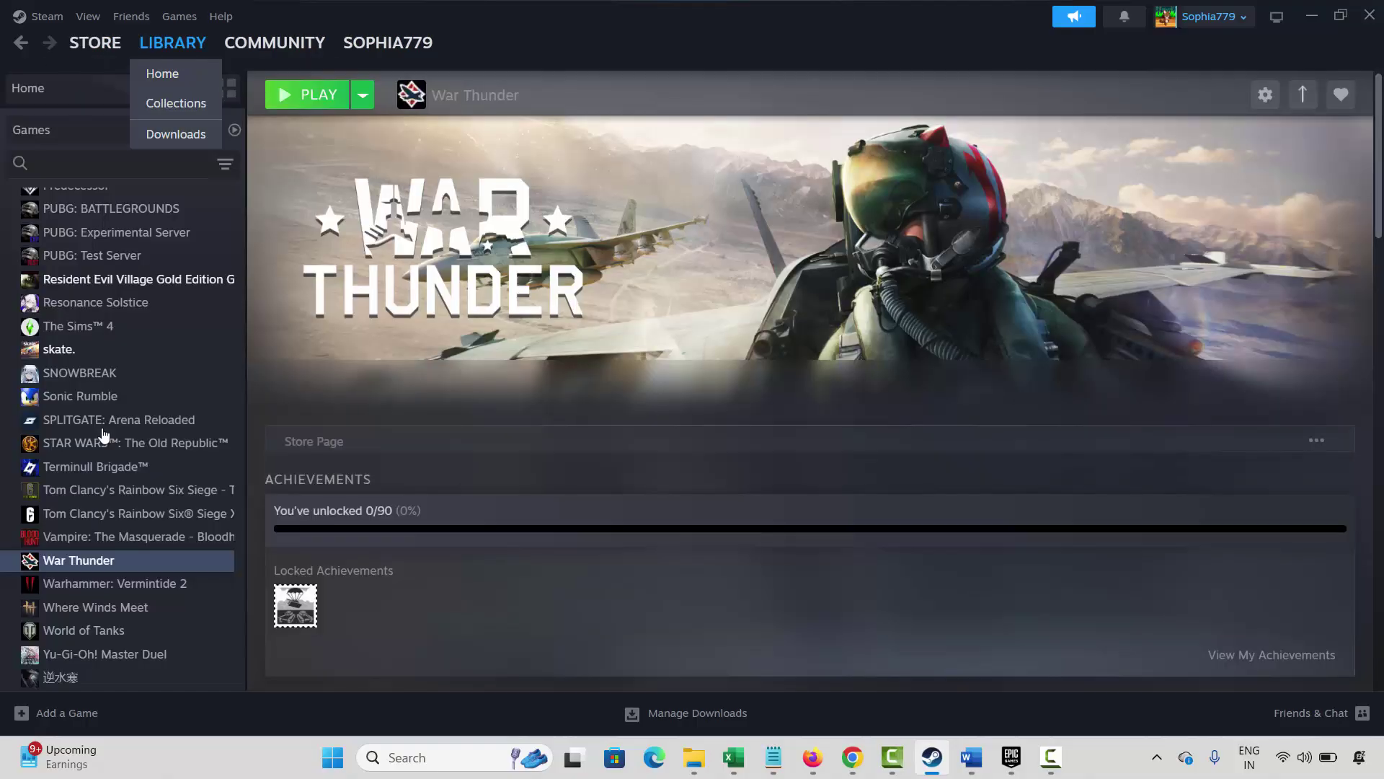
right_click(85, 567)
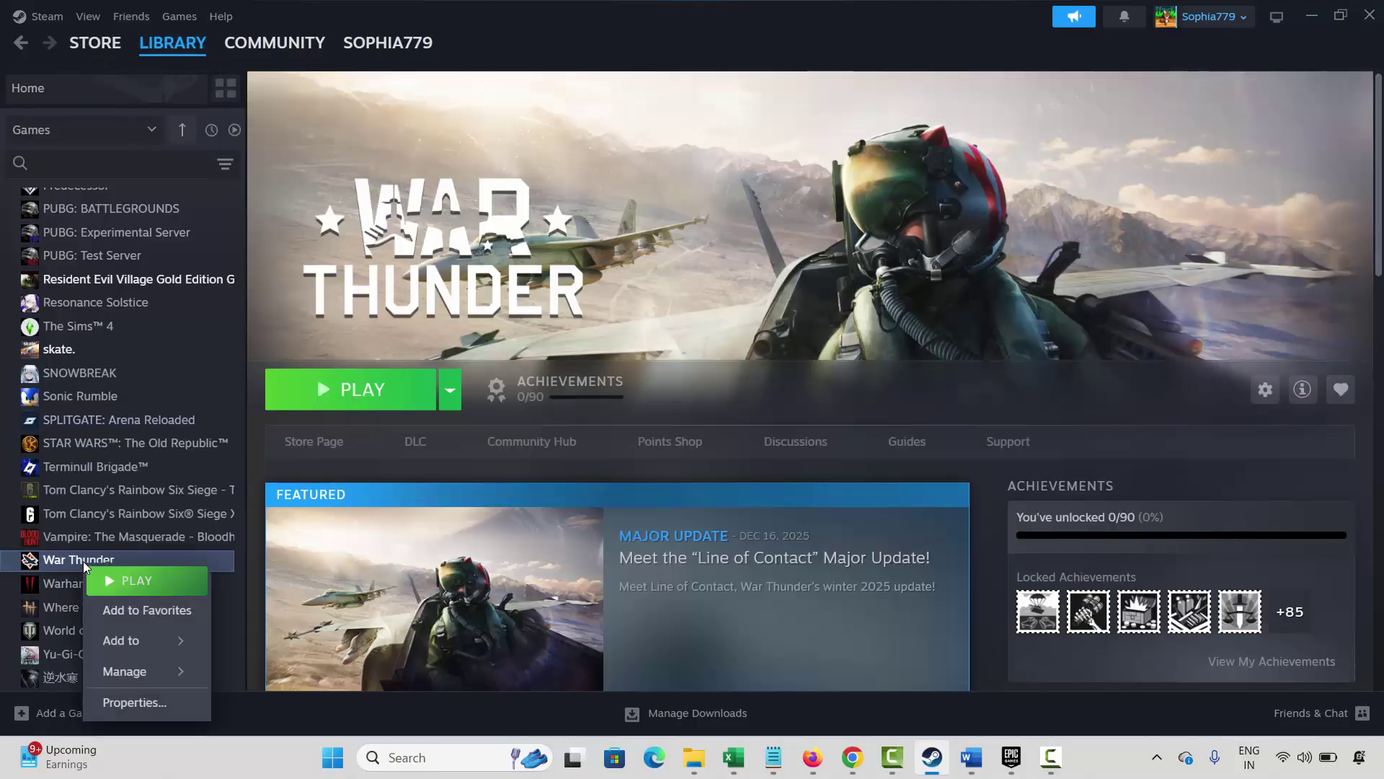
click(145, 703)
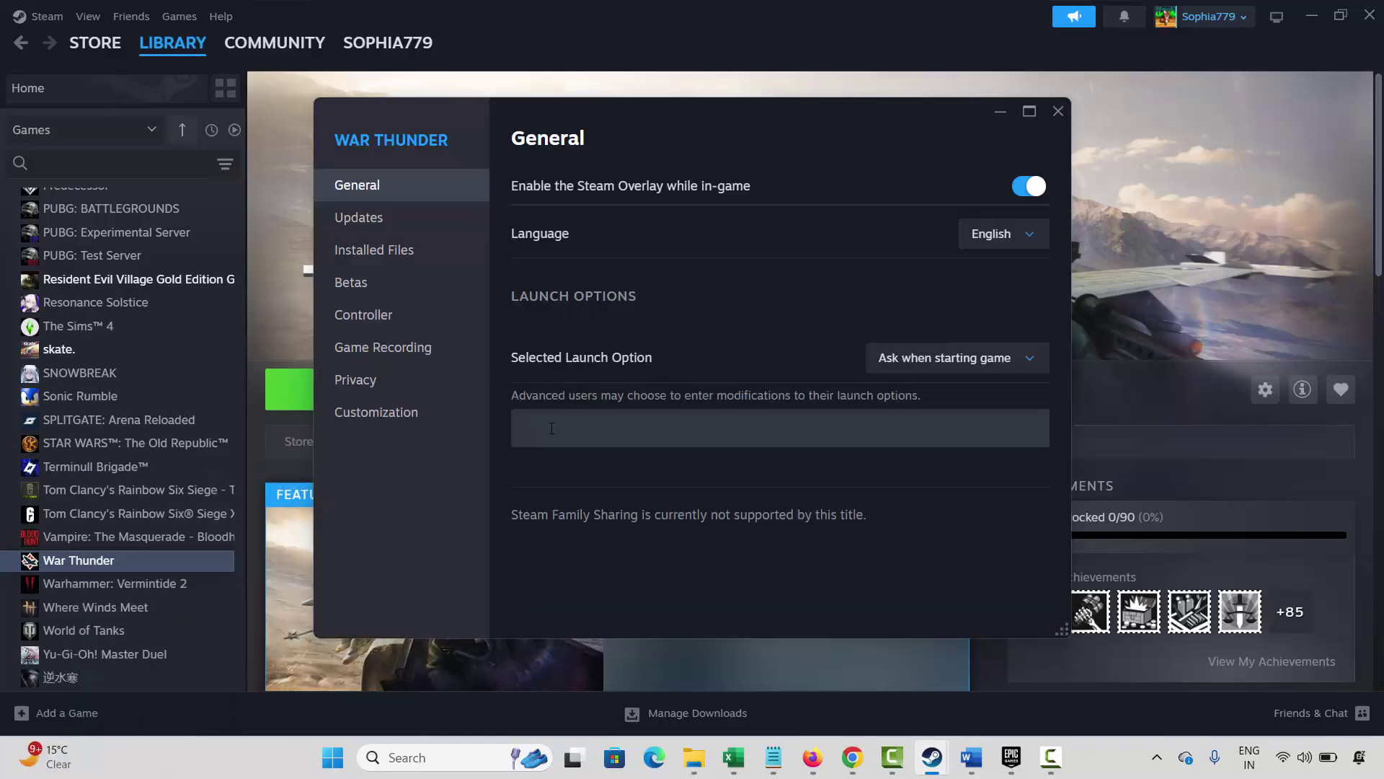
click(571, 429)
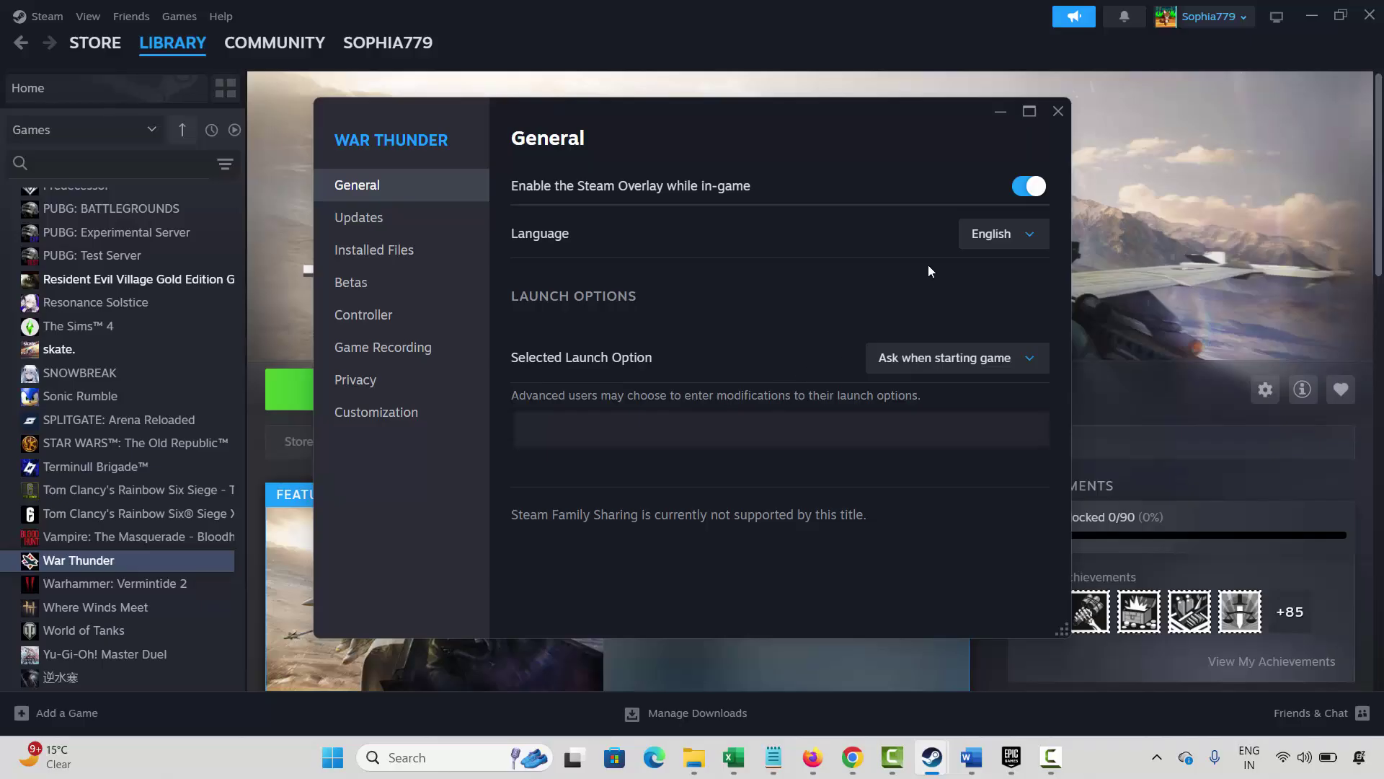
click(1058, 111)
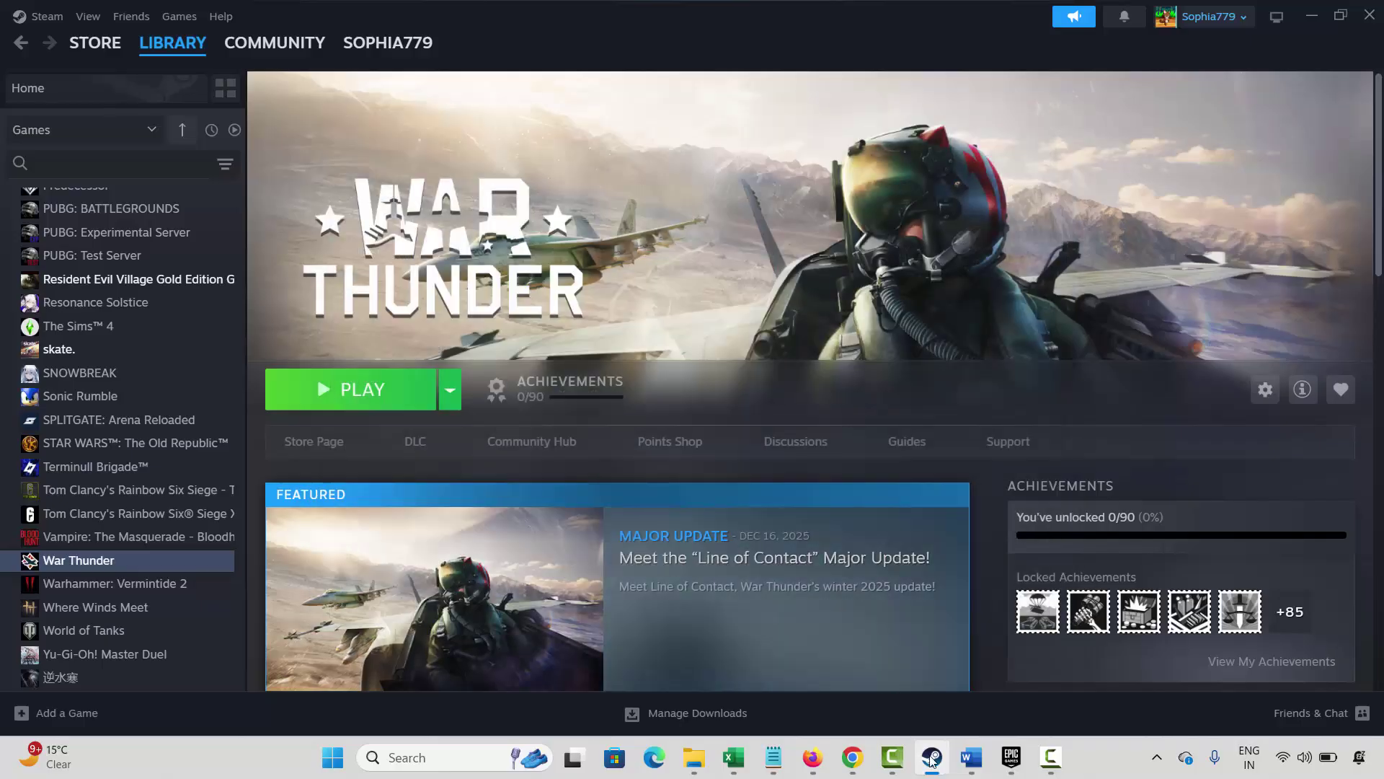
Switch to the Word document and highlight the "Method 2: Verify Integrity Of Game Files" heading.
click(937, 765)
click(355, 380)
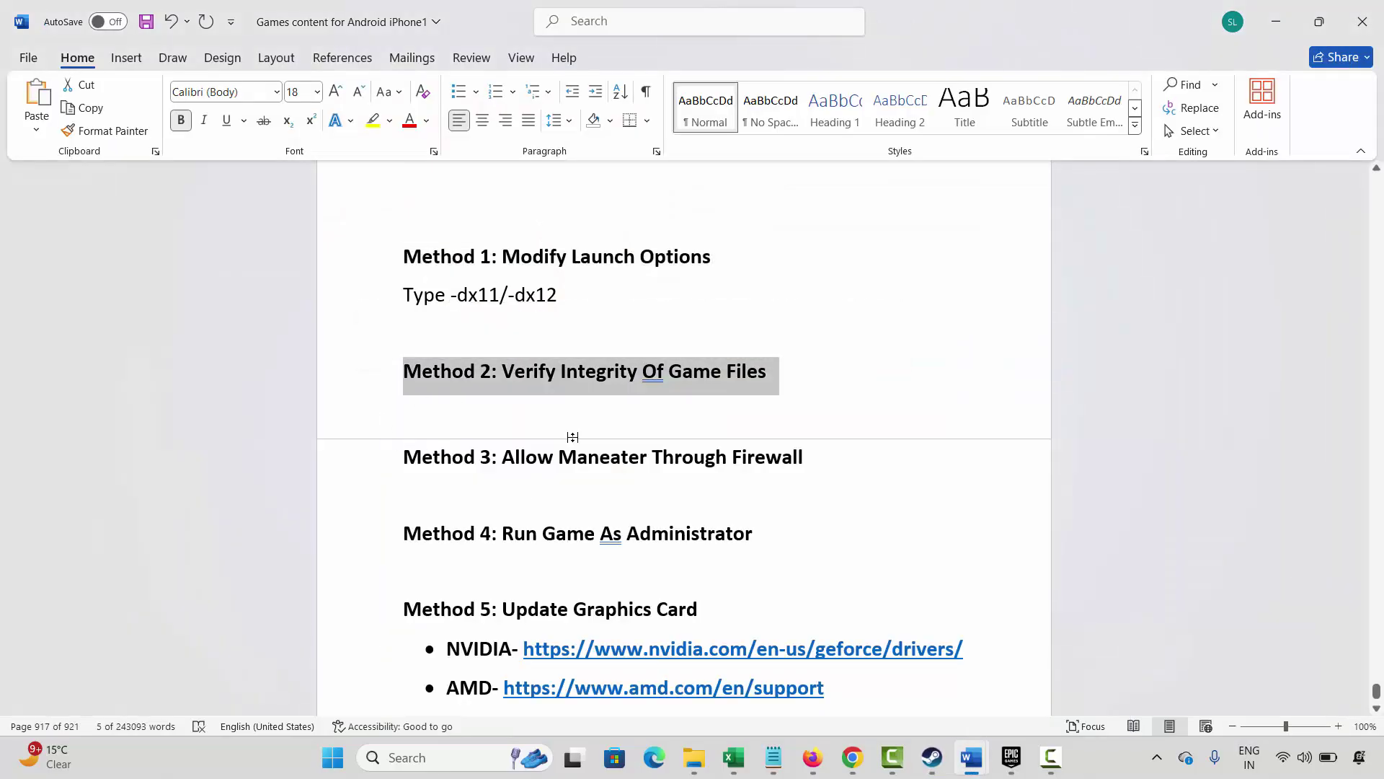
click(569, 438)
Switch to Steam and view the file integrity verification option among War Thunder's installed files properties.
click(932, 757)
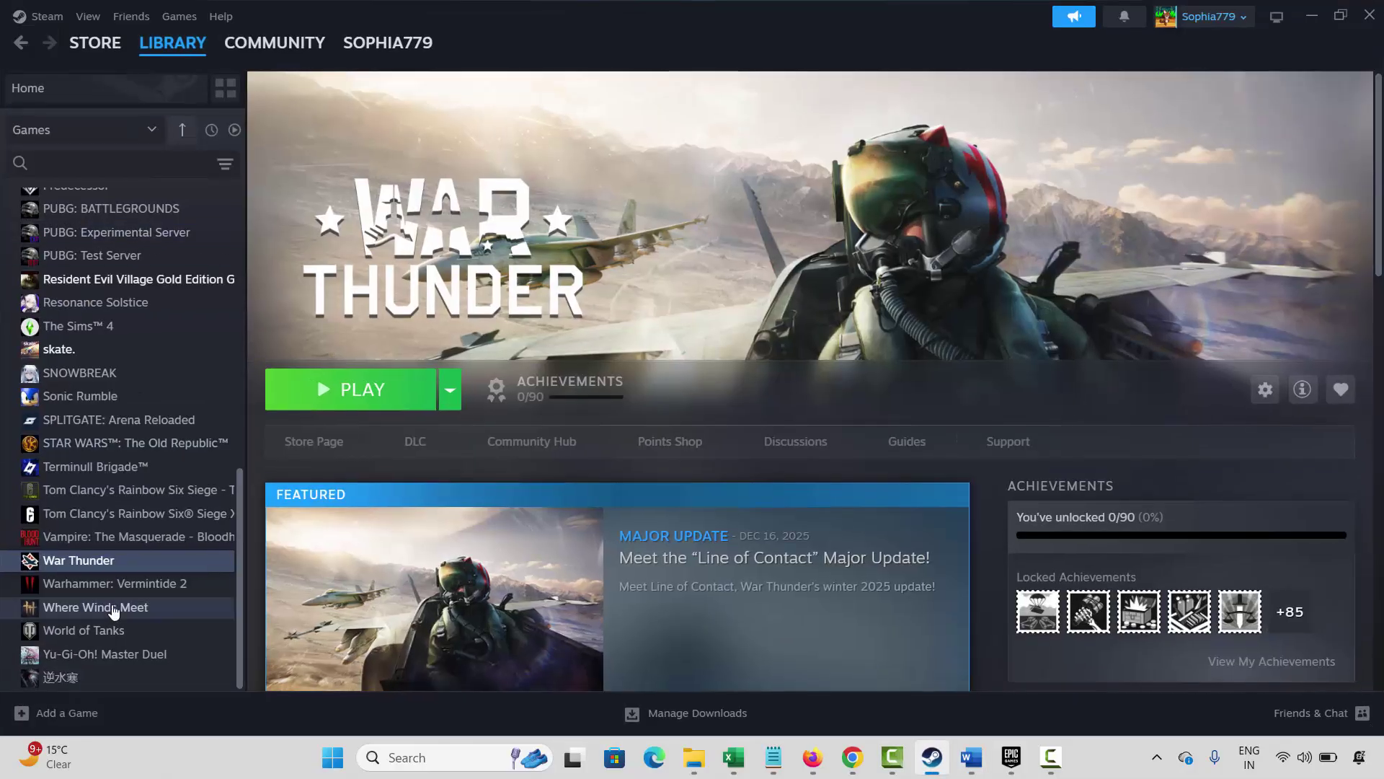
right_click(72, 566)
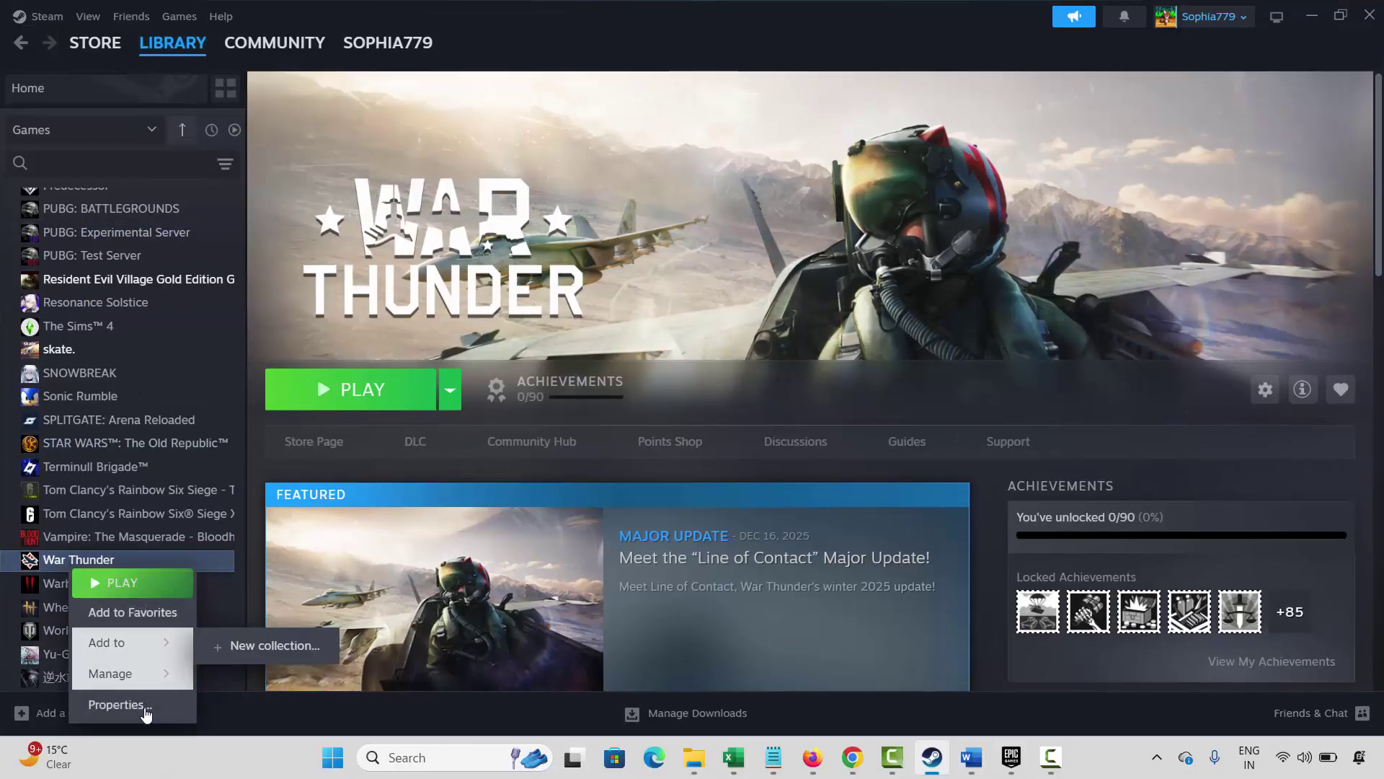
click(120, 704)
click(426, 262)
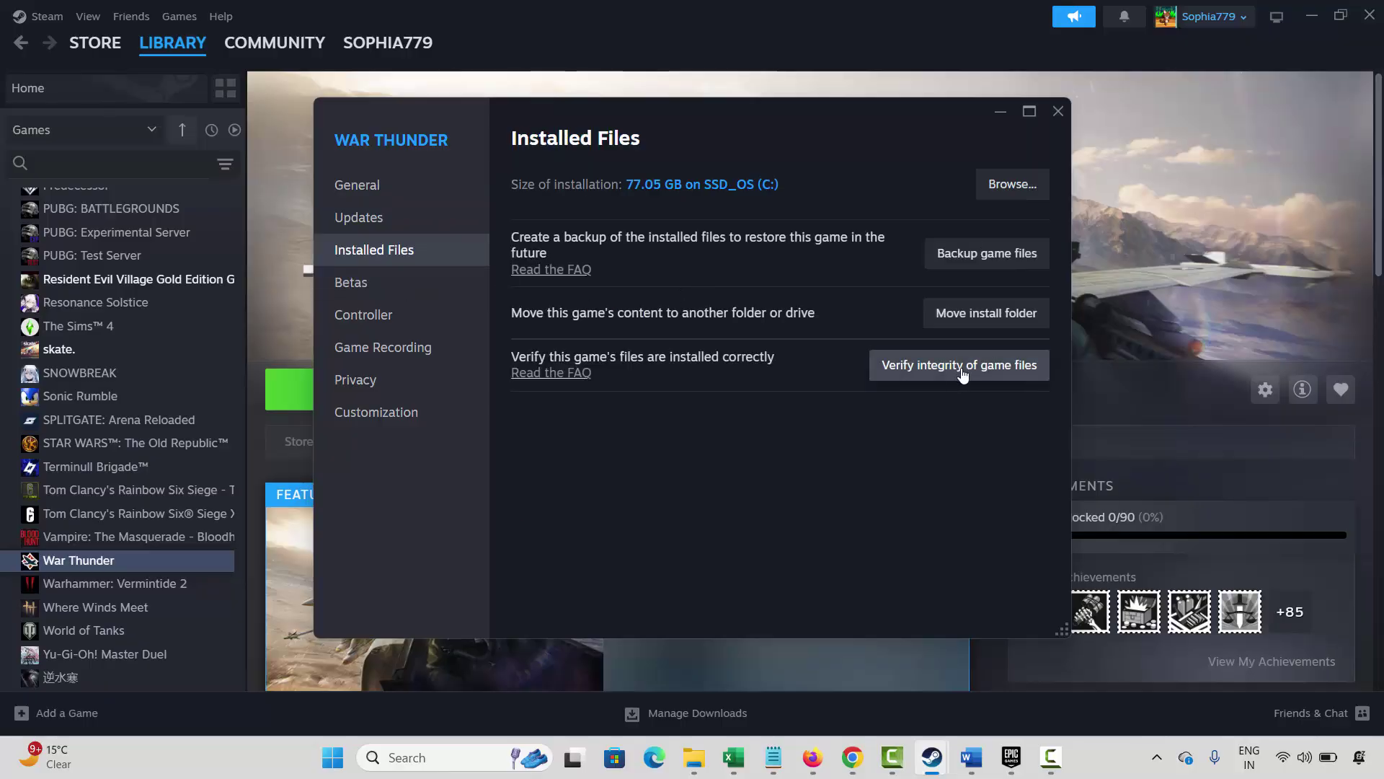
click(1058, 110)
Switch to the Word document and highlight the "Method 3: Allow Maneater Through Firewall" heading.
click(971, 757)
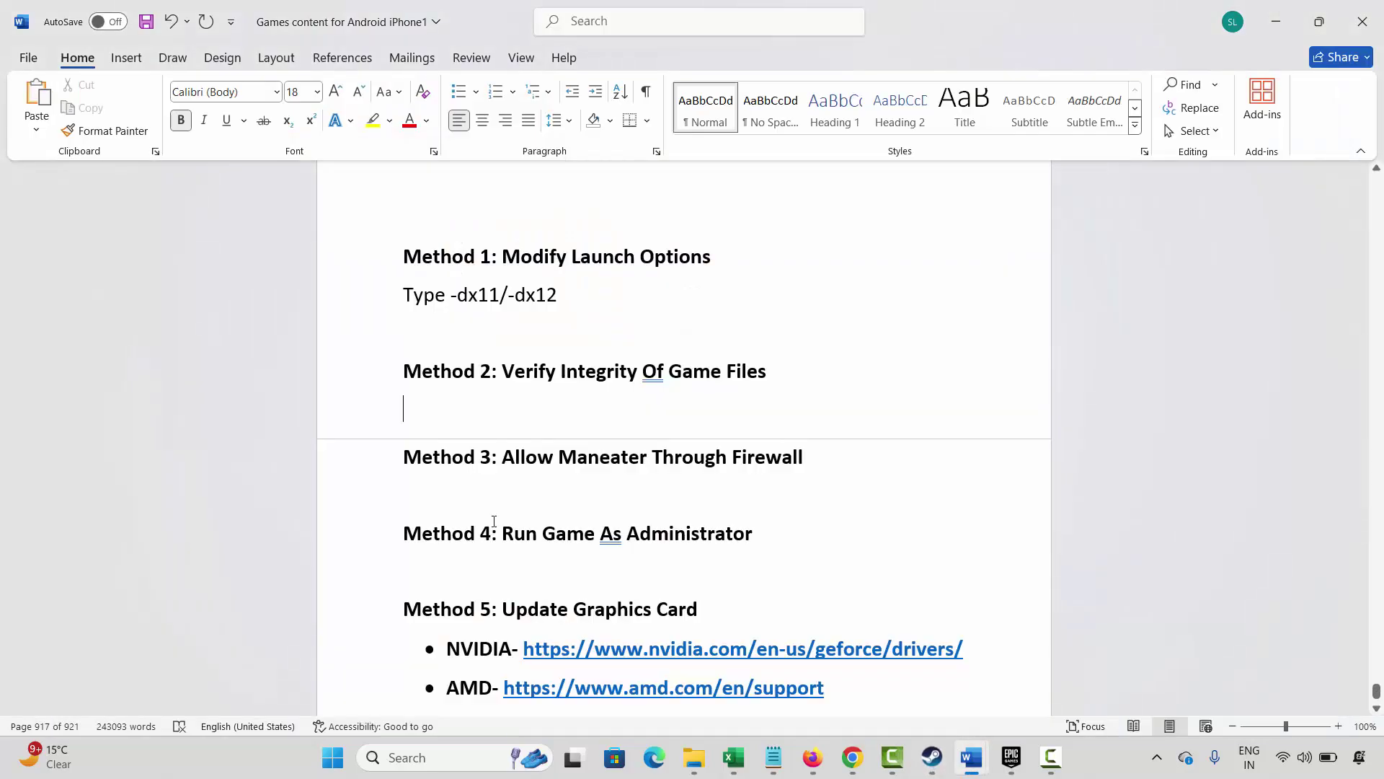
triple_click(413, 463)
click(481, 465)
click(363, 470)
click(566, 495)
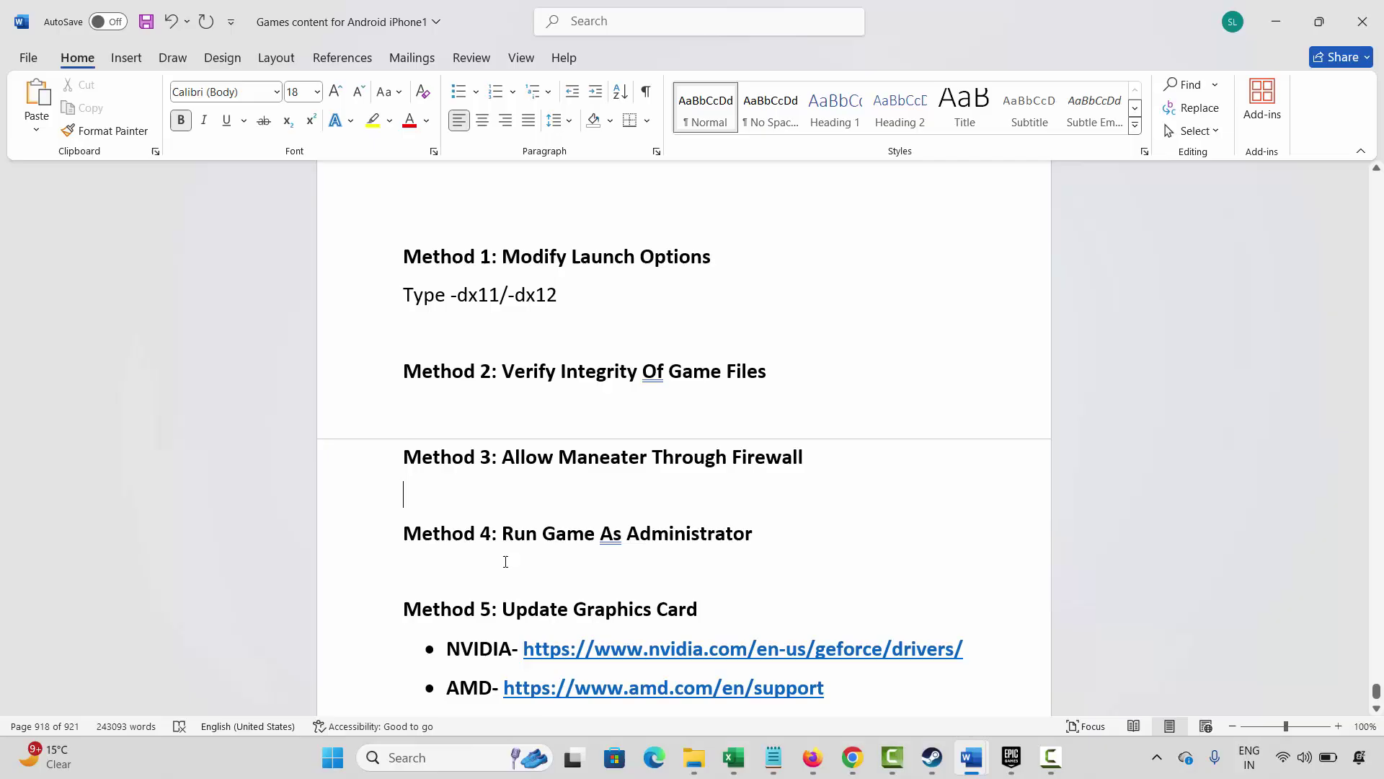
Open the list of apps allowed through the firewall from Windows Security and unlock it for changes.
click(417, 768)
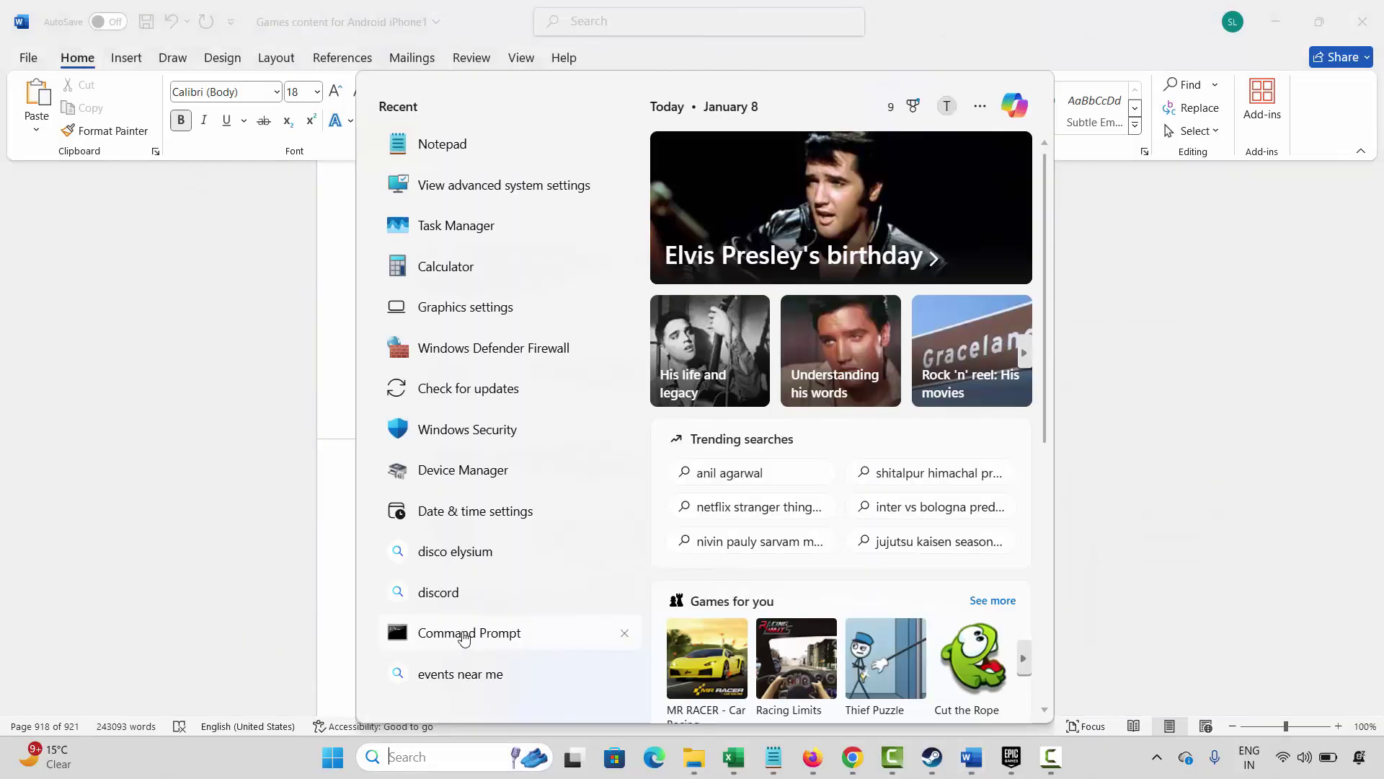
click(468, 431)
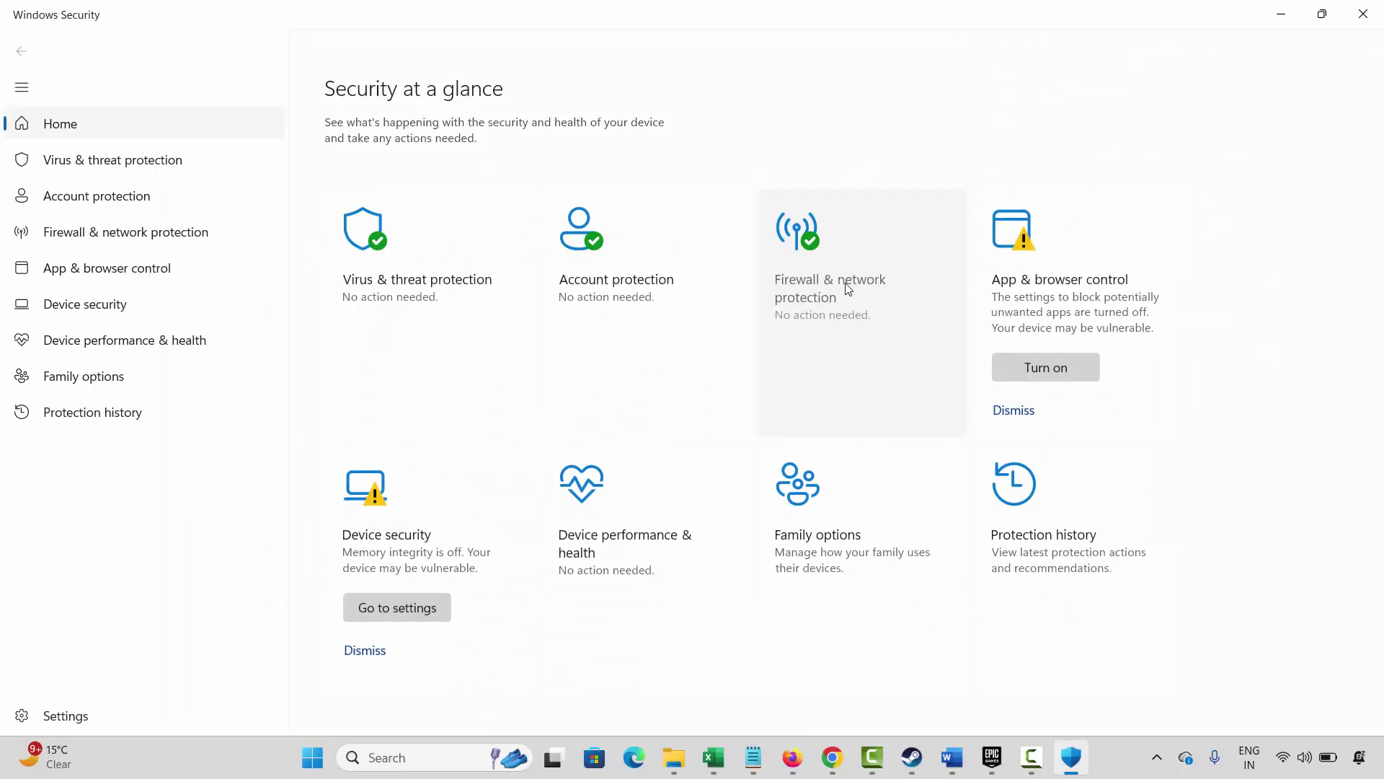
click(786, 422)
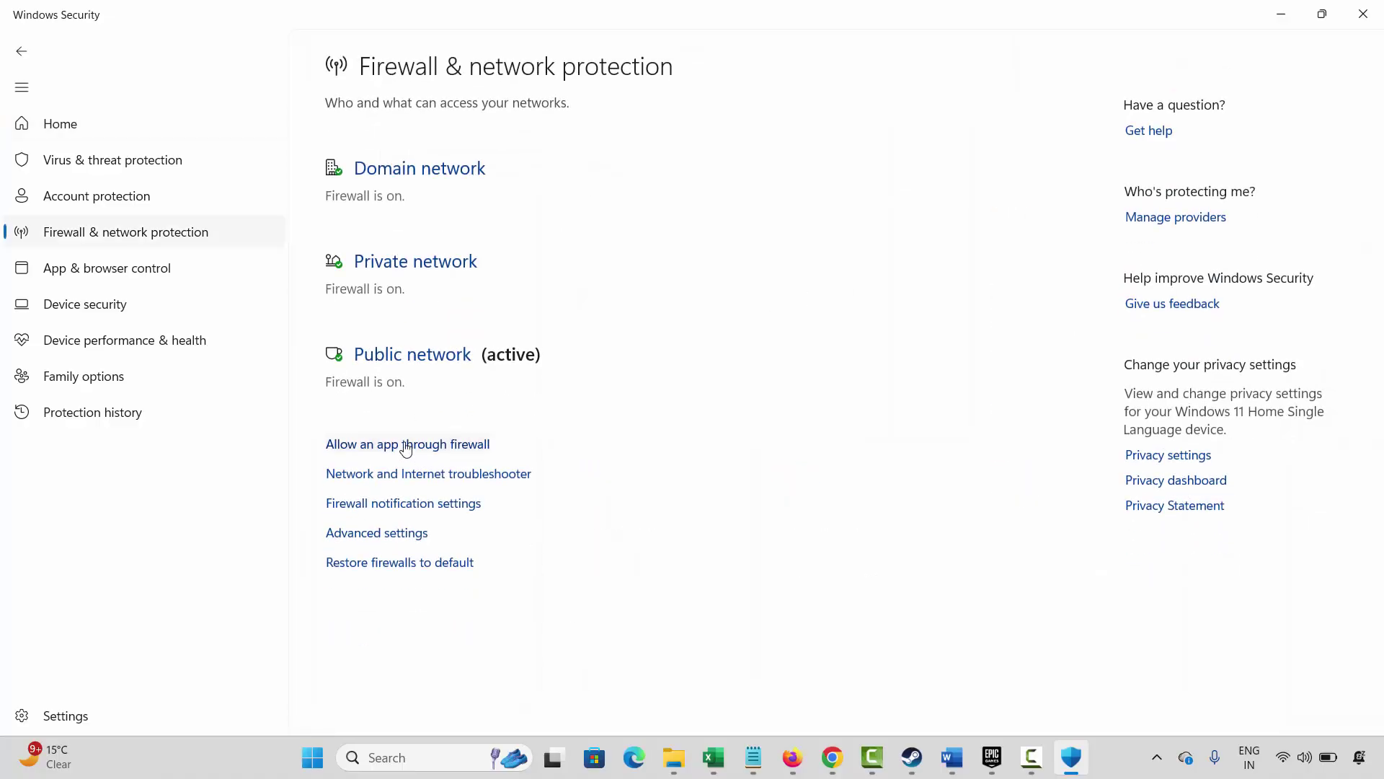
click(406, 445)
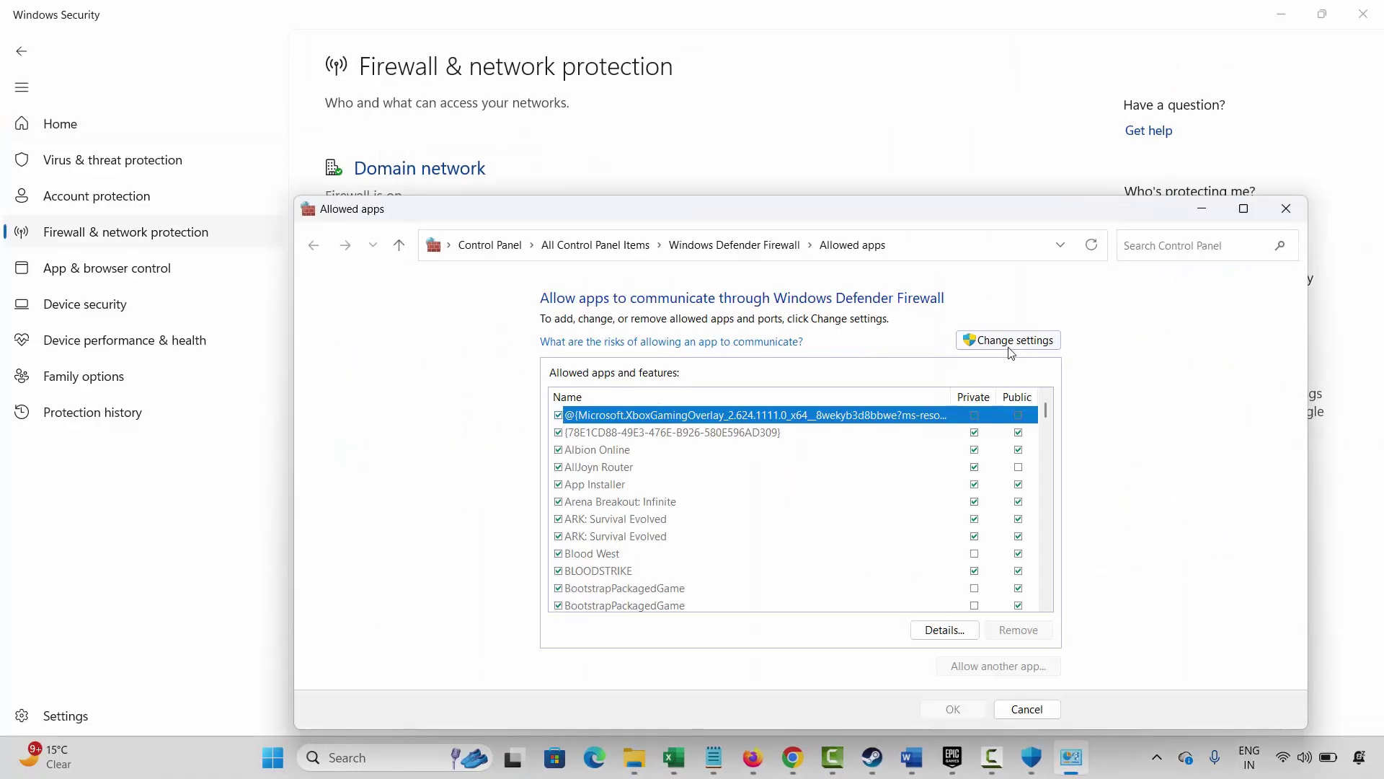
click(1009, 344)
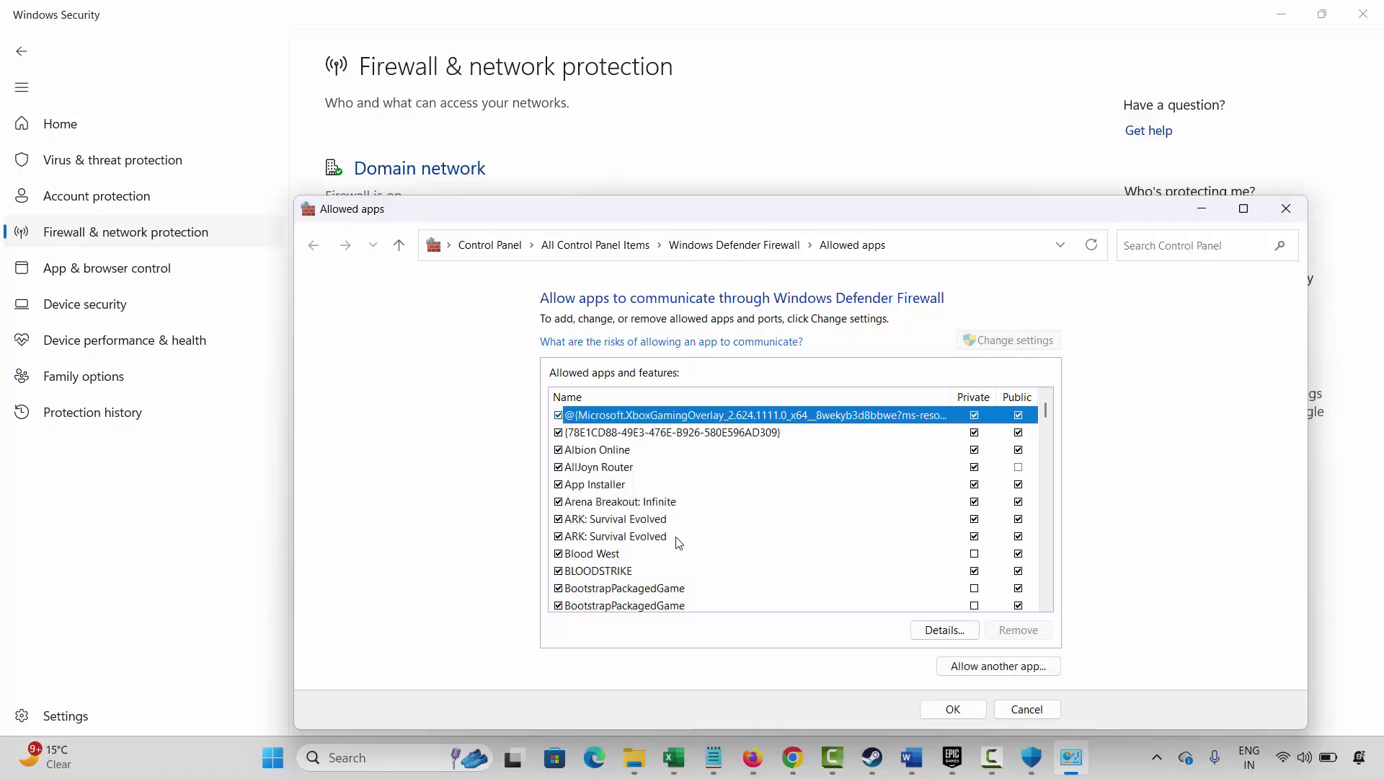
Look through the allowed apps list and try browsing for another app to allow through the firewall.
scroll(679, 543, down, 15)
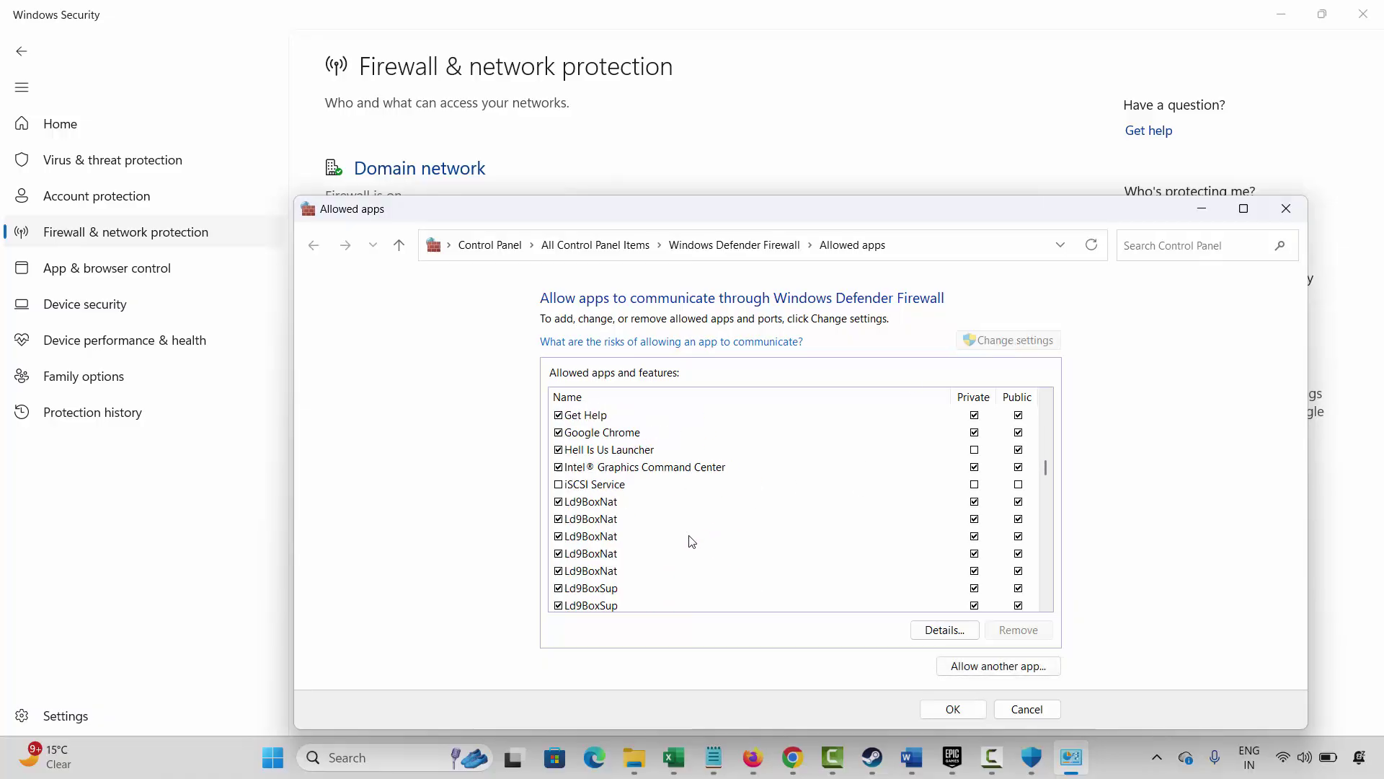
scroll(691, 541, down, 20)
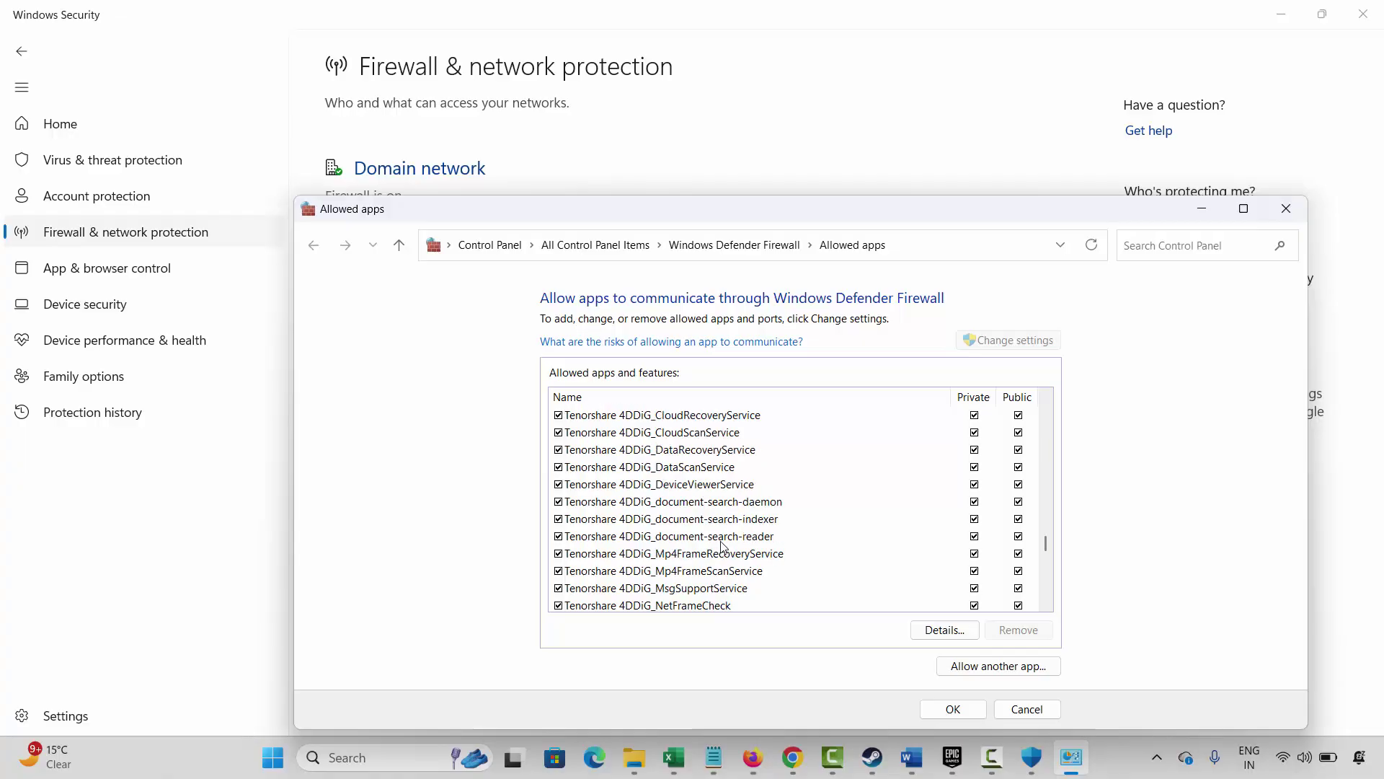
scroll(723, 546, down, 10)
click(976, 667)
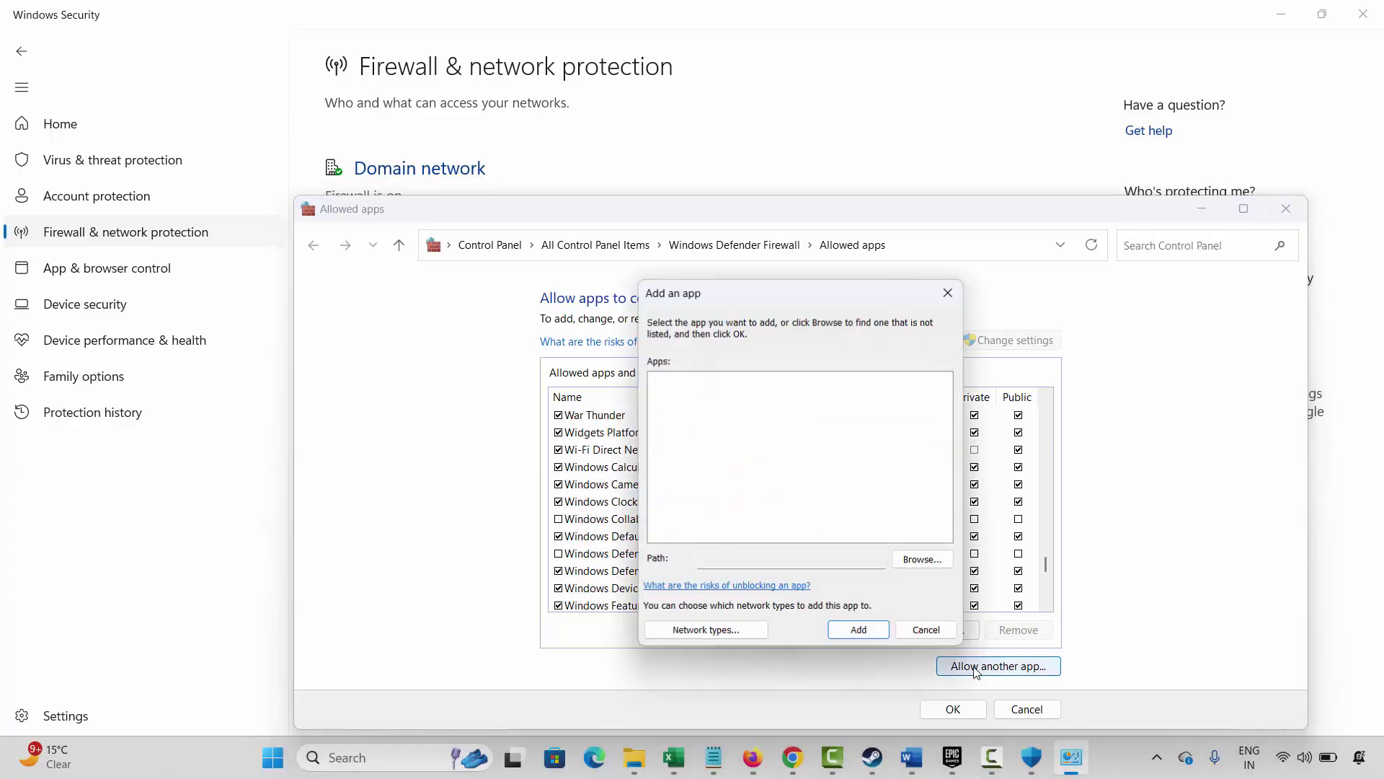
click(916, 561)
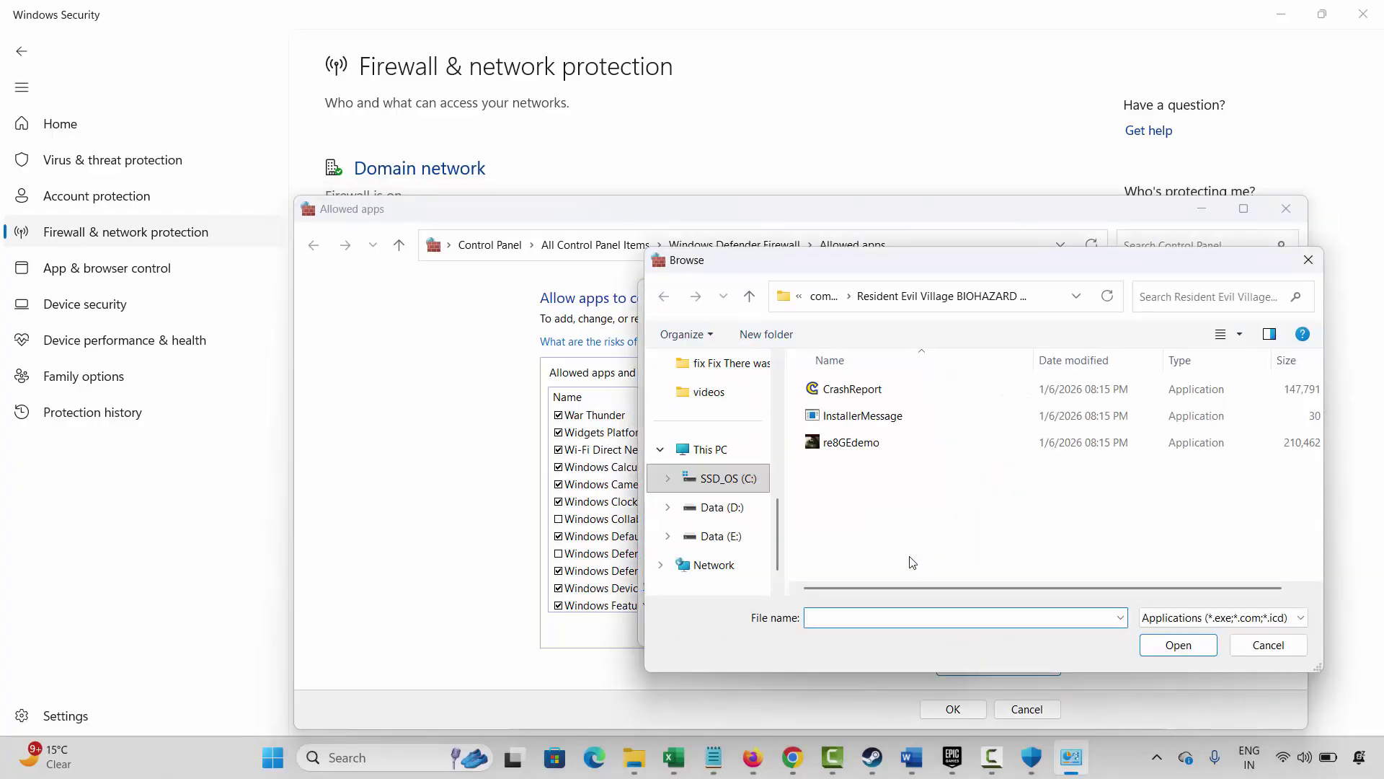
click(1268, 645)
click(929, 632)
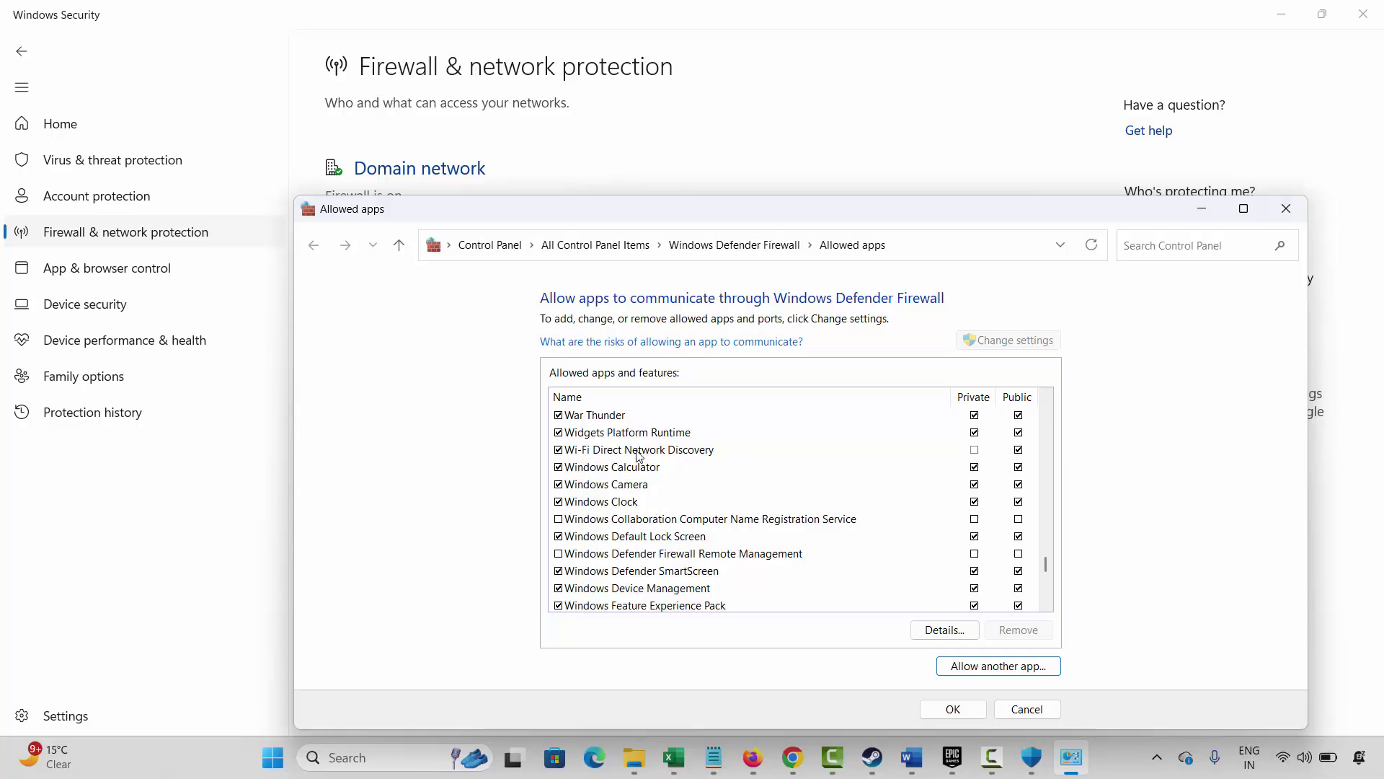
Select the first War Thunder entry among the allowed apps, and leave the list without saving changes.
scroll(637, 454, up, 1)
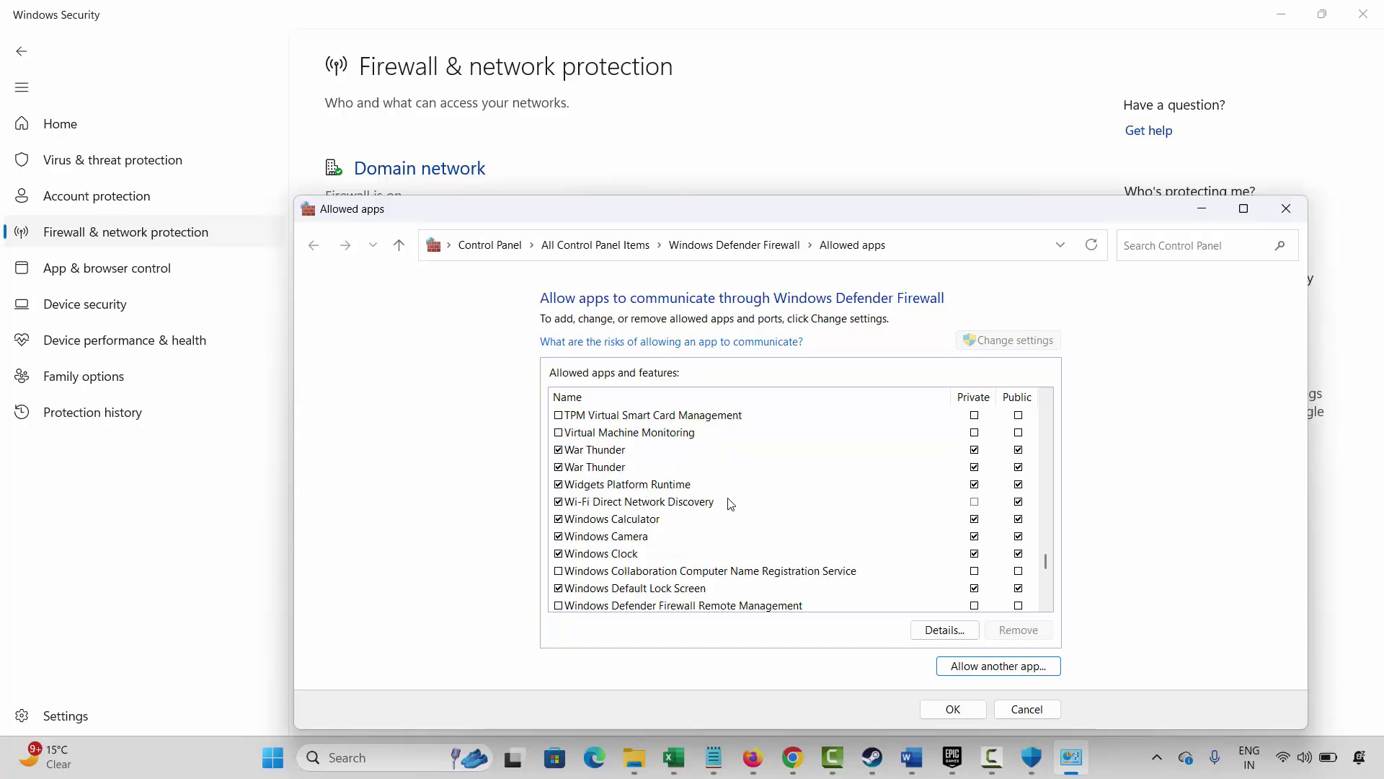
click(611, 454)
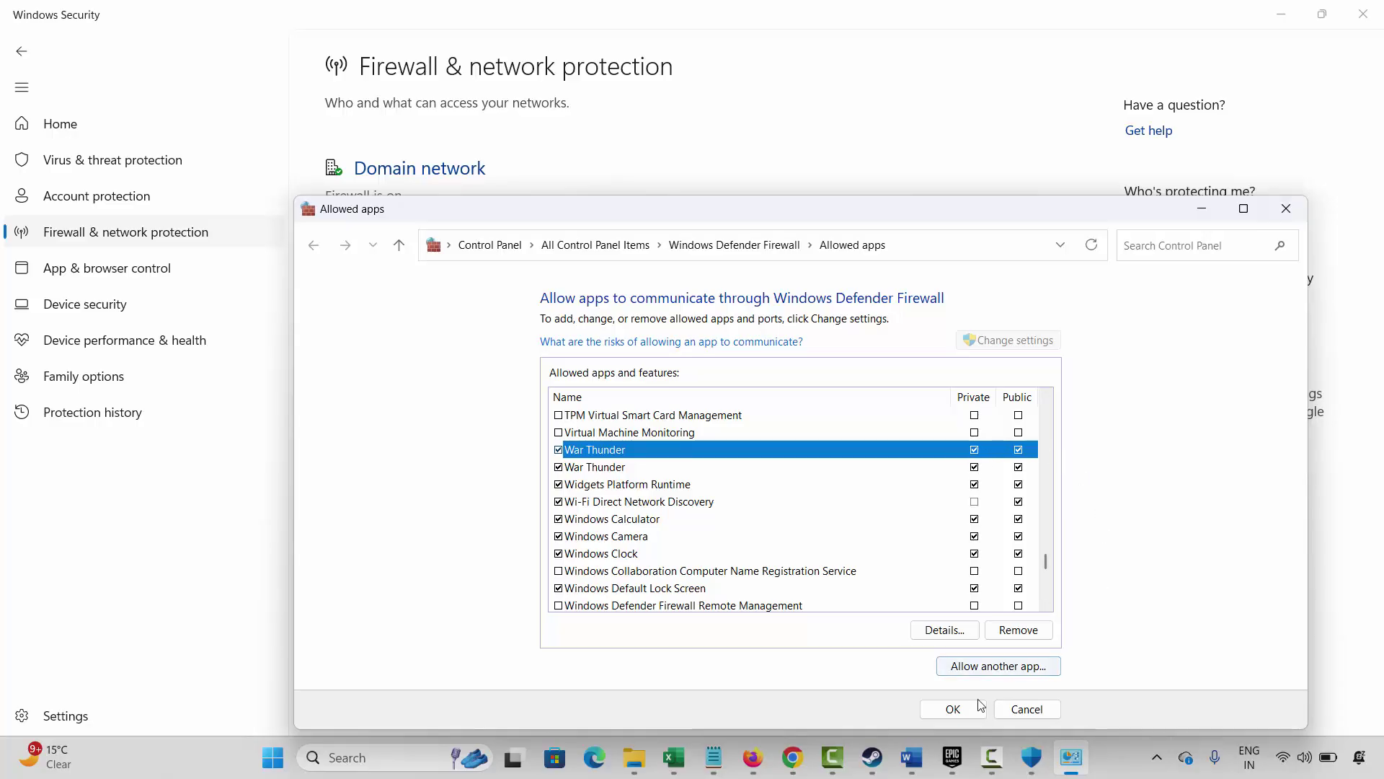
click(1027, 709)
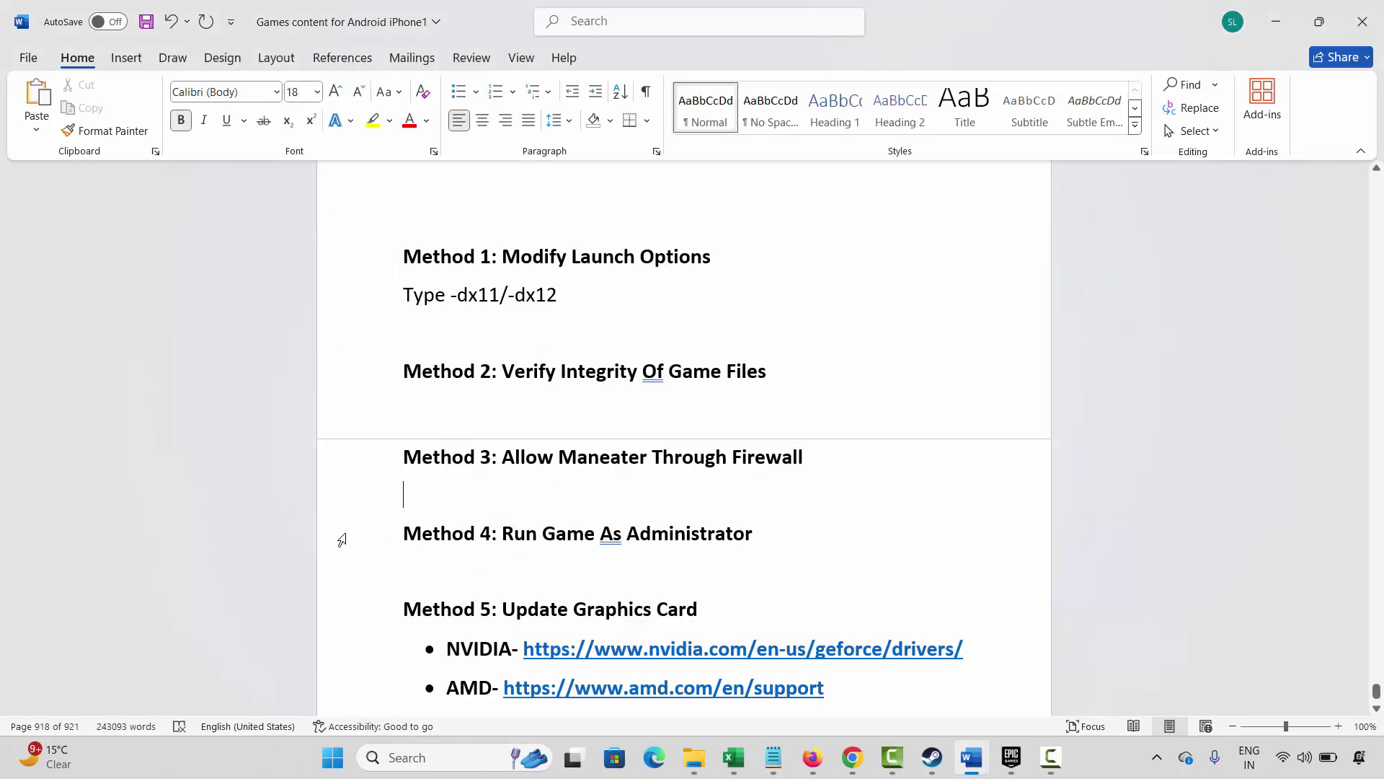
Highlight the Method 4 heading in Word, switch to Steam and open War Thunder's local files folder.
click(342, 539)
click(503, 535)
click(932, 757)
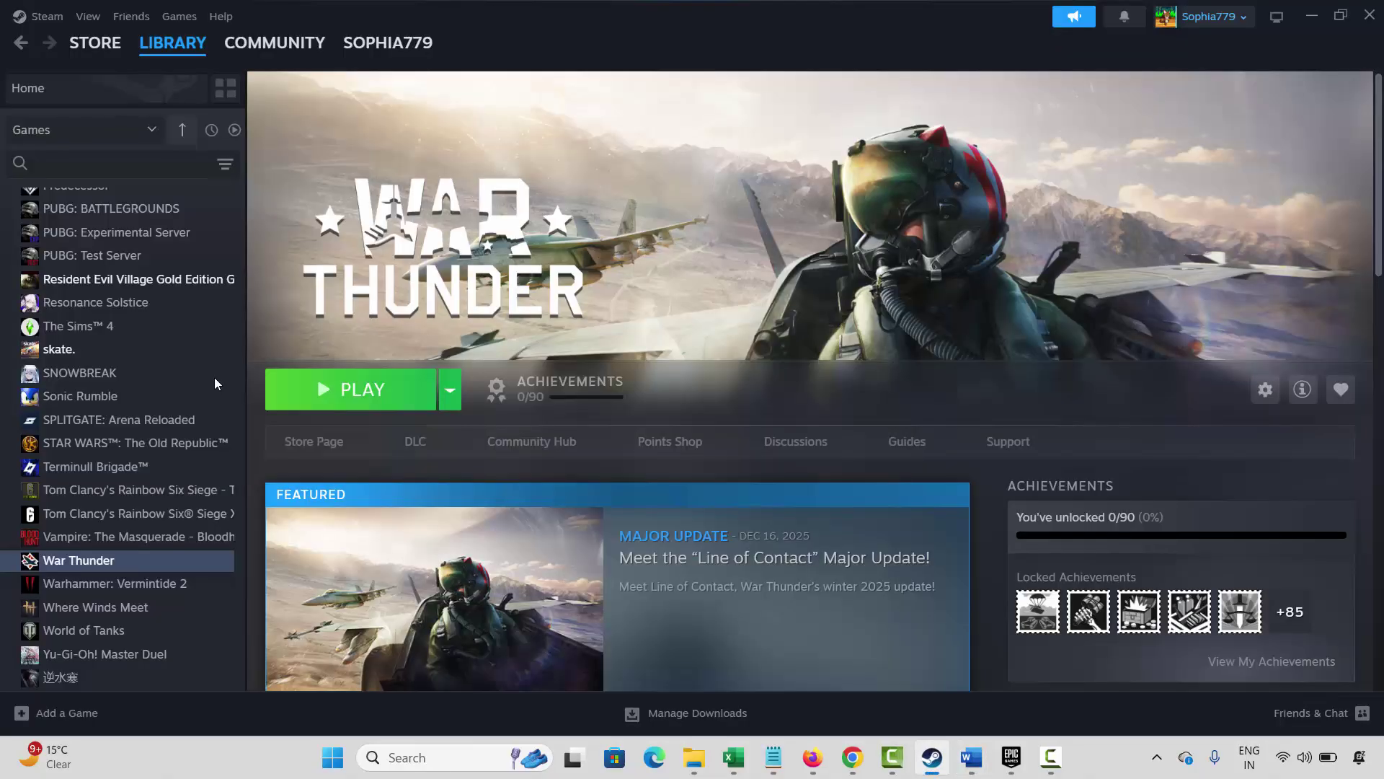
right_click(67, 564)
mouse_move(144, 682)
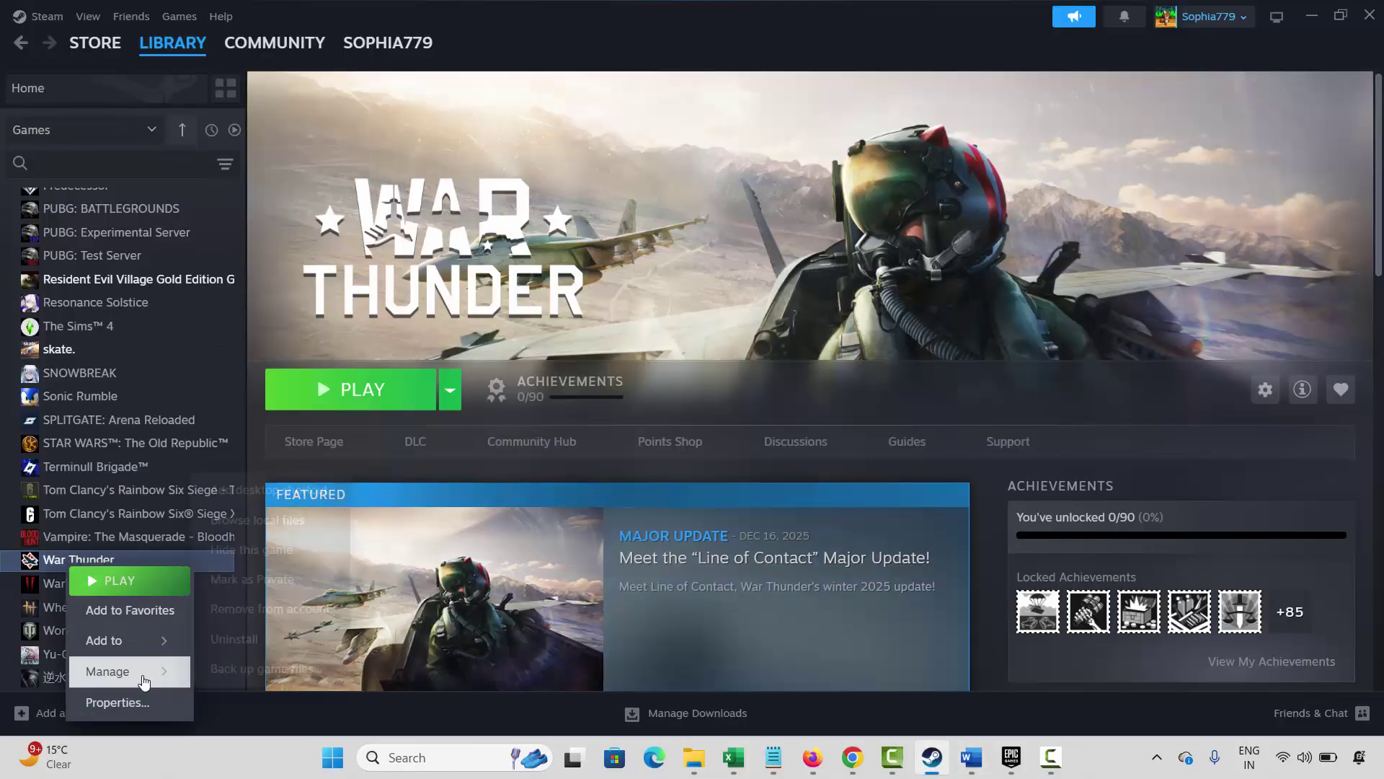
click(282, 519)
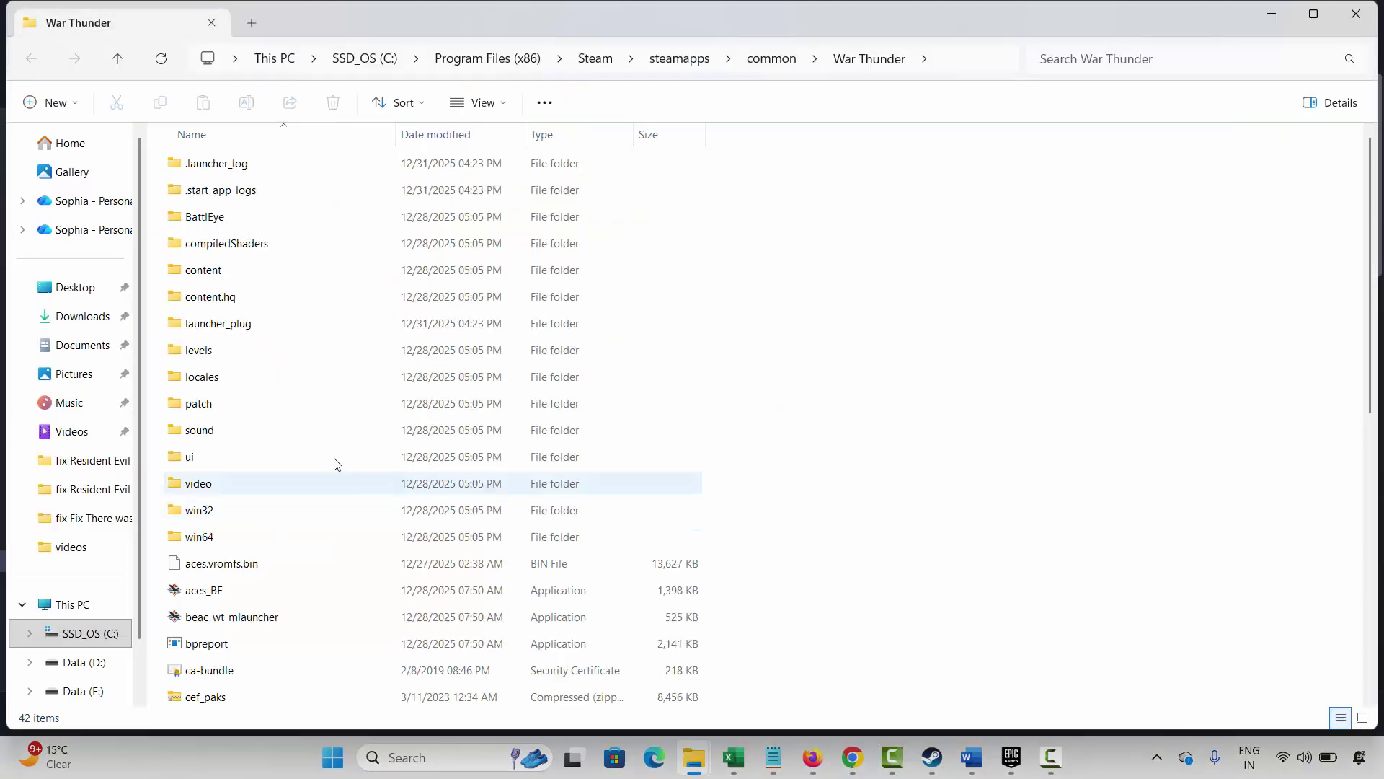
Set the launcher application in the War Thunder folder to run as an administrator.
scroll(334, 464, down, 7)
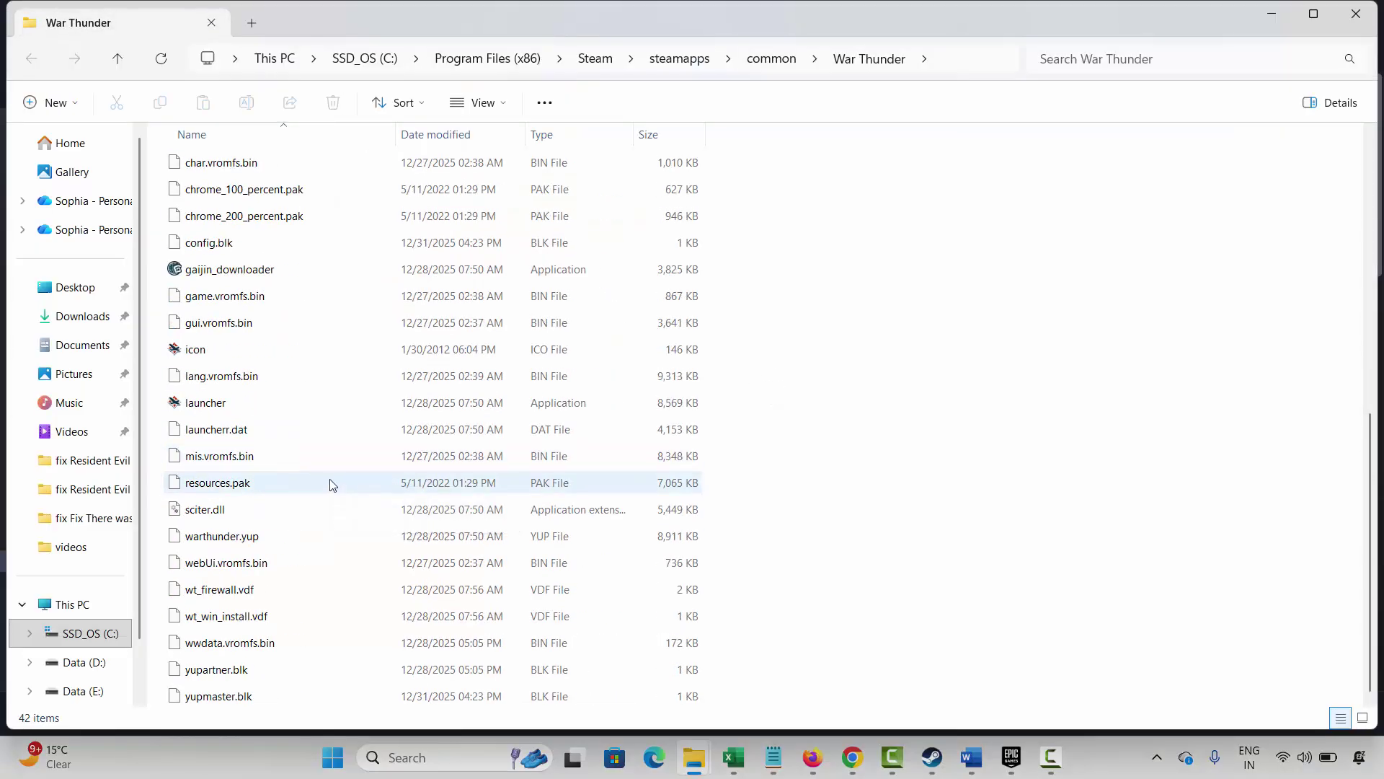
double_click(215, 408)
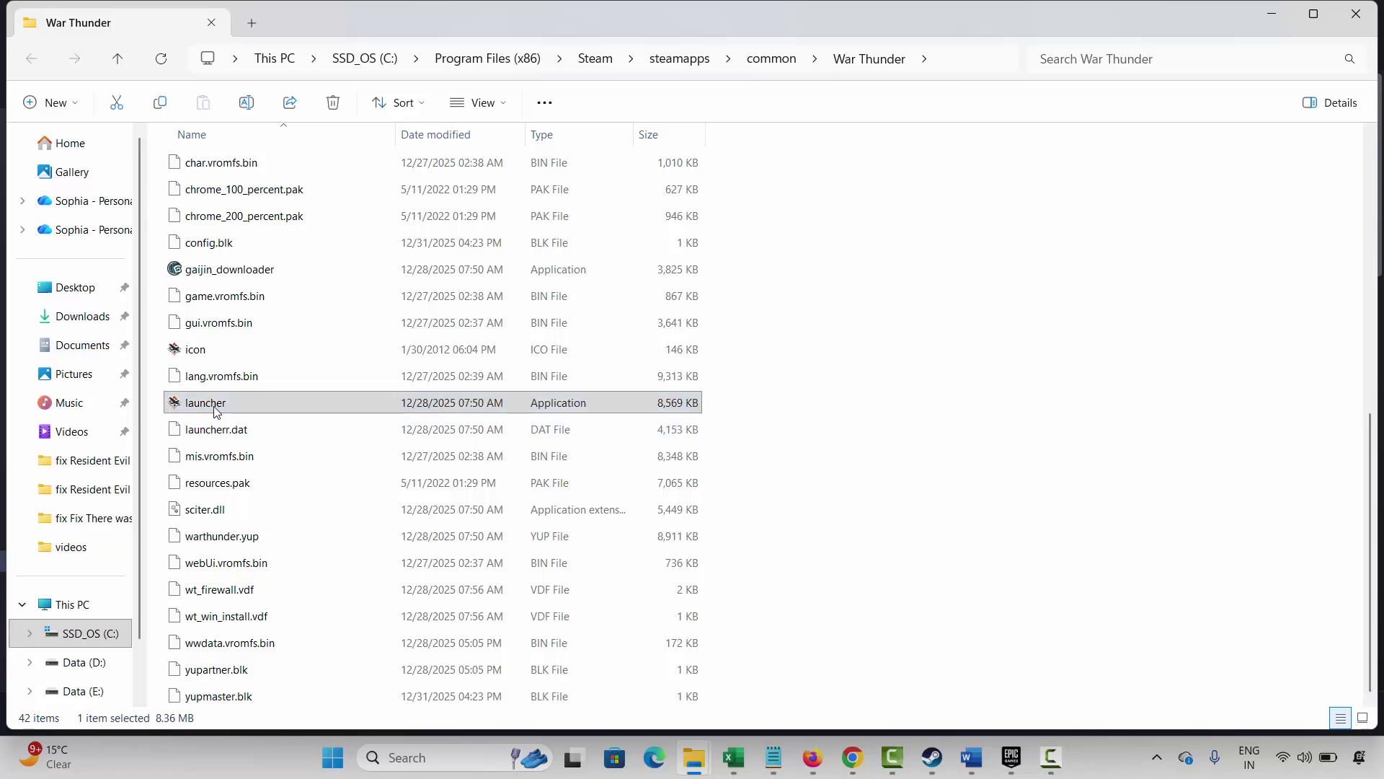
right_click(215, 408)
click(280, 571)
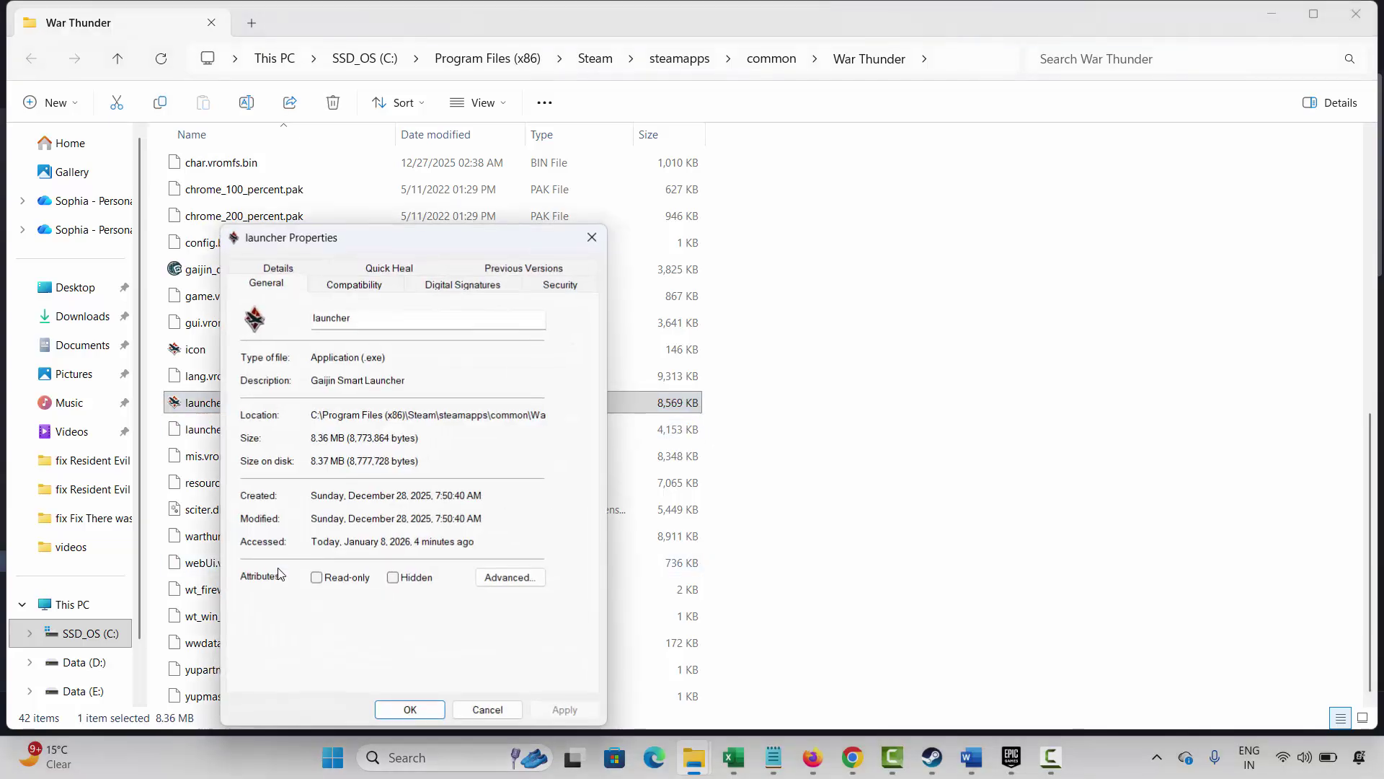
click(352, 284)
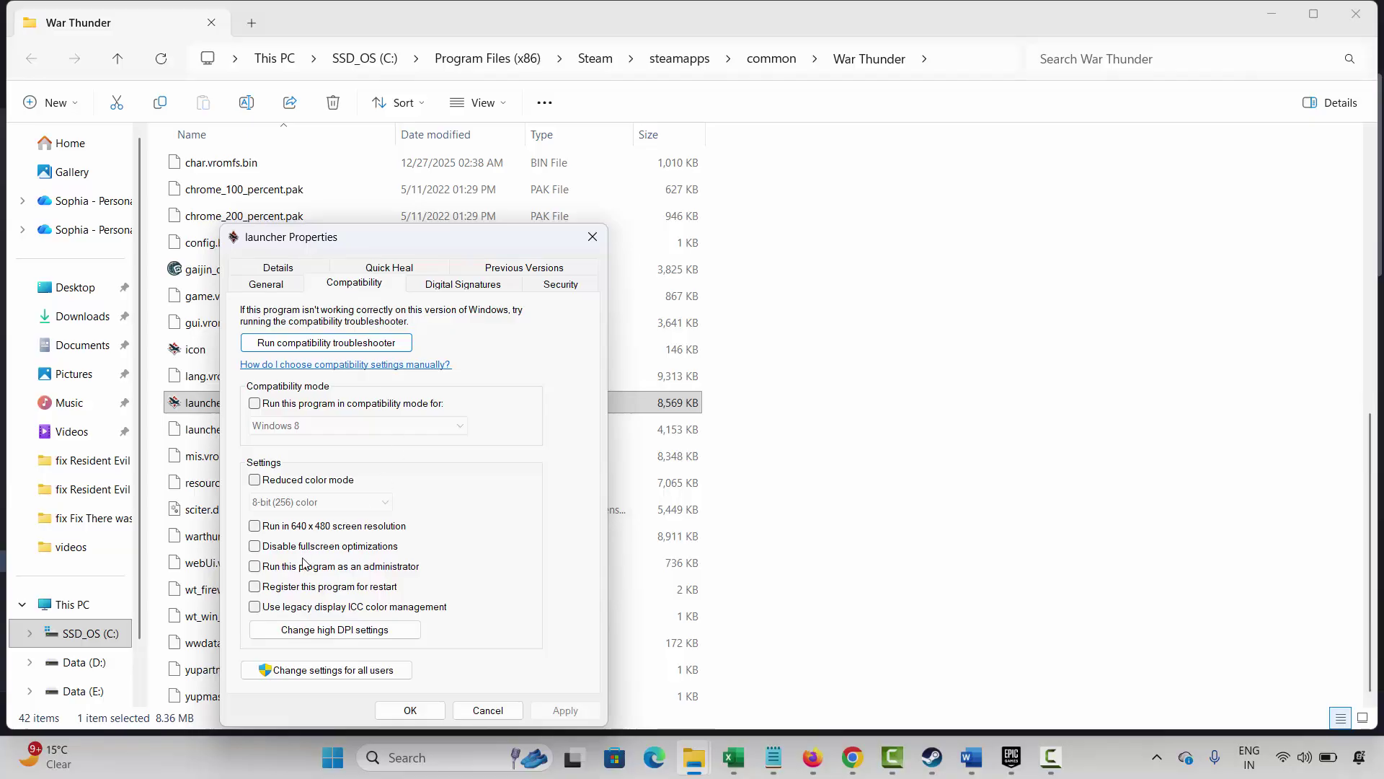
click(256, 566)
click(565, 710)
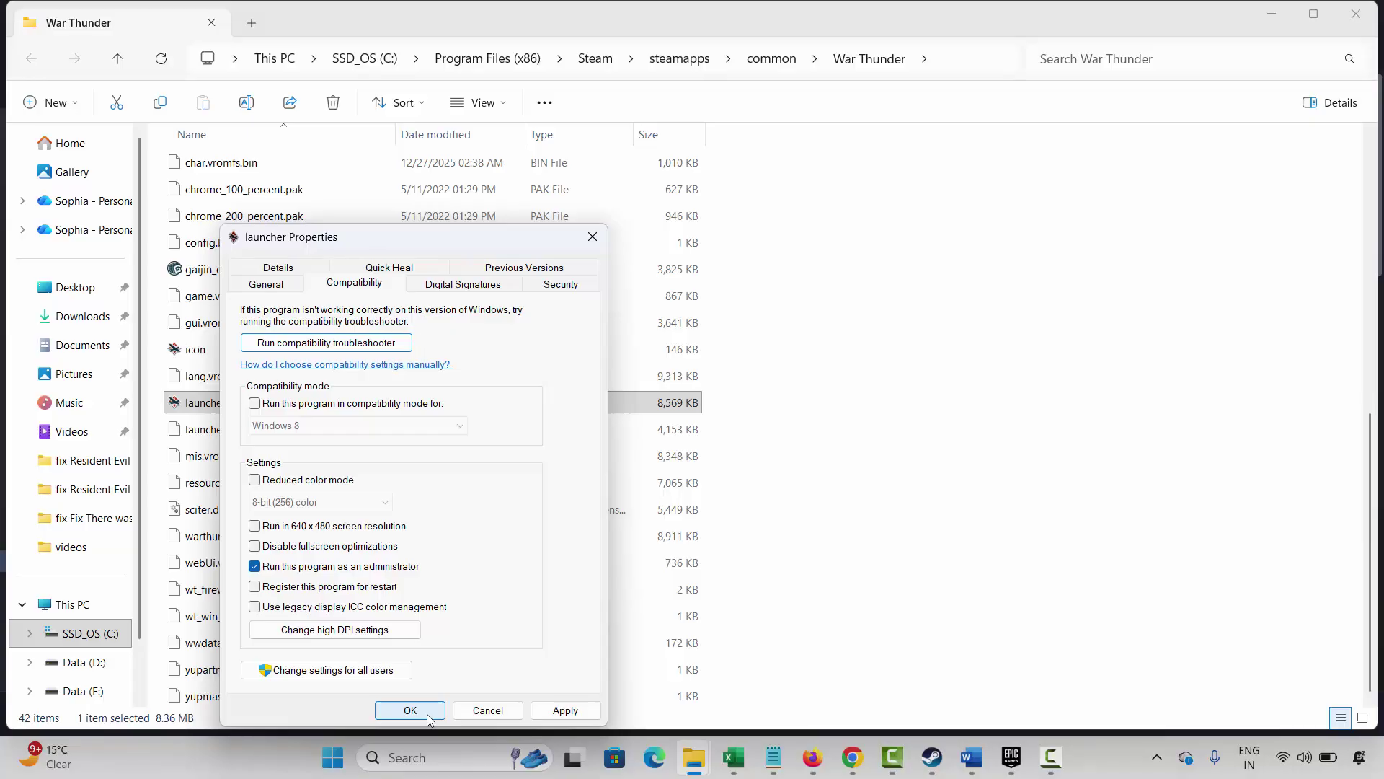
Turn on compatibility mode for the launcher and choose Windows 8 as the emulated version.
click(258, 405)
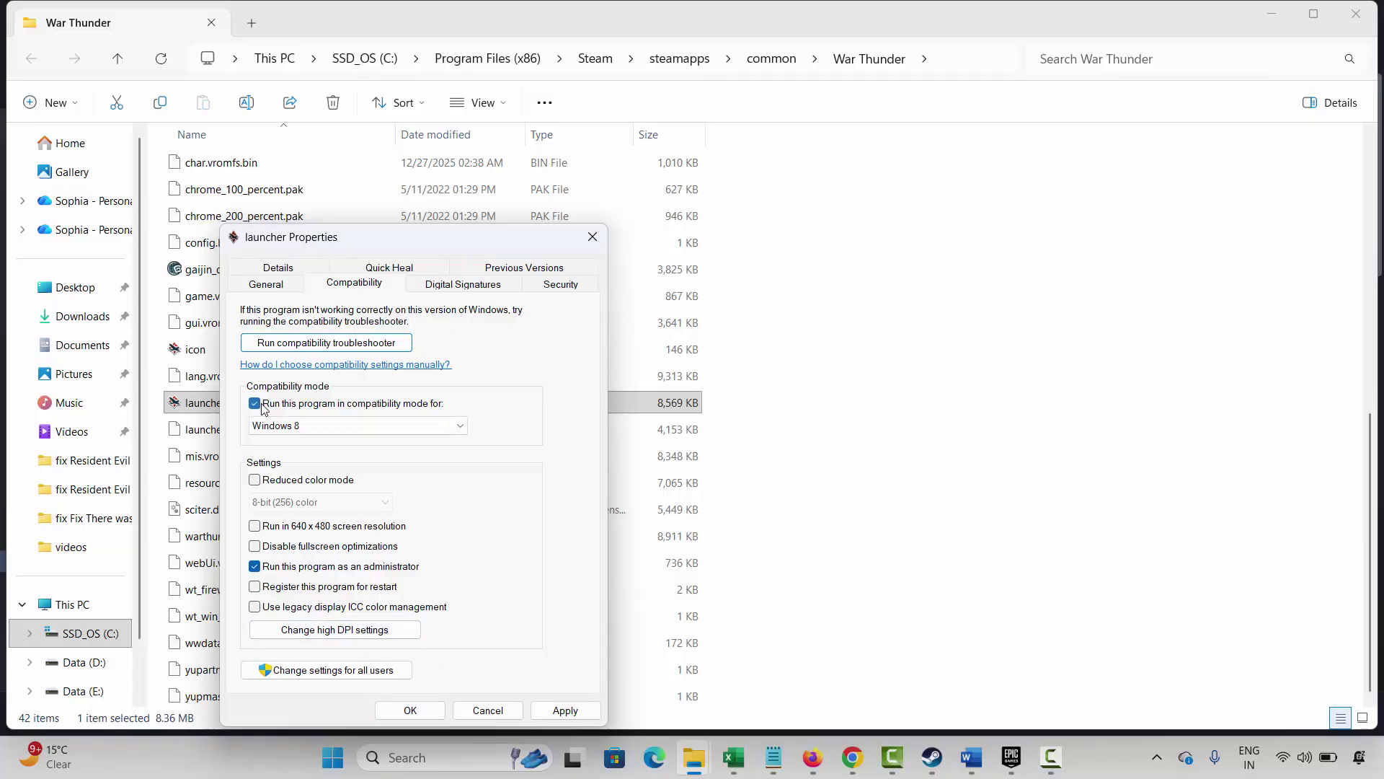
click(460, 425)
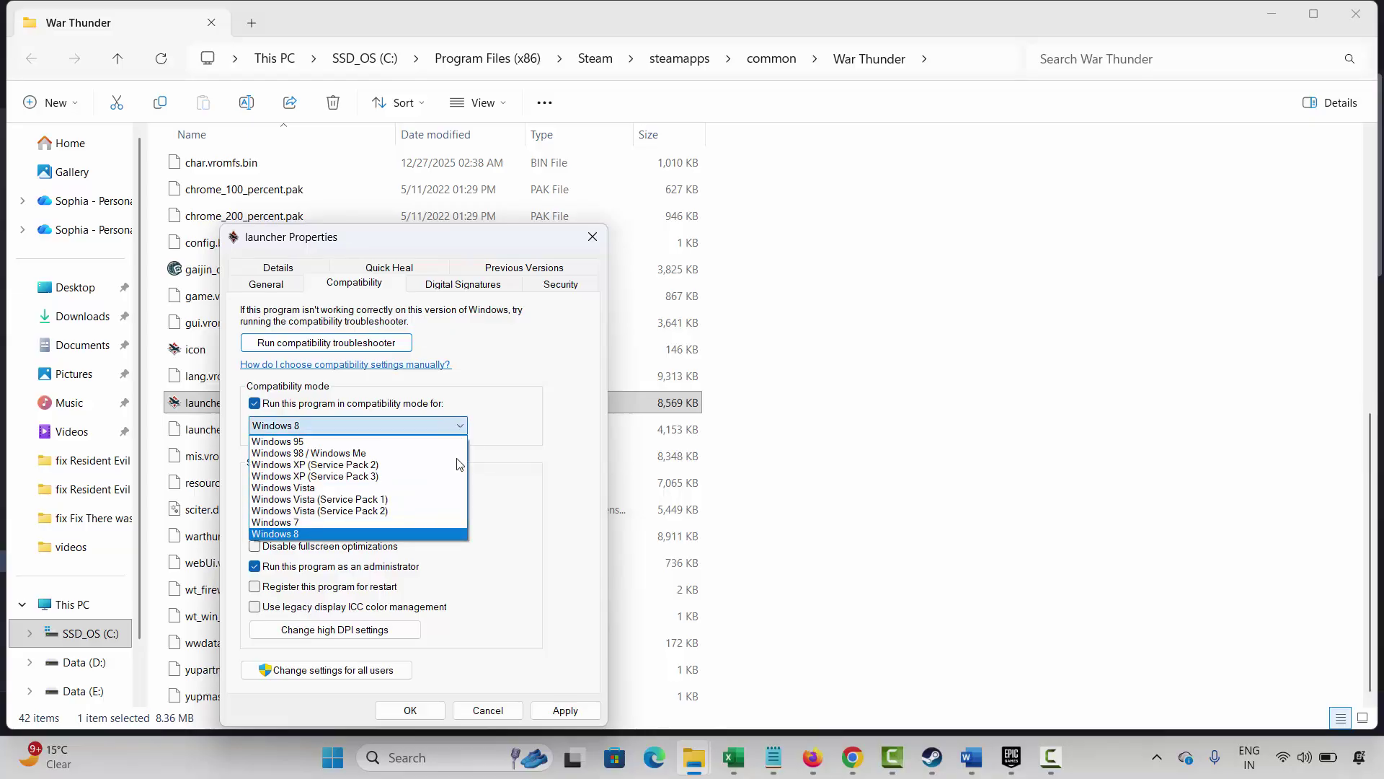
click(562, 557)
click(574, 716)
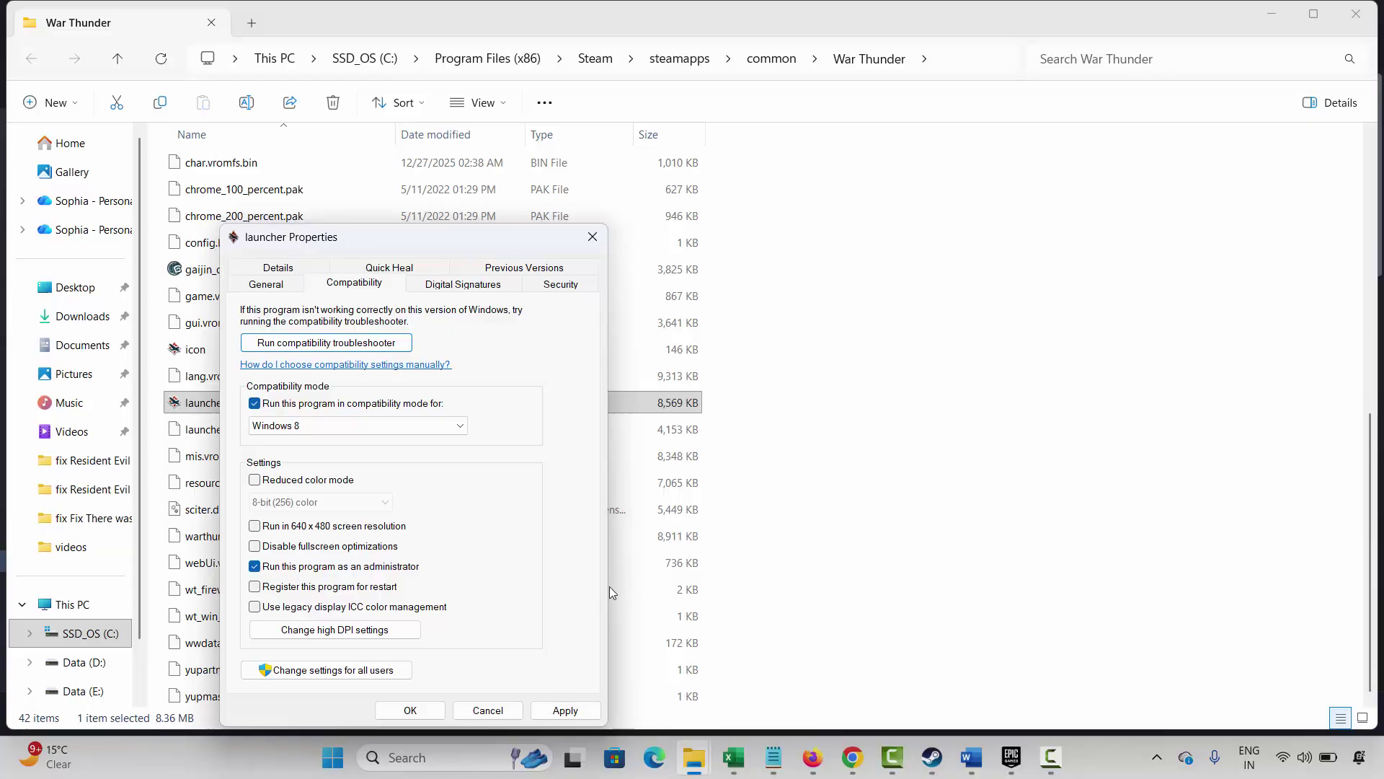
Toggle the fullscreen optimizations option, clear the launcher's compatibility mode and administrator options, and close its properties.
click(259, 547)
click(254, 405)
click(254, 546)
click(255, 566)
click(592, 238)
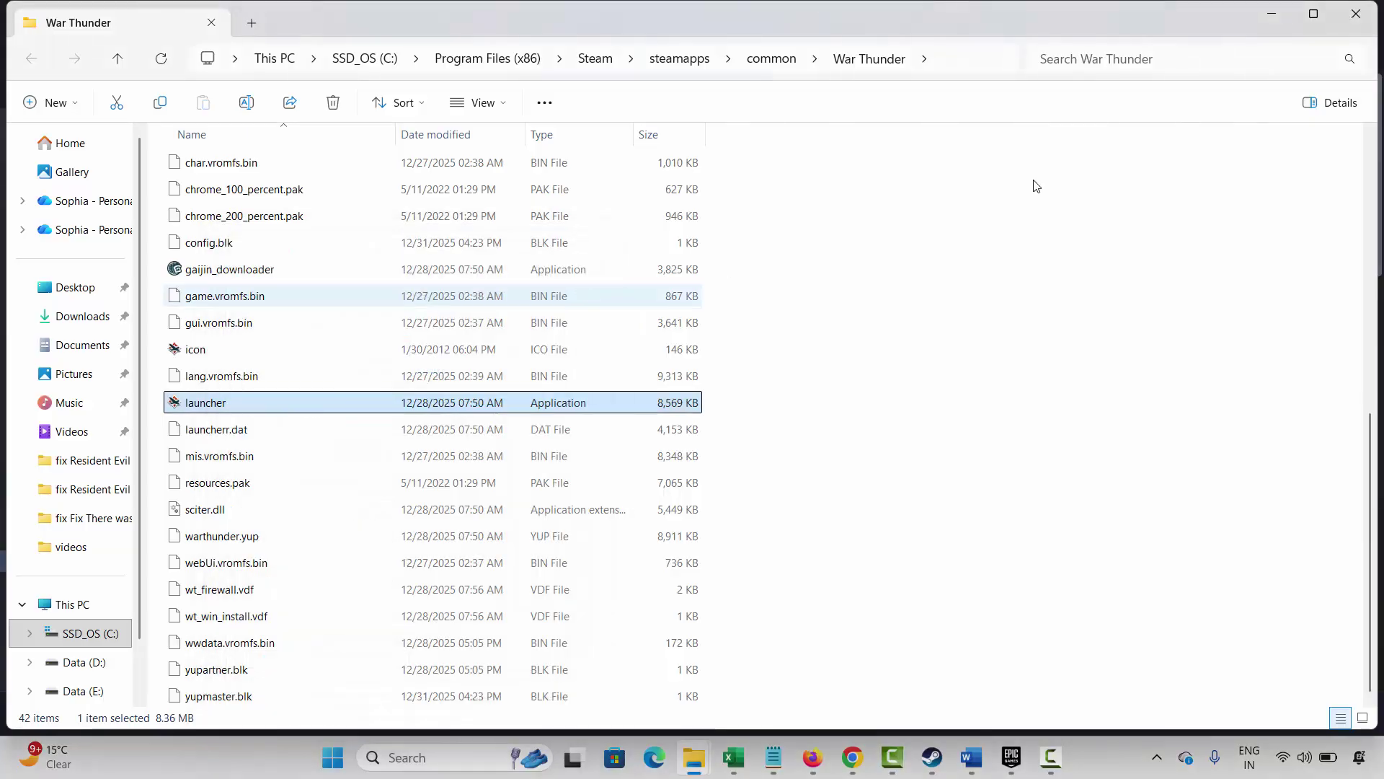
Return to the Word document and highlight the Method 5: Update Graphics Card heading.
click(931, 757)
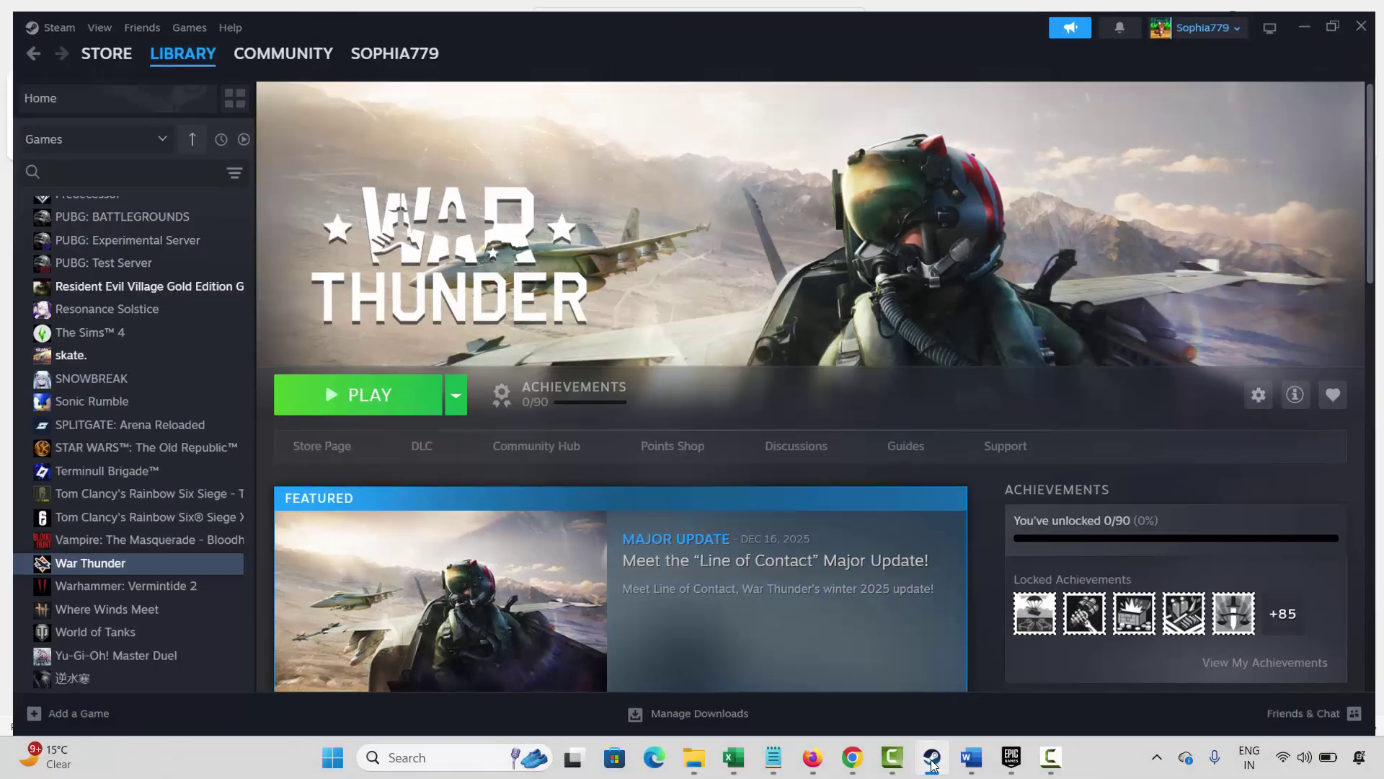
click(972, 757)
scroll(430, 570, down, 2)
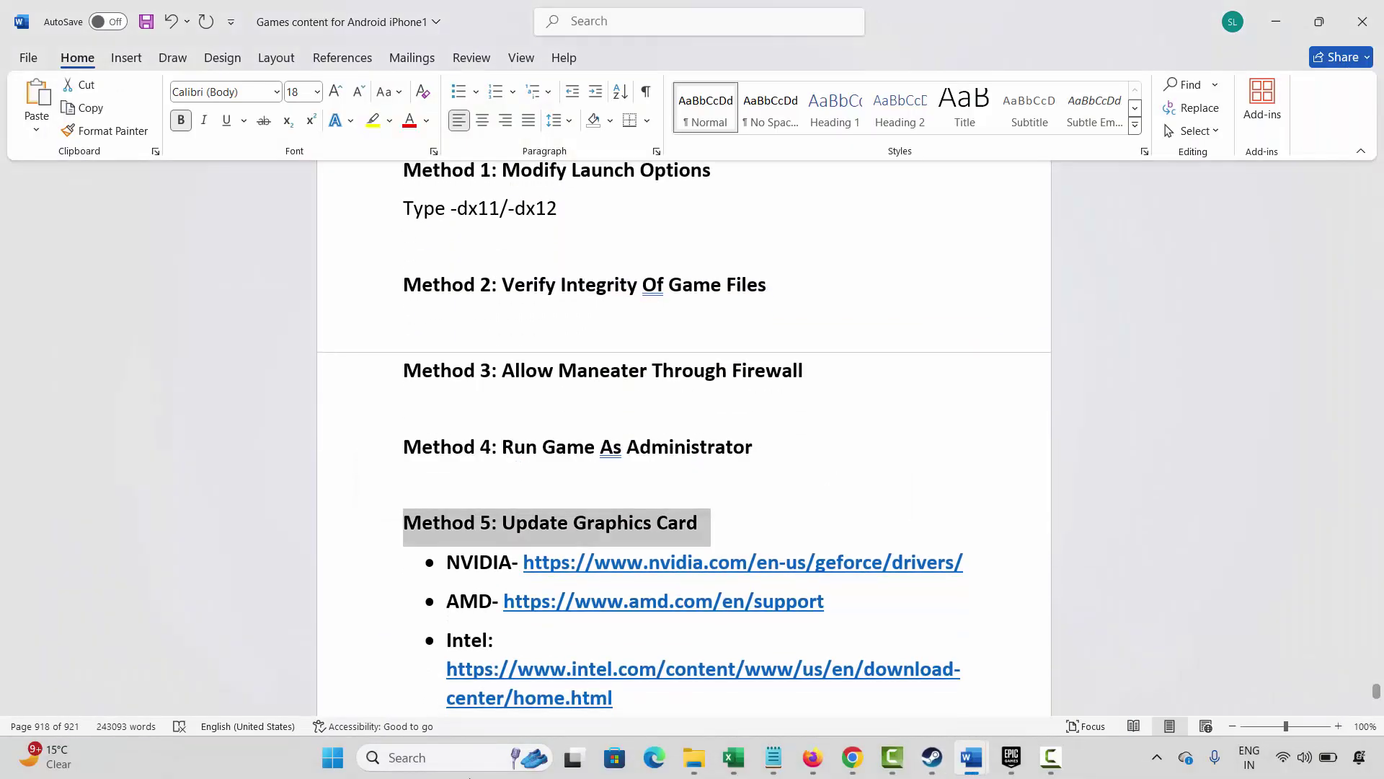
Open Device Manager from Windows search and expand the display adapters category.
click(396, 756)
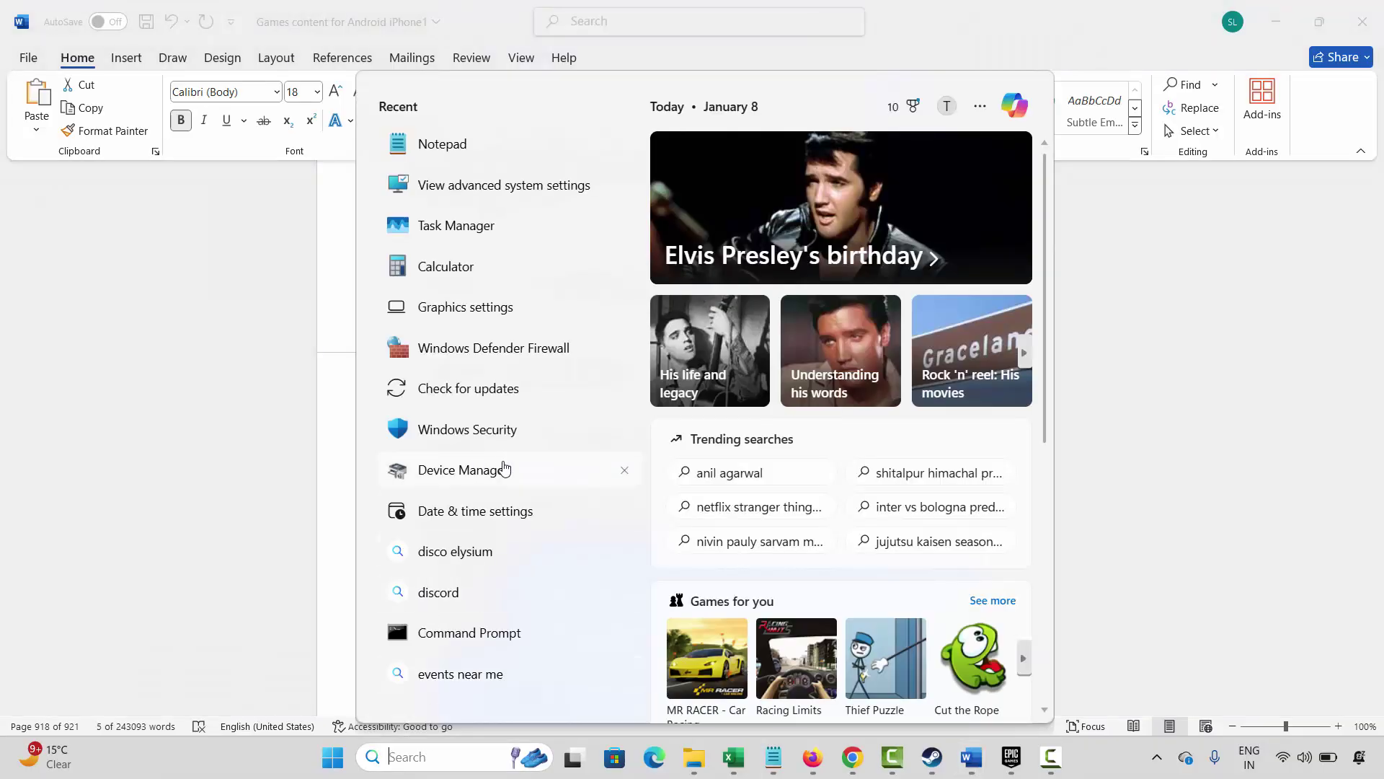
click(505, 513)
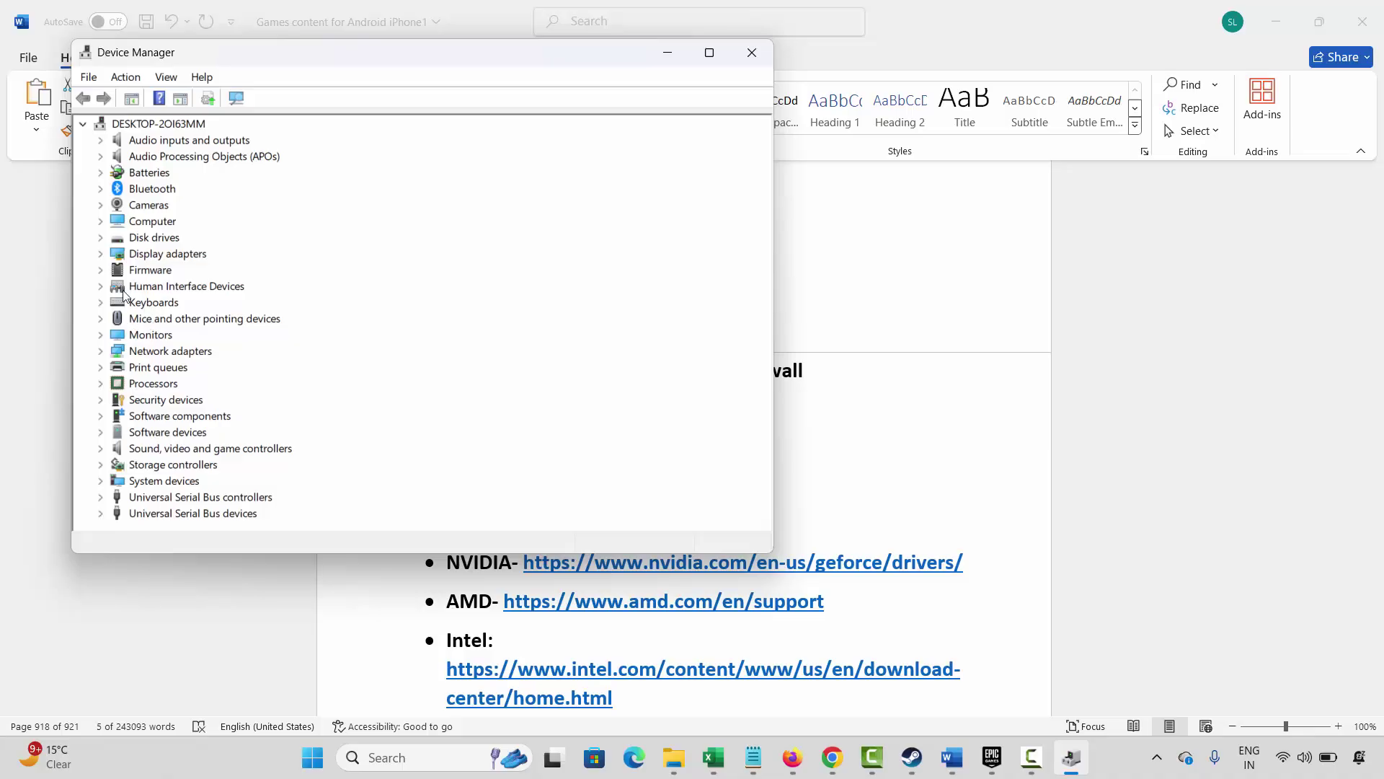
click(101, 253)
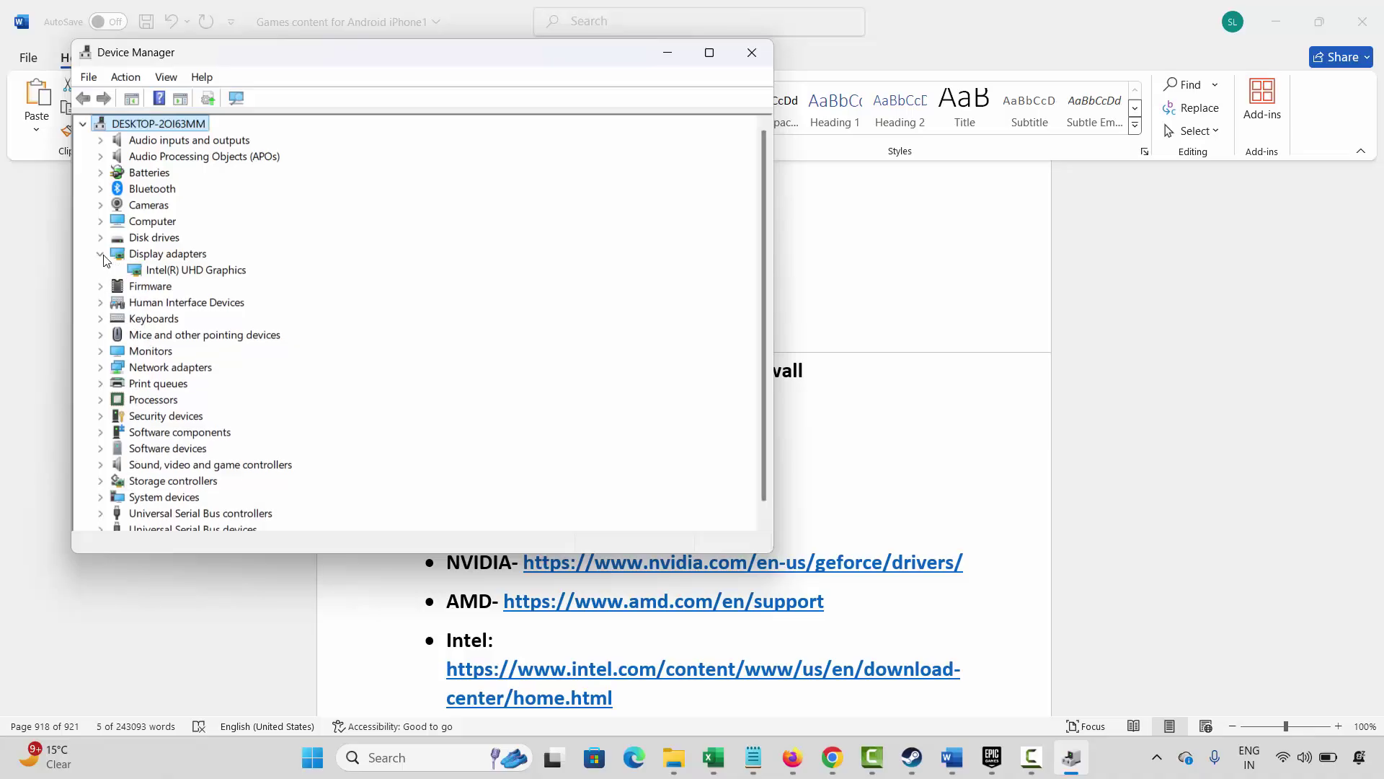
Run an automatic driver update search for the Intel(R) UHD Graphics adapter, and close the wizard and Device Manager.
click(194, 271)
right_click(195, 271)
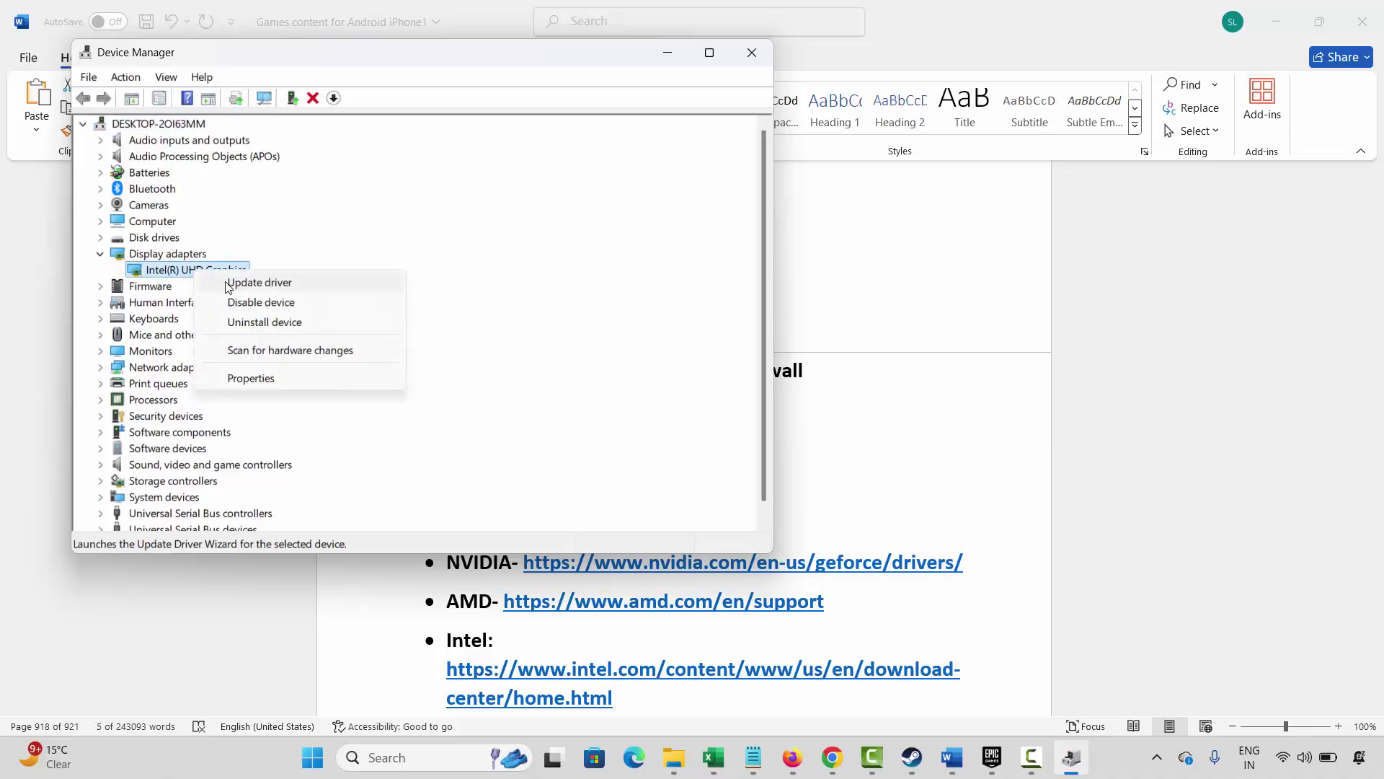
click(246, 282)
click(397, 269)
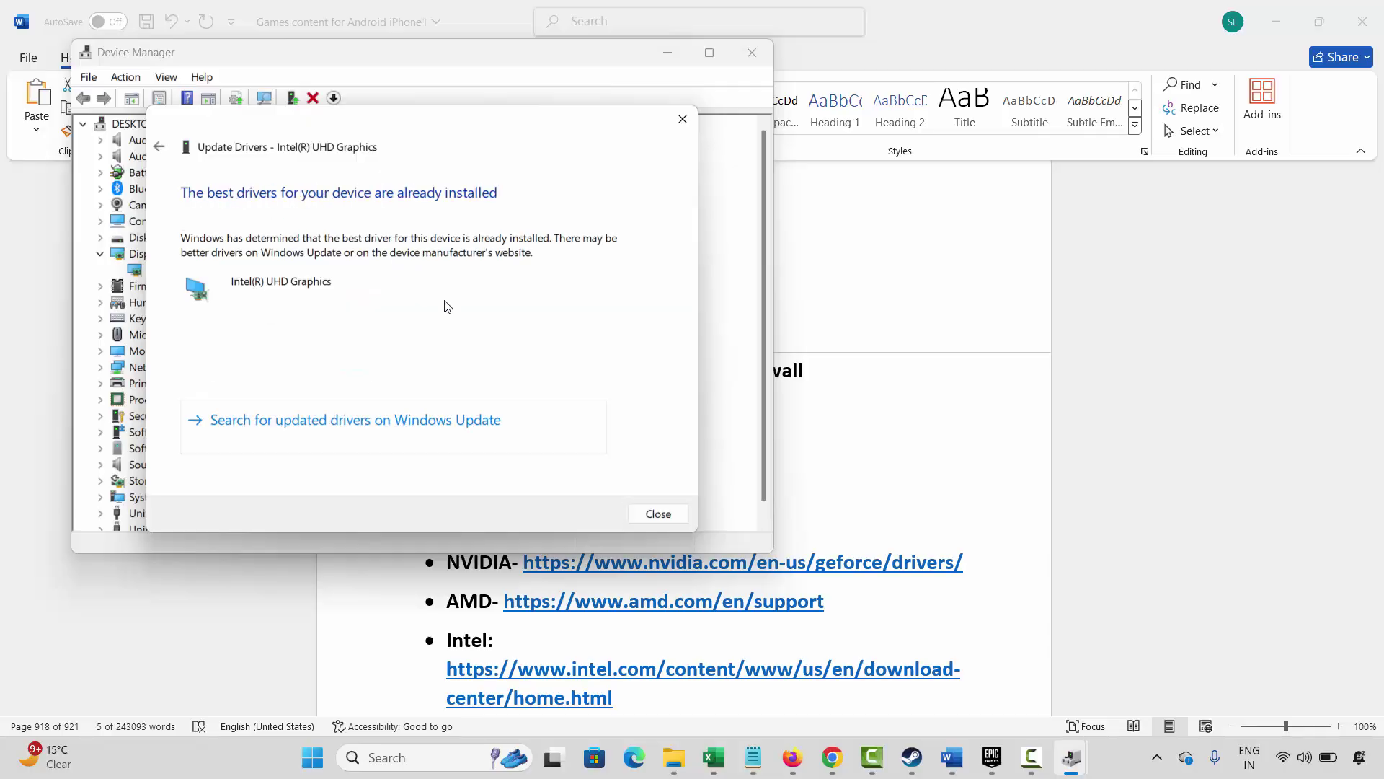
click(682, 119)
click(752, 53)
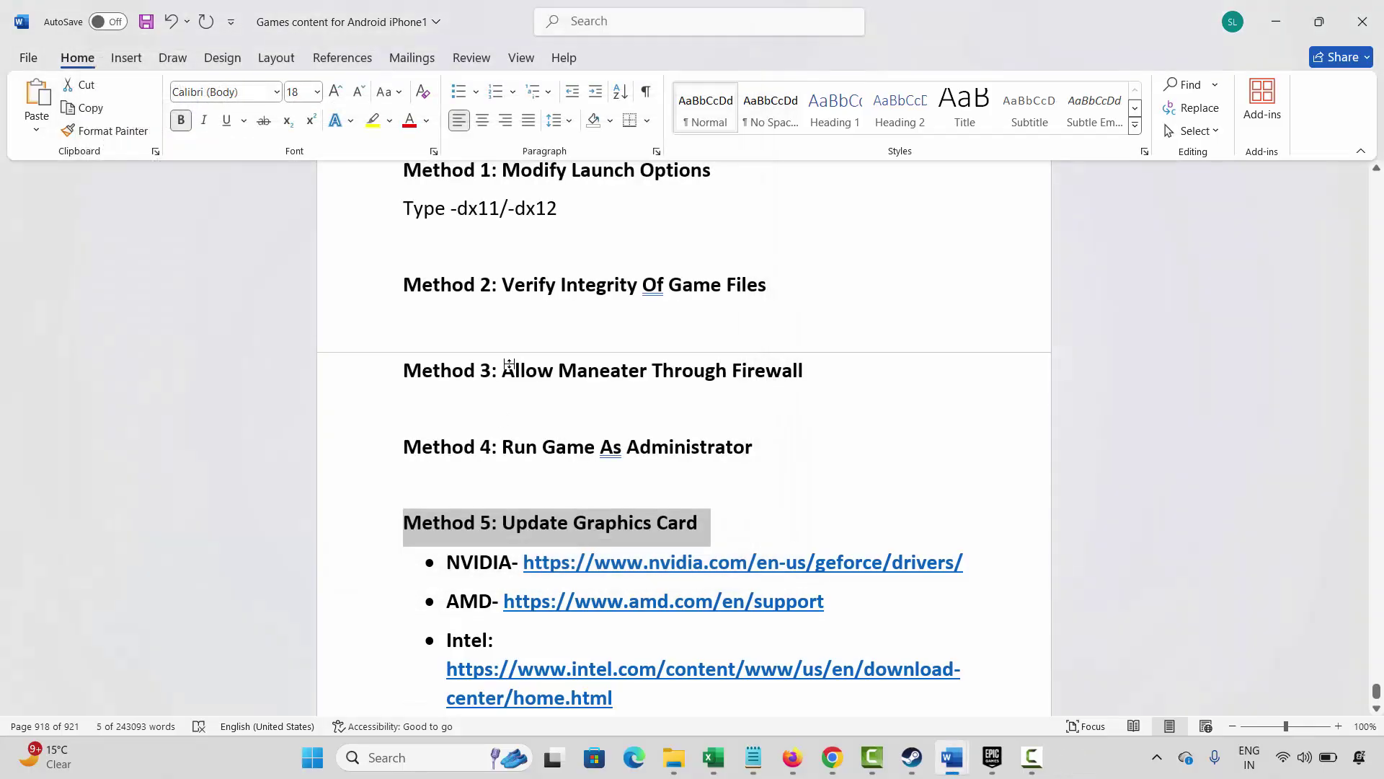
Highlight the NVIDIA and AMD driver link entries under Method 5 in the document, then clear the selection.
scroll(488, 415, down, 1)
drag(452, 477, 402, 521)
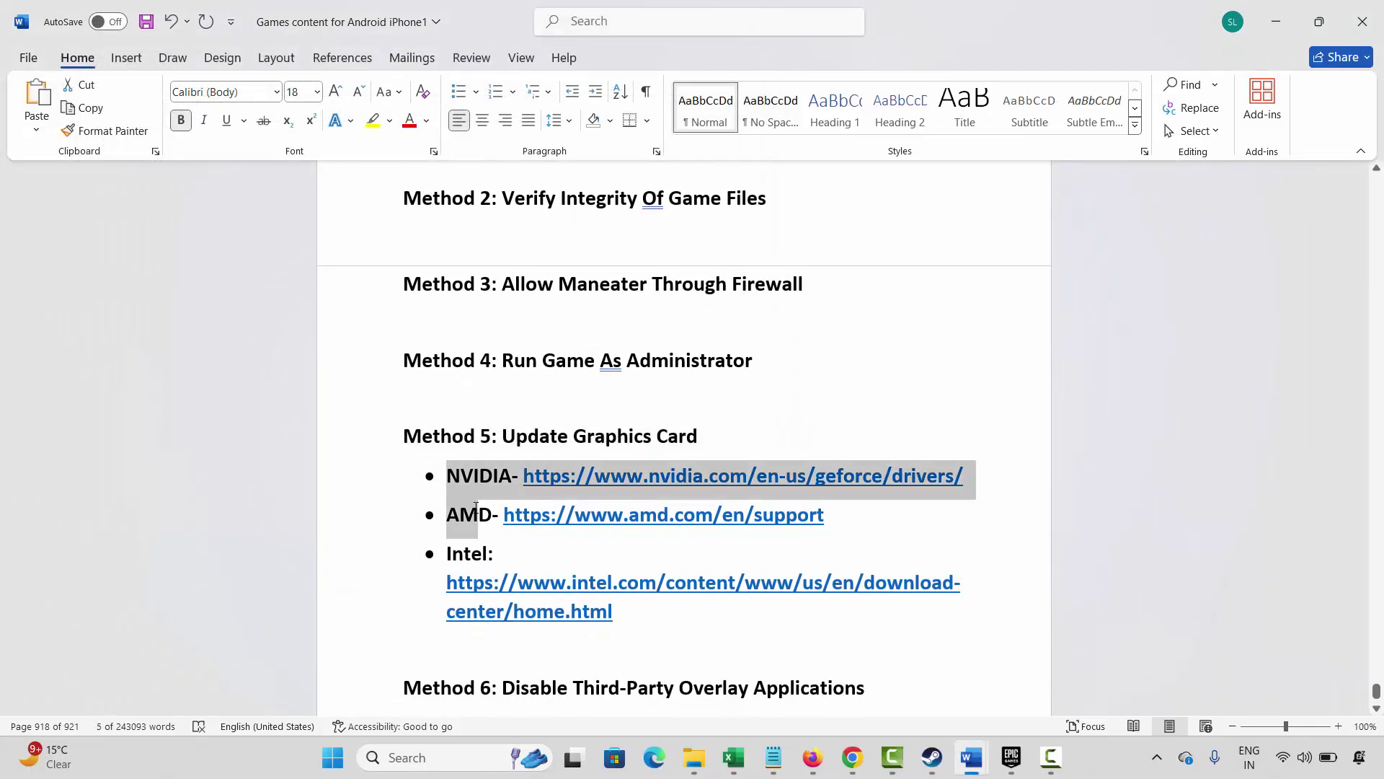
click(407, 487)
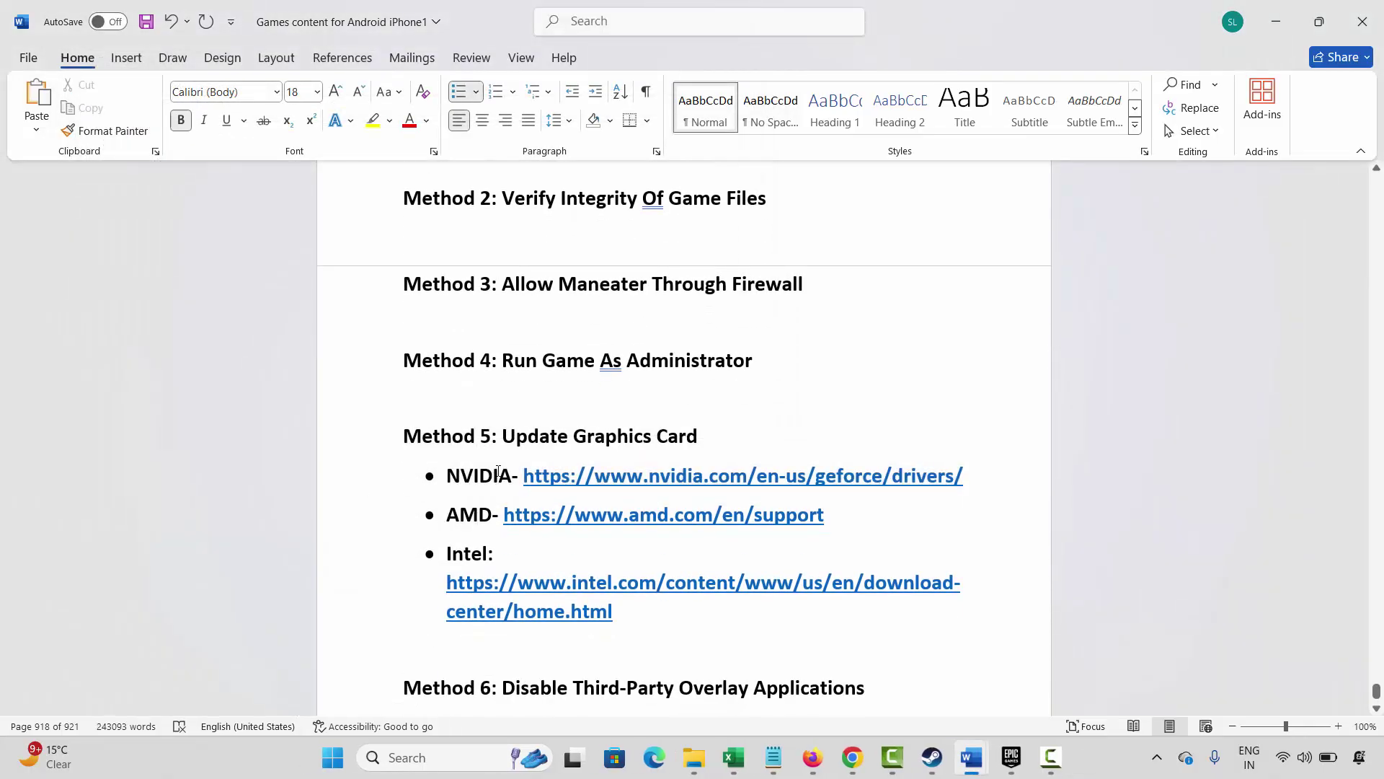
Highlight the Method 6 heading and key phrases of its paragraph about disabling third-party overlay applications.
scroll(533, 486, down, 2)
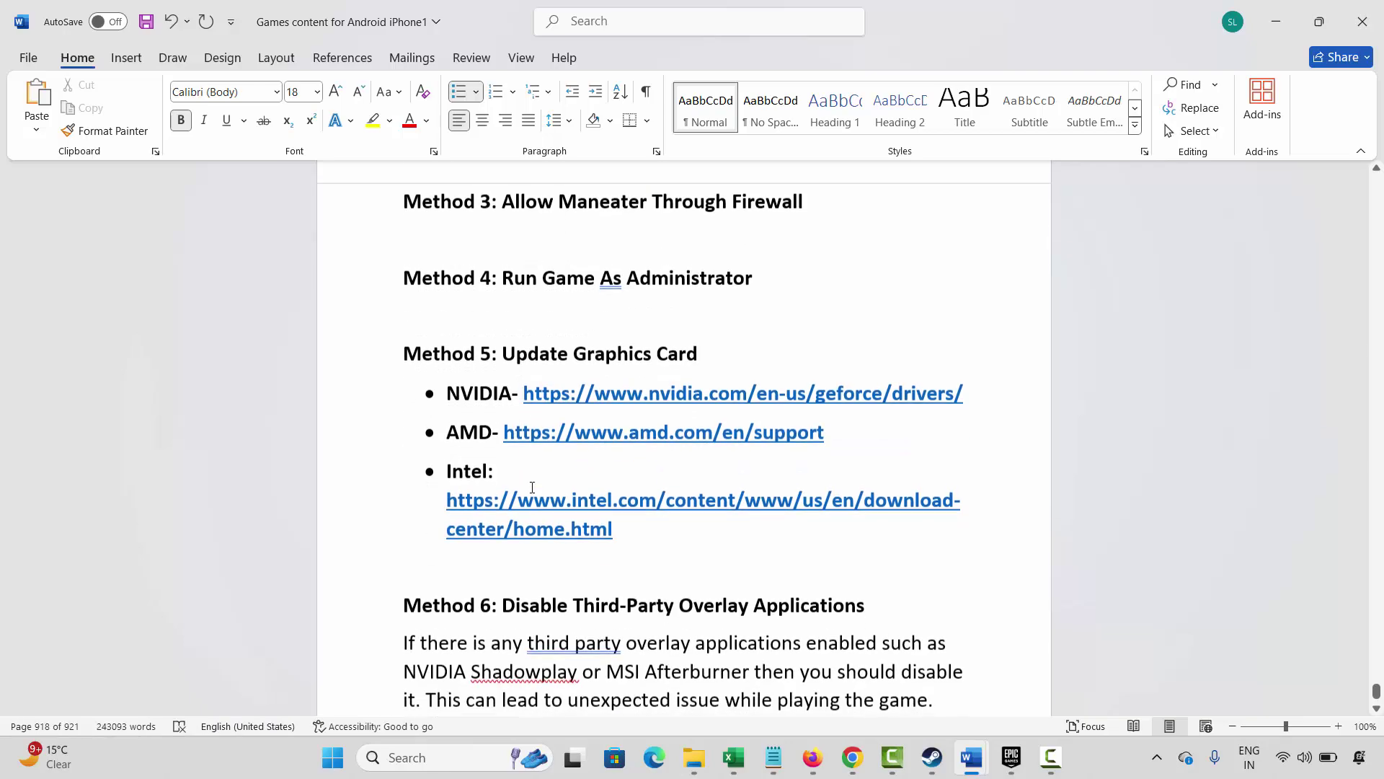
click(371, 475)
click(523, 510)
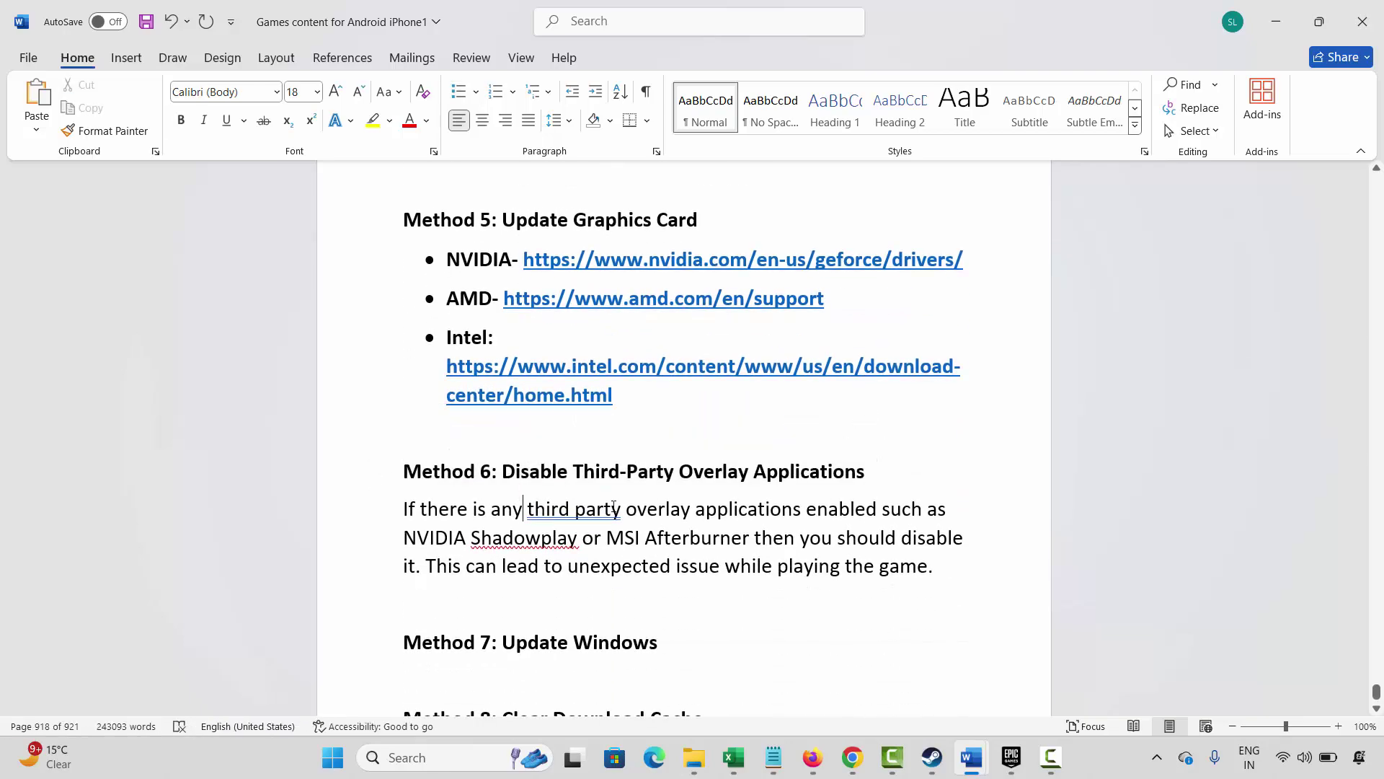
drag(436, 514, 693, 511)
drag(436, 551, 691, 546)
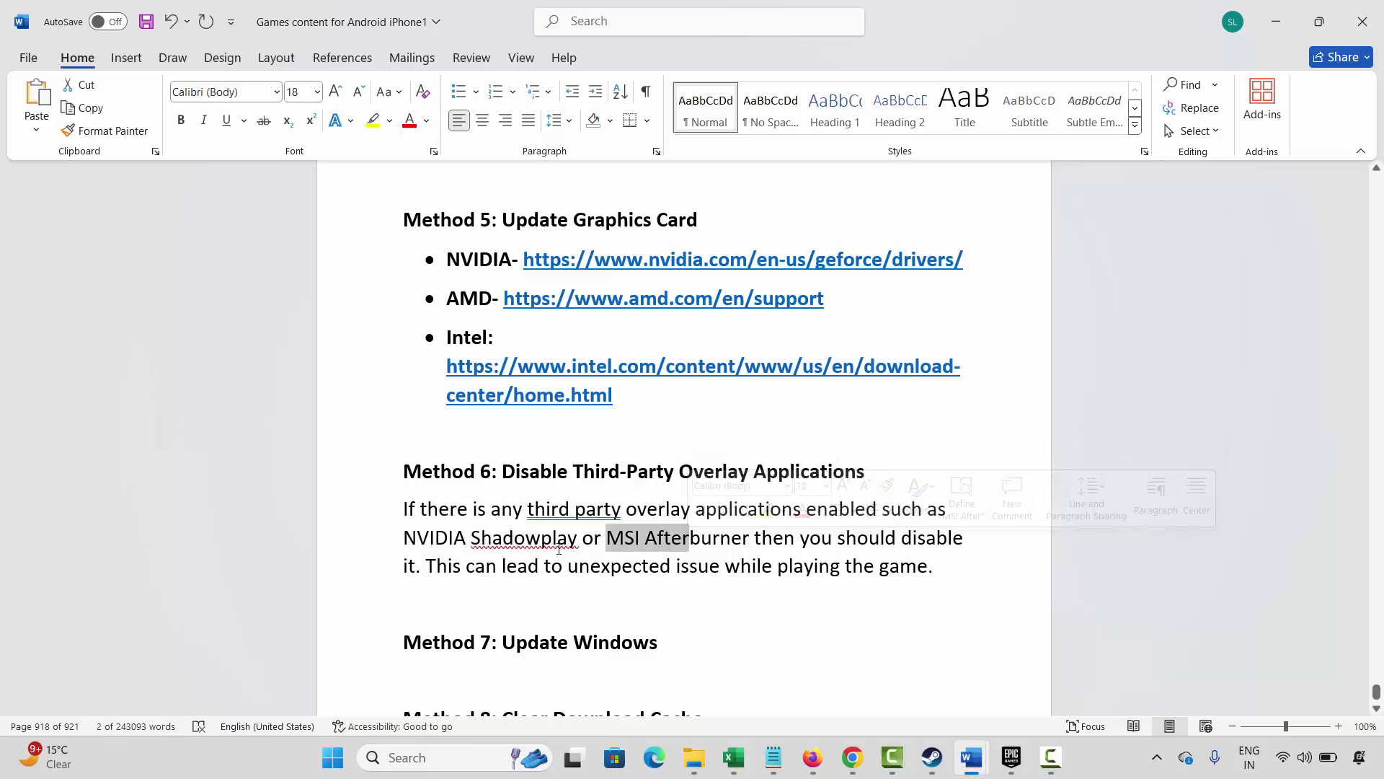
drag(427, 569, 602, 569)
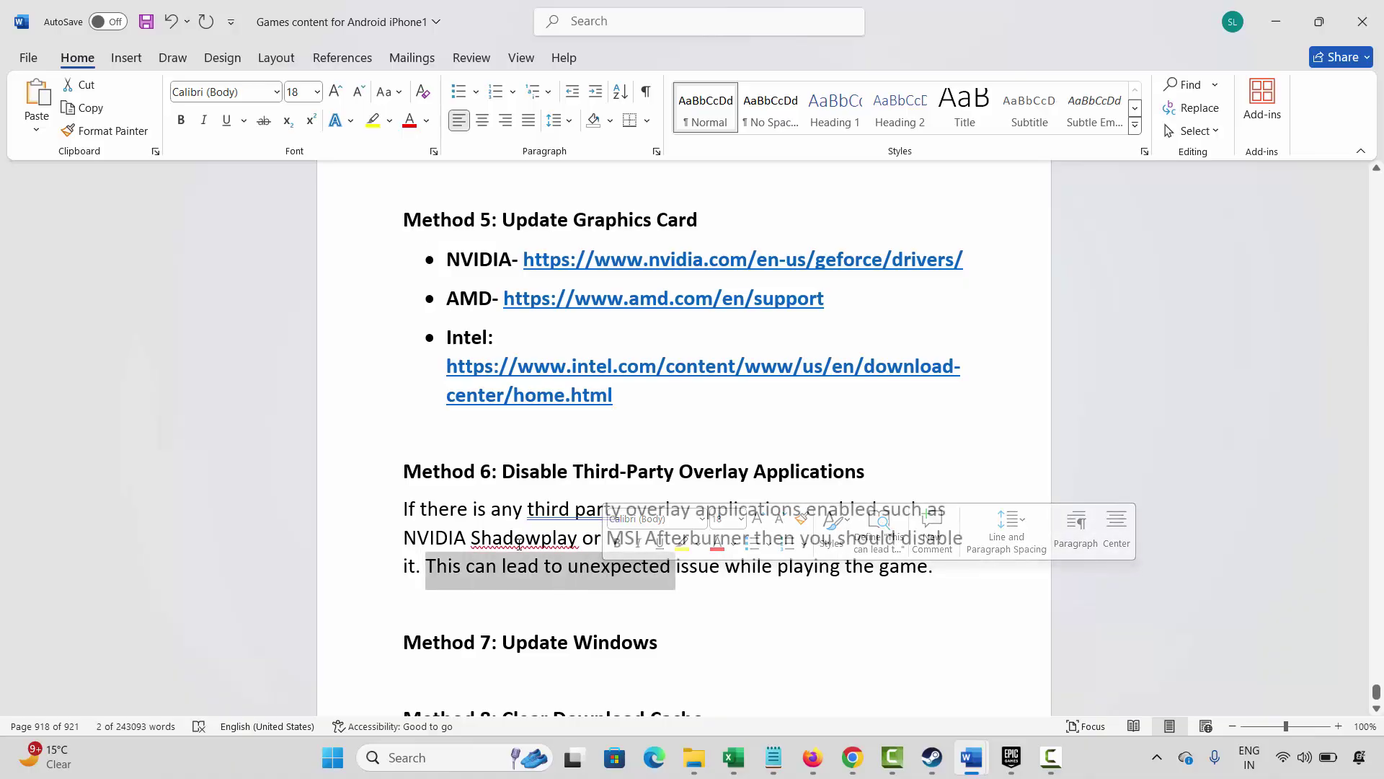
Highlight the Method 7: Update Windows heading, run a Windows Update check, and close Settings.
scroll(485, 550, down, 1)
click(379, 609)
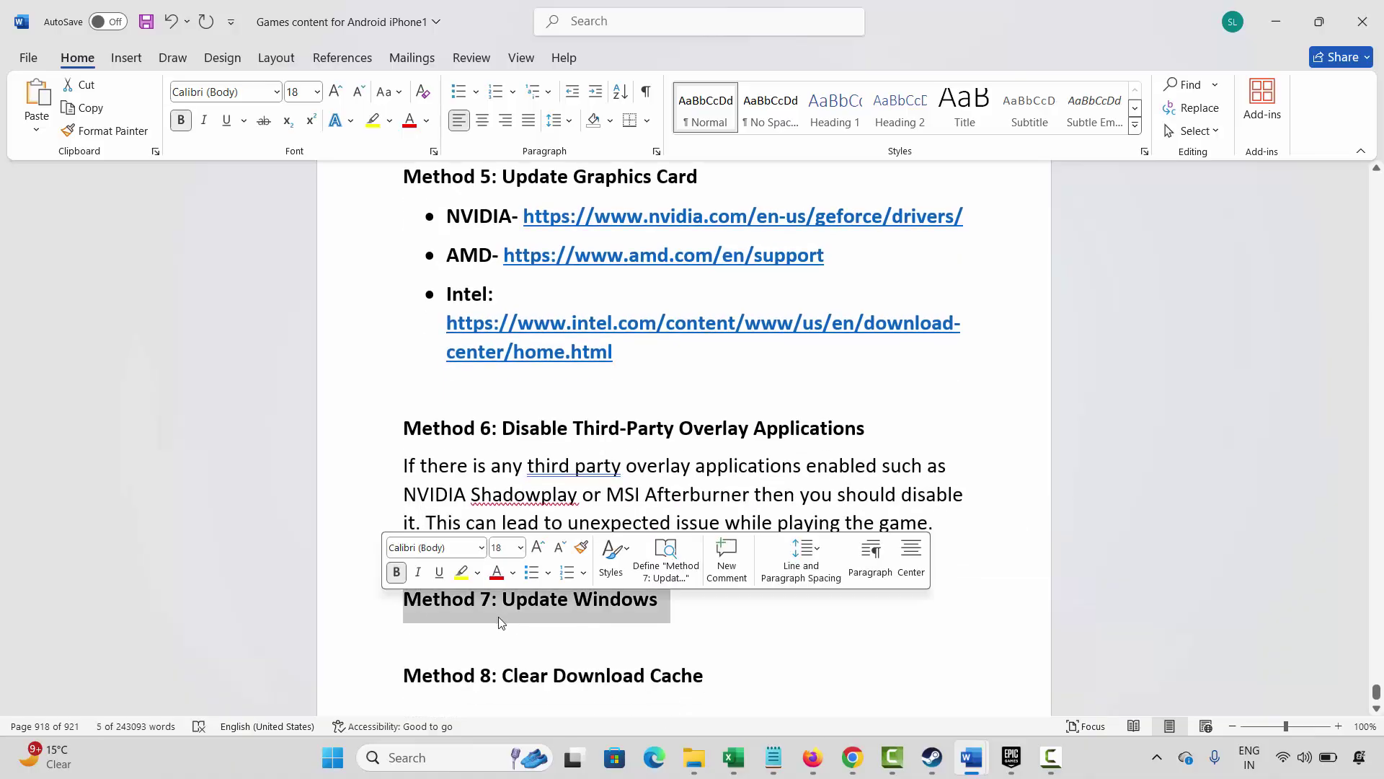
click(498, 615)
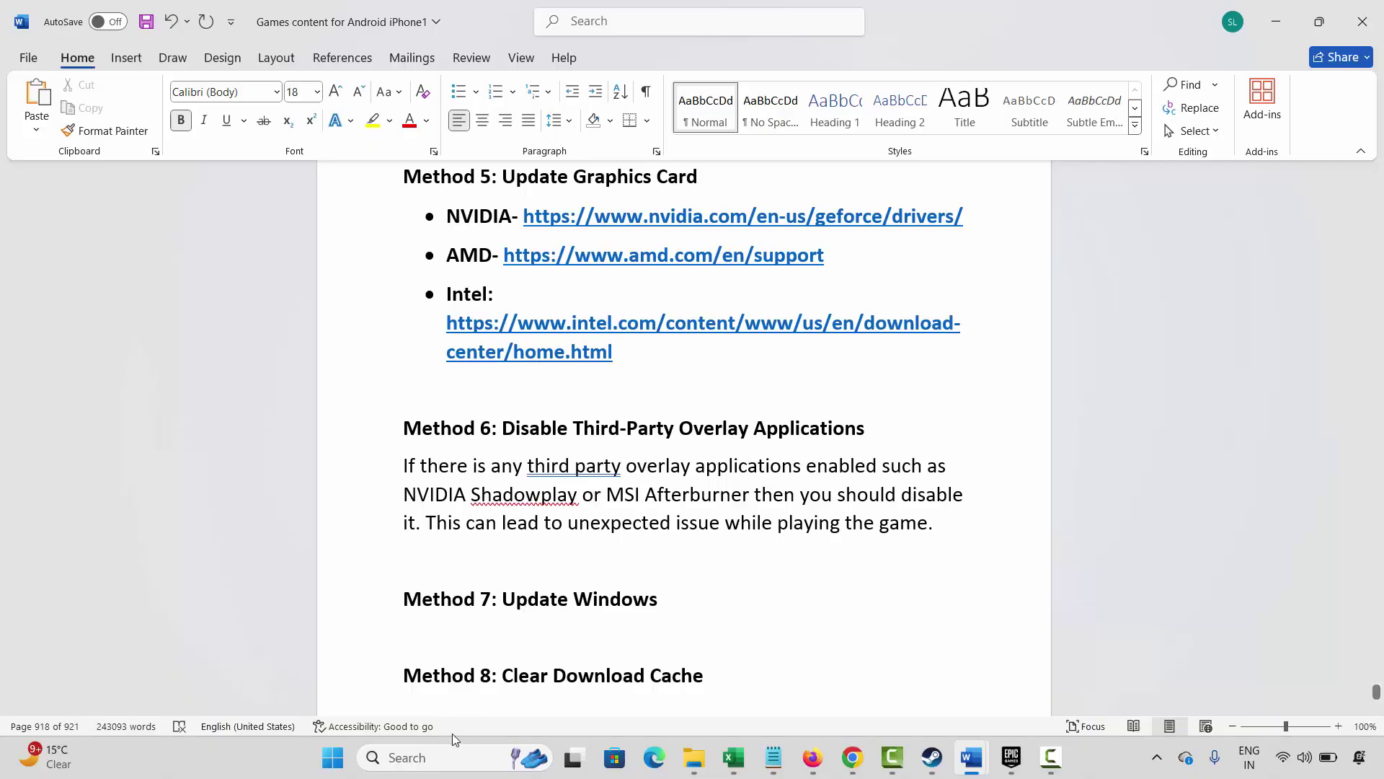
click(433, 750)
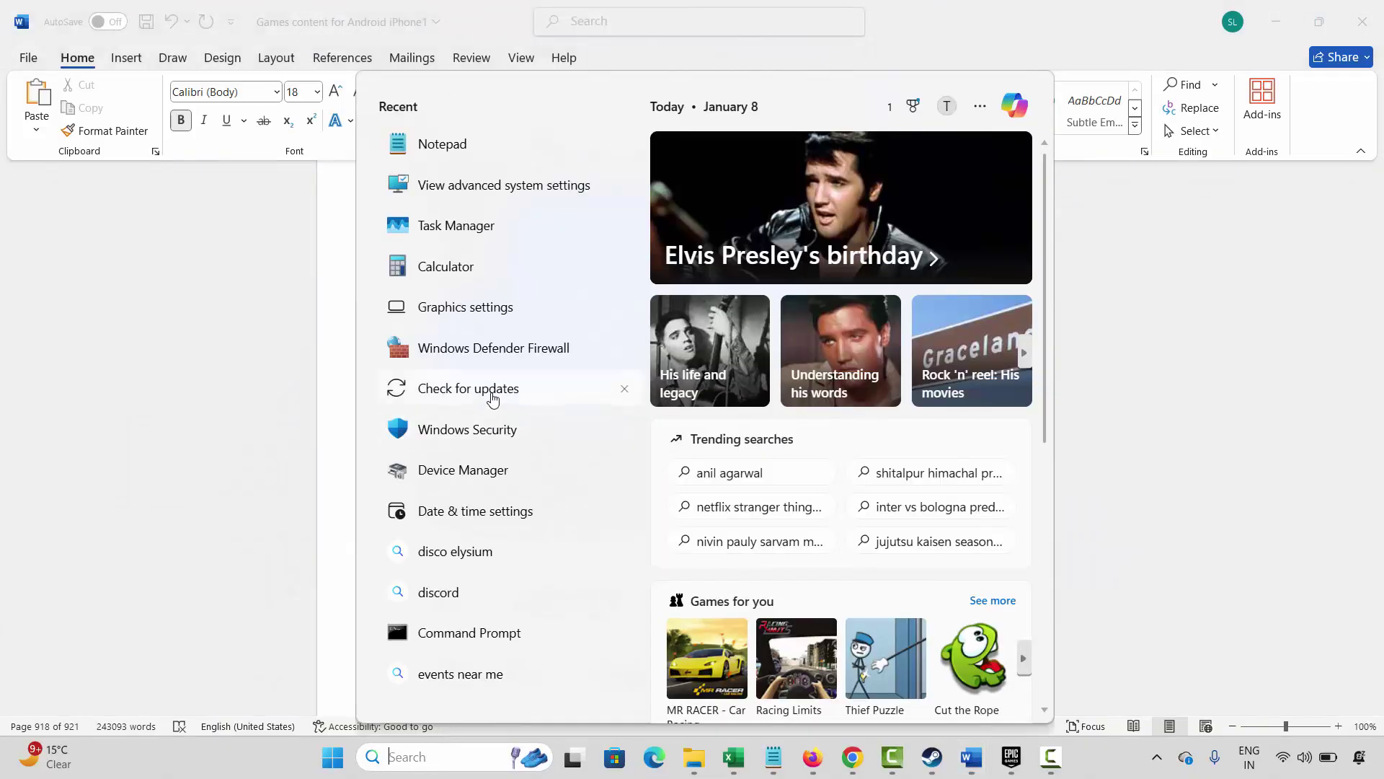
click(488, 393)
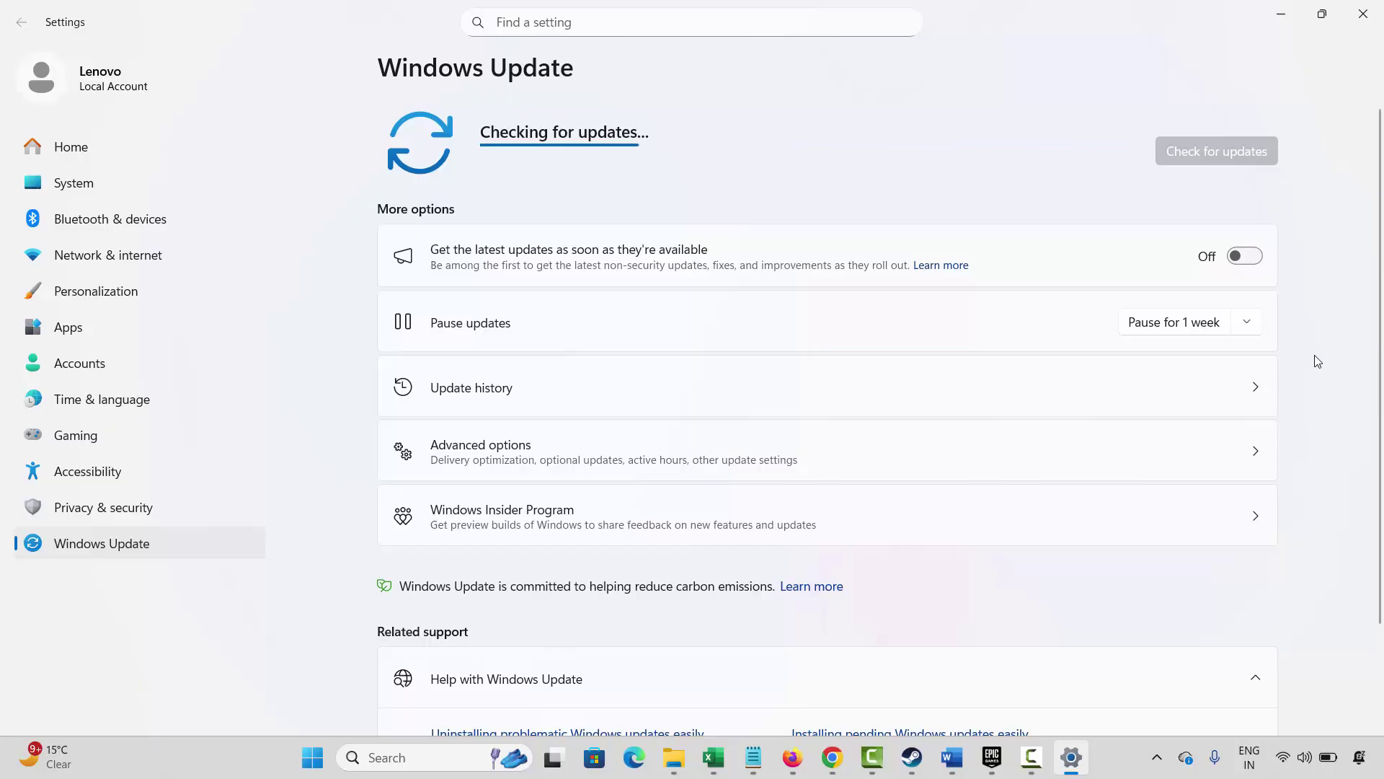
click(1363, 14)
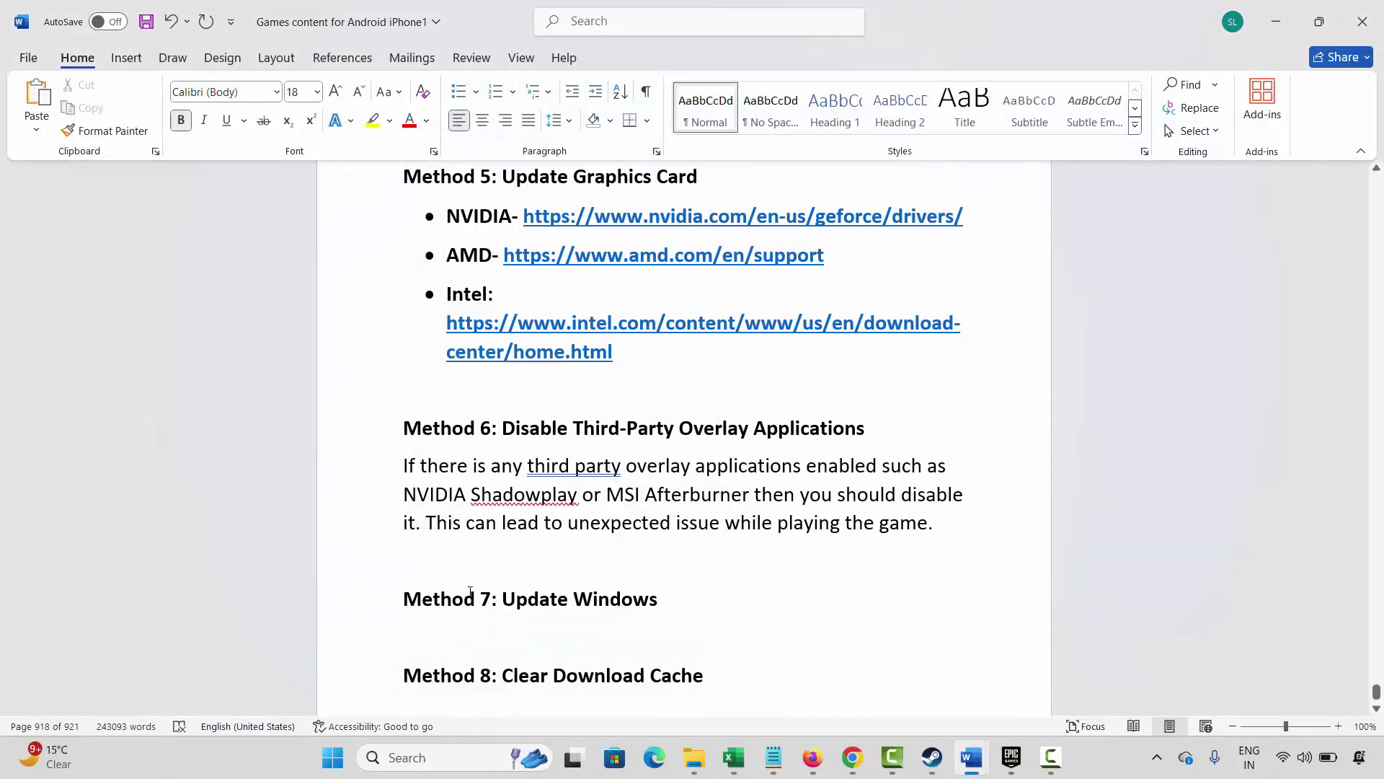
Highlight the Method 8: Clear Download Cache heading in the document, then clear the selection.
scroll(470, 591, down, 1)
click(354, 604)
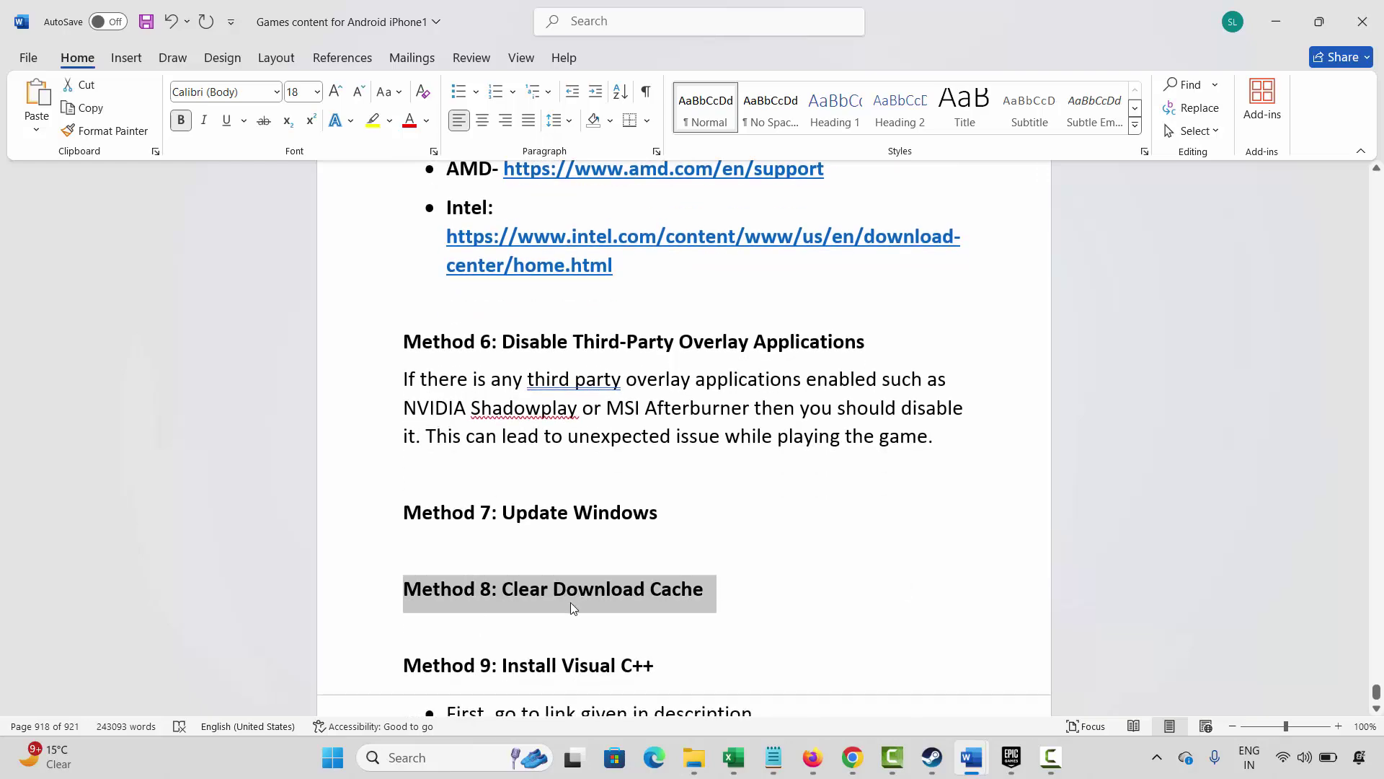
click(569, 601)
Start clearing the download cache in Steam's Downloads settings, cancel at the confirmation, and close the settings.
click(933, 757)
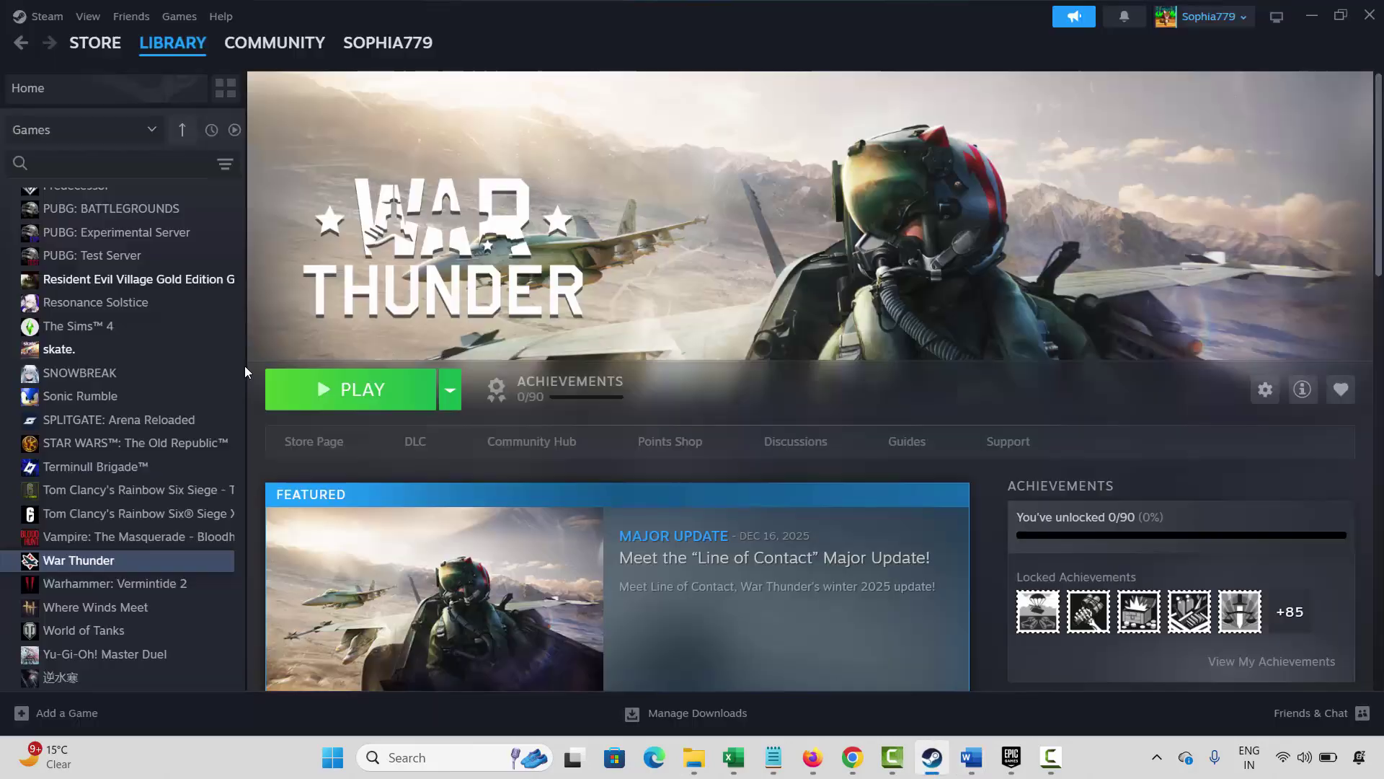
click(45, 18)
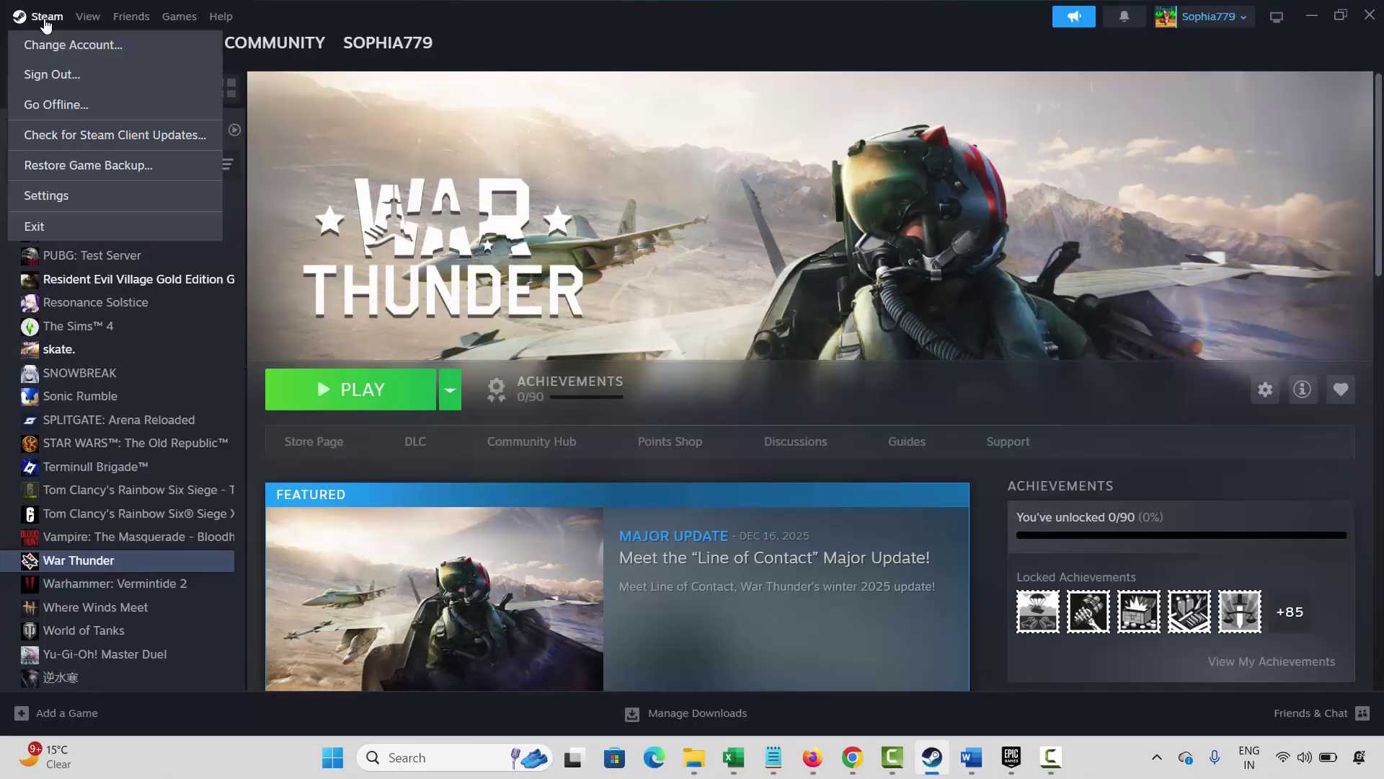
click(62, 194)
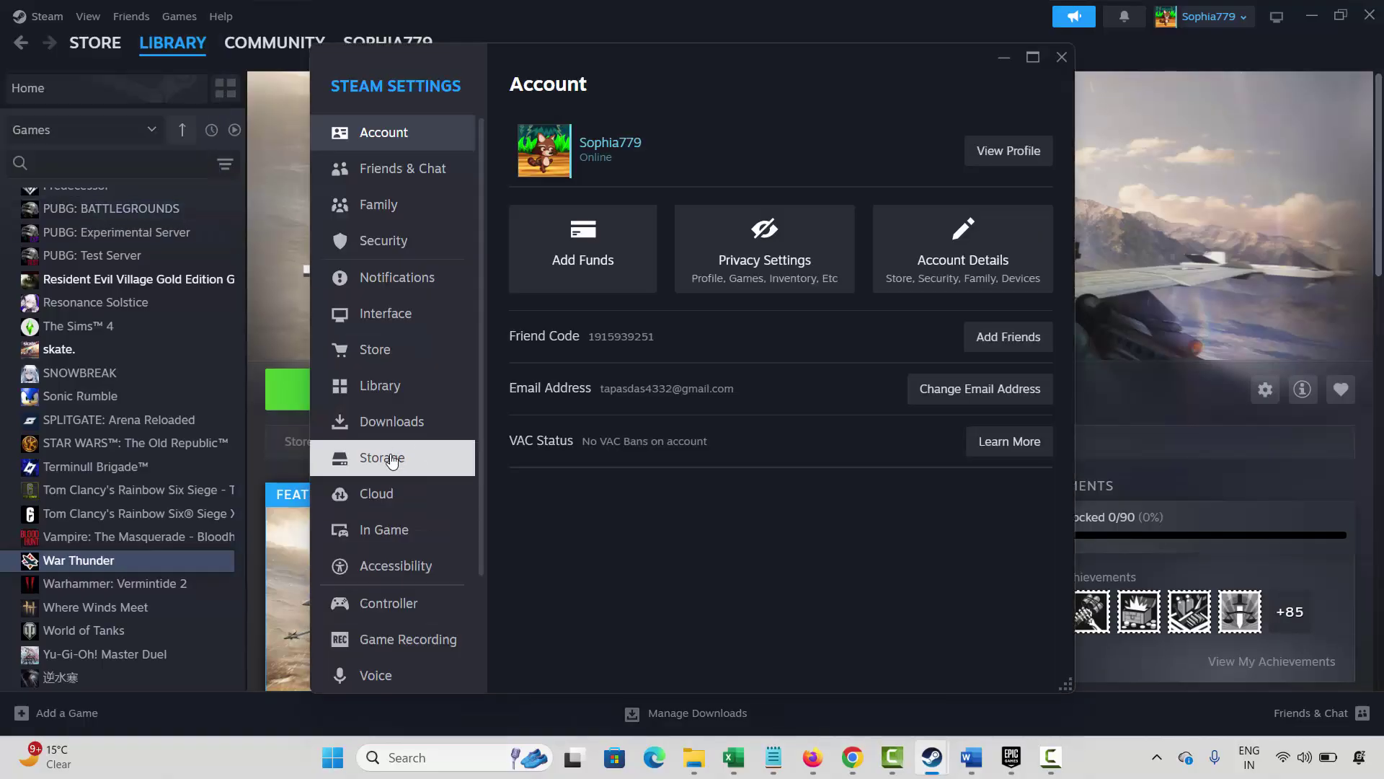
click(391, 422)
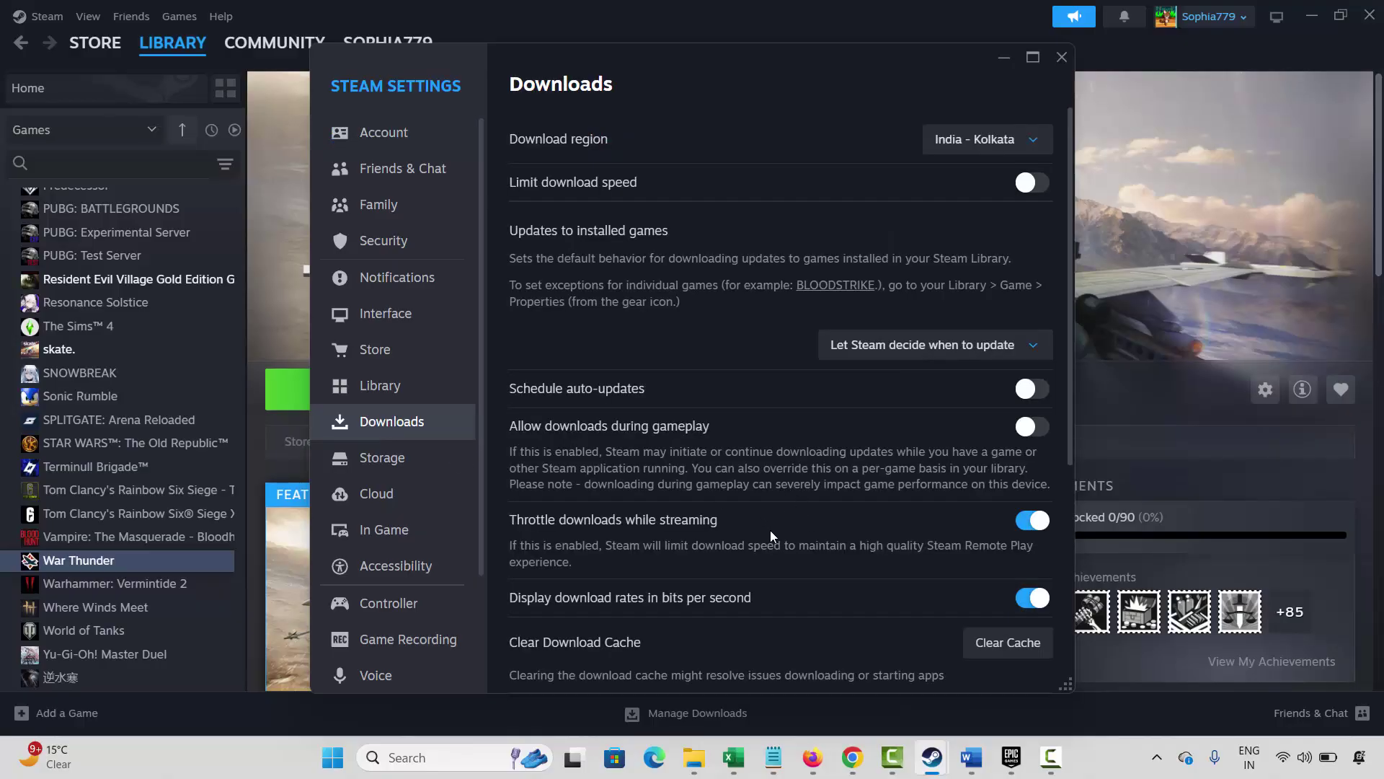
scroll(770, 530, down, 3)
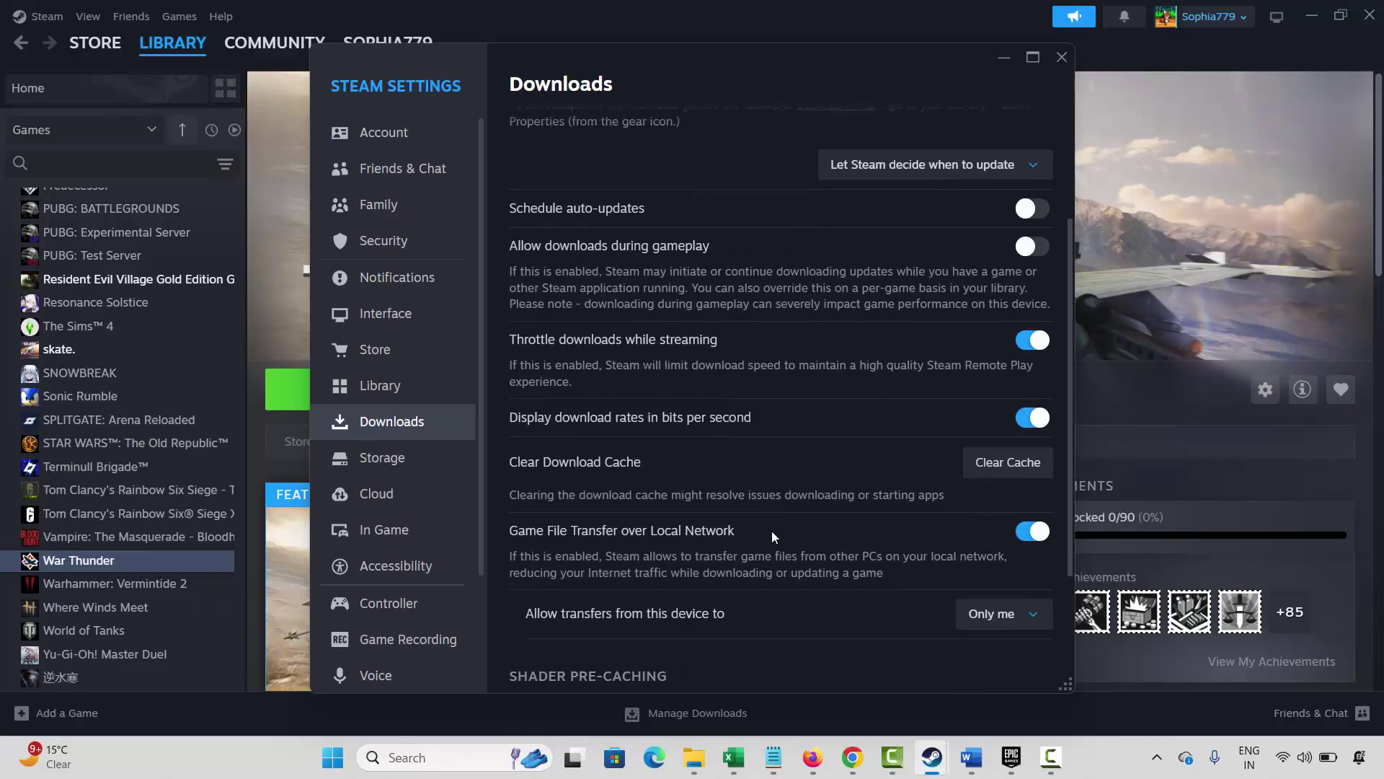
click(998, 473)
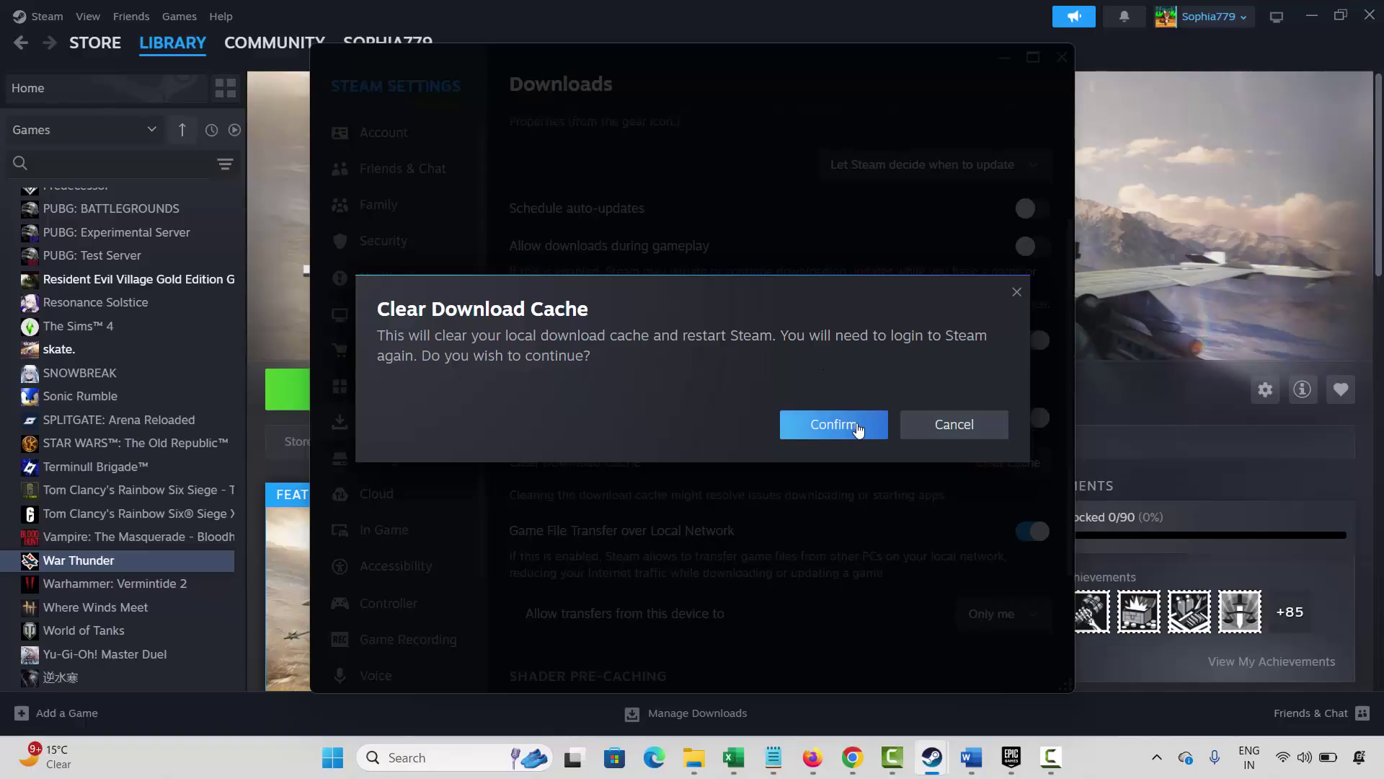
click(972, 429)
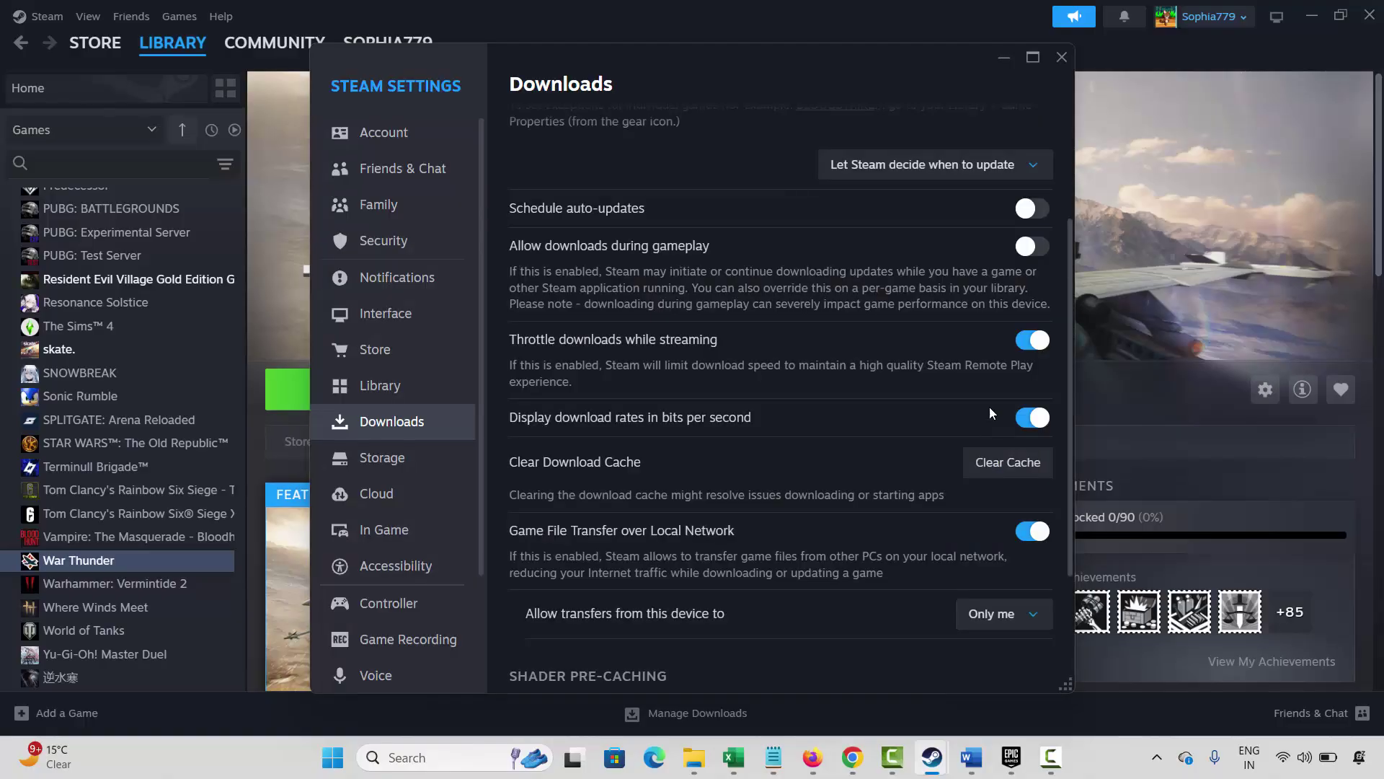
click(1060, 59)
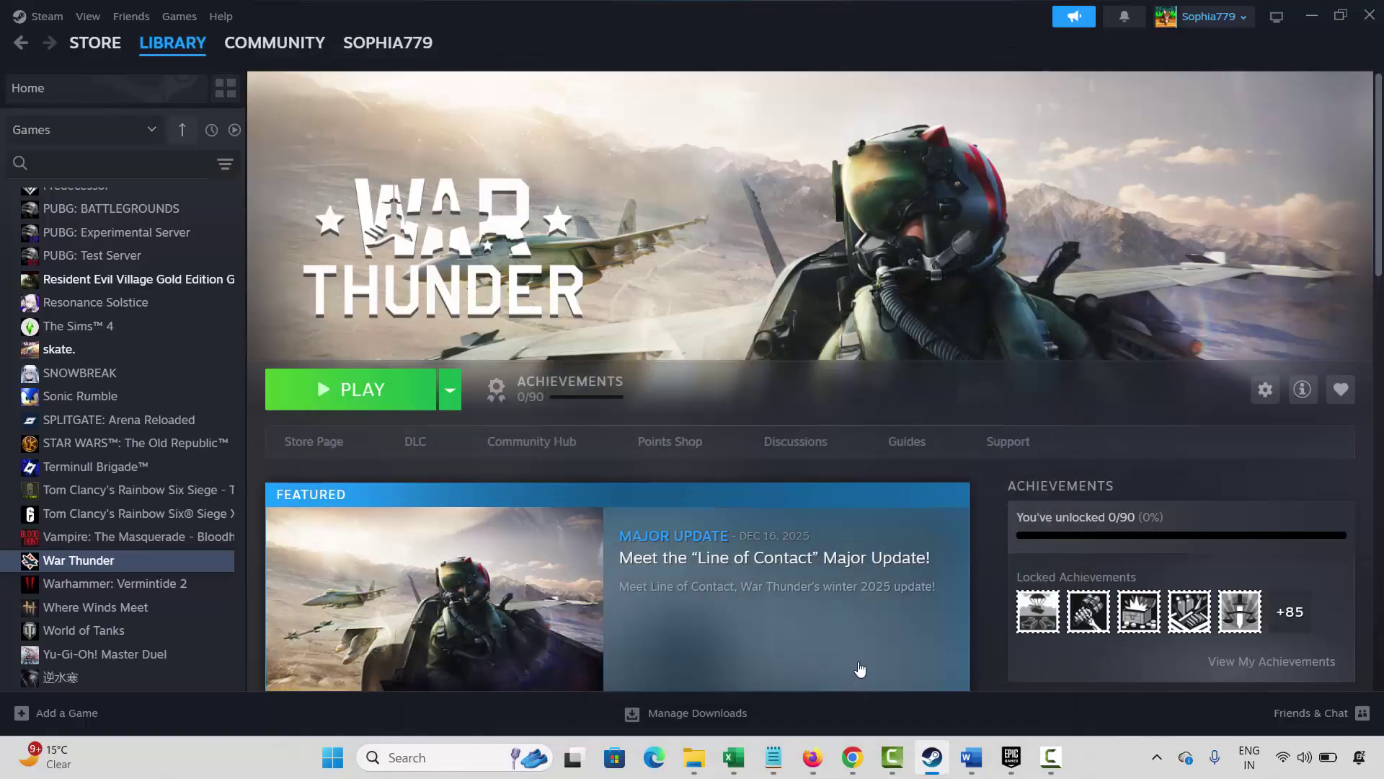
Switch back to the Word document and highlight the Method 9: Install Visual C++ heading, then clear the selection.
click(920, 745)
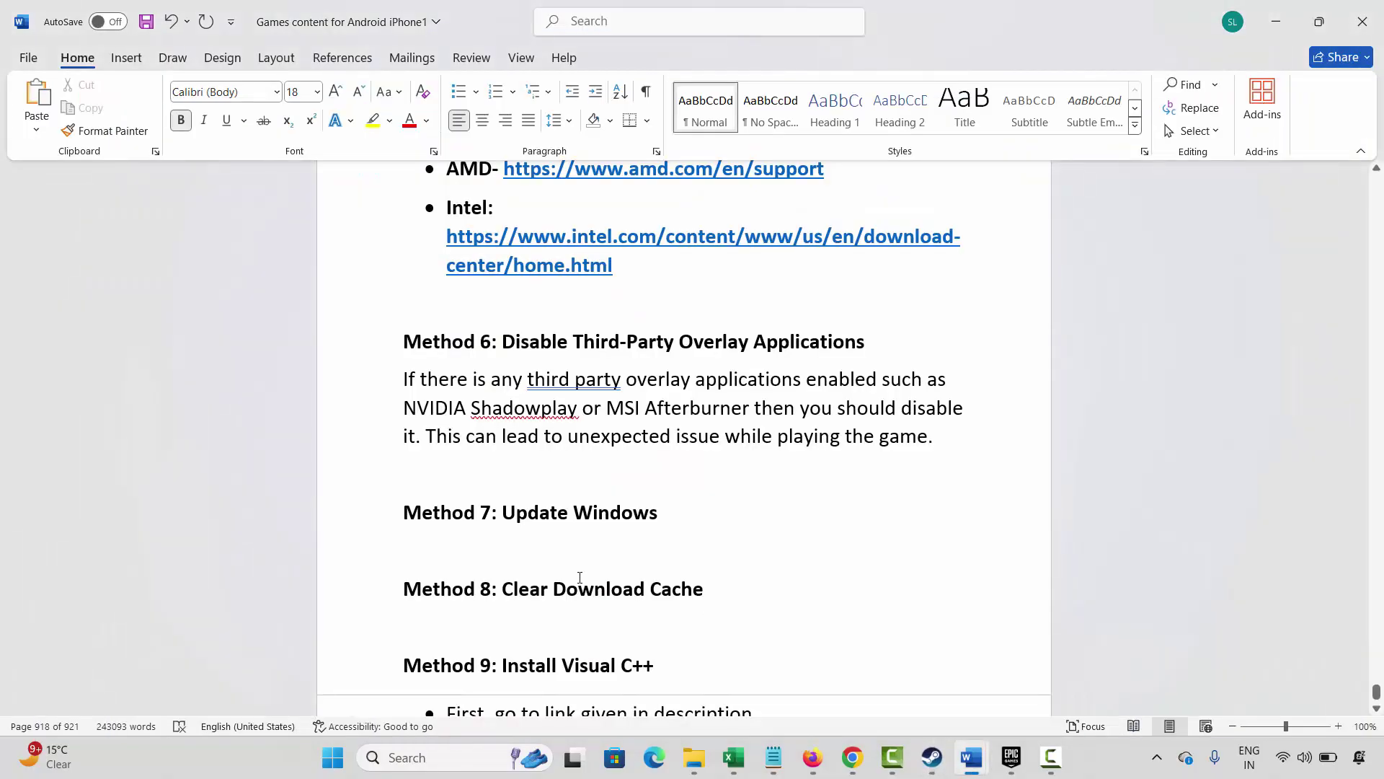
scroll(579, 577, down, 3)
triple_click(448, 552)
click(541, 584)
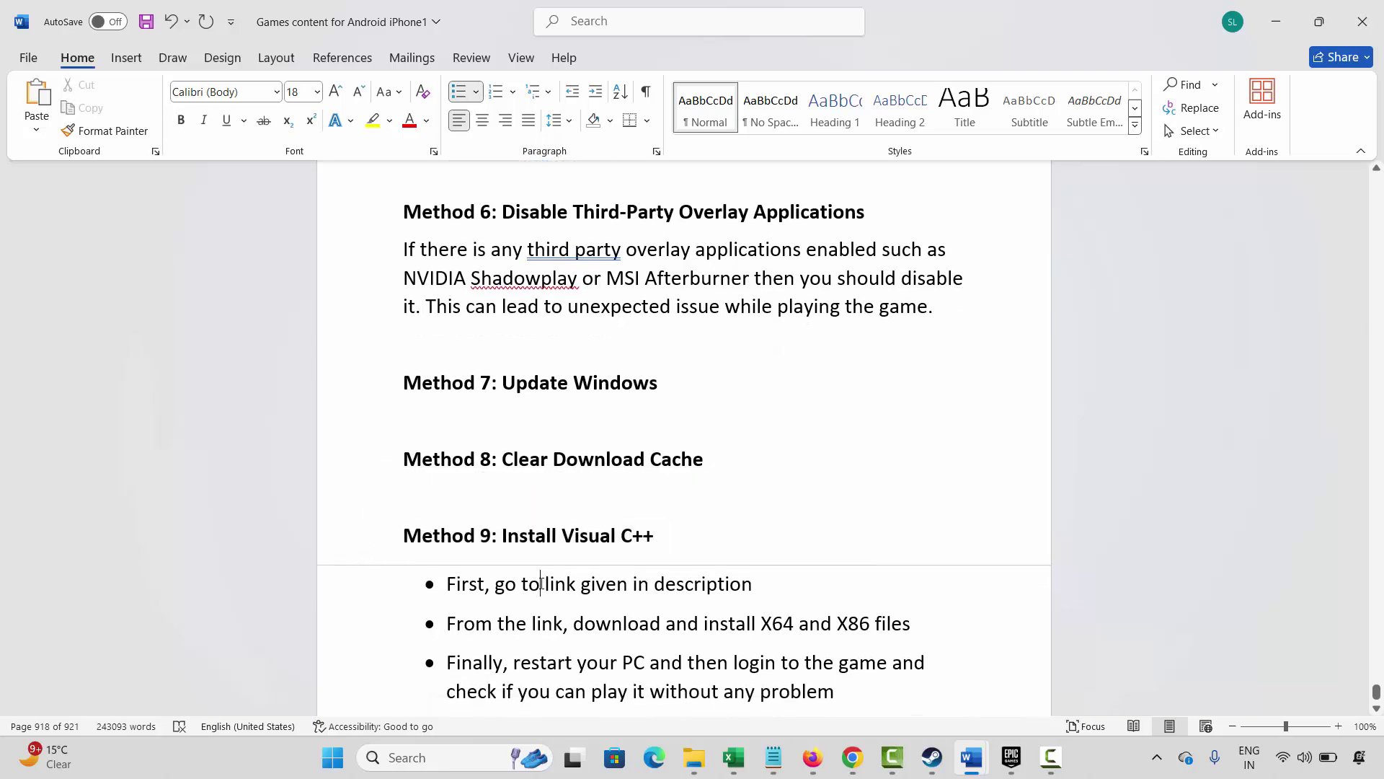
Copy the Microsoft Visual C++ Redistributable link under Method 9 and switch to the matching download page in Chrome.
scroll(540, 583, down, 3)
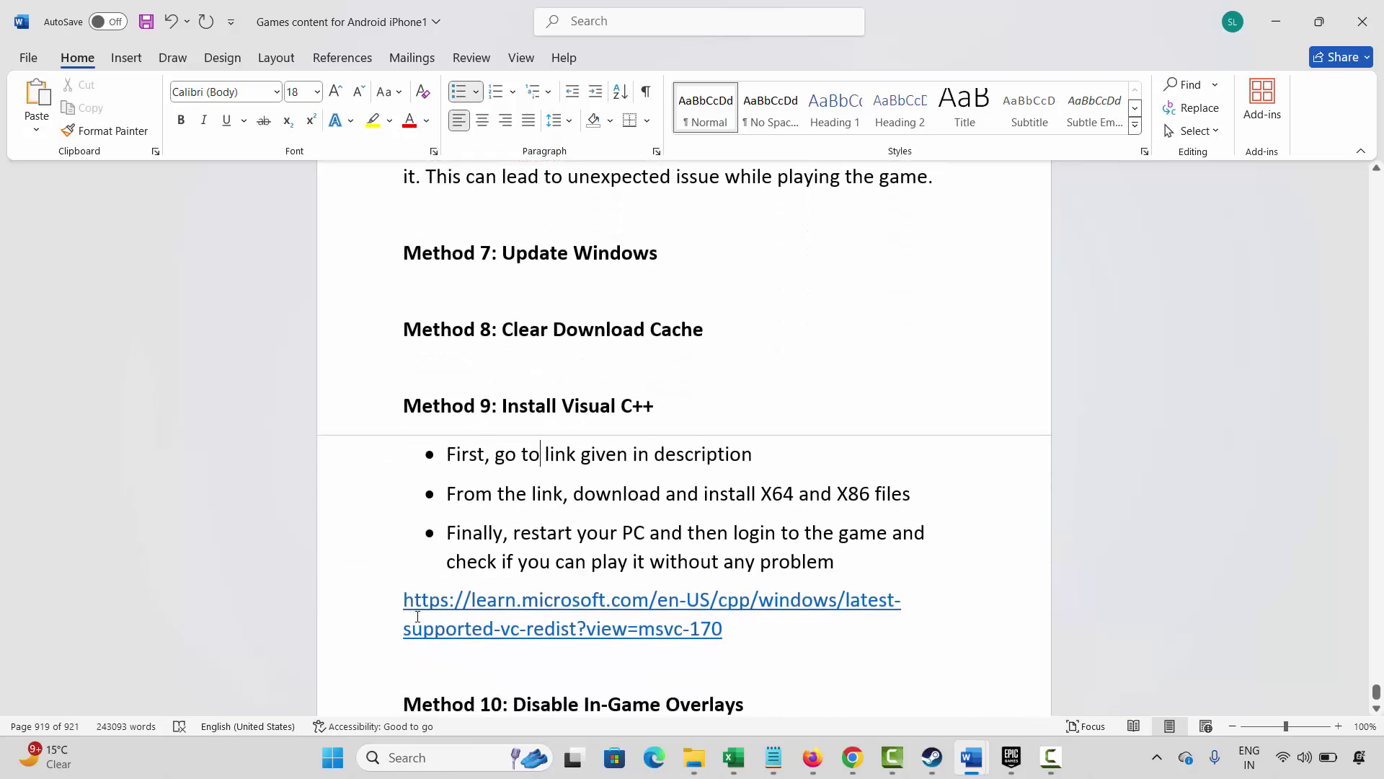
drag(405, 599, 732, 631)
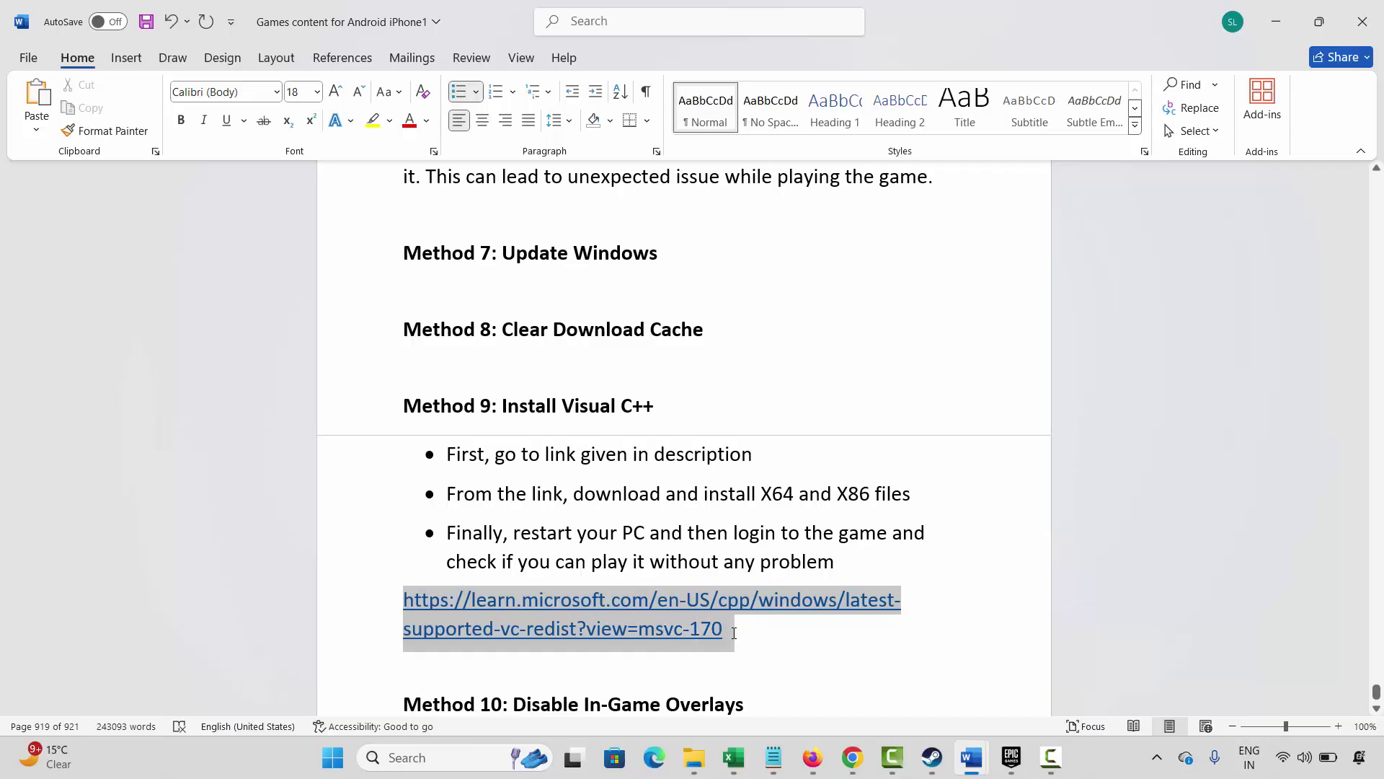
right_click(566, 617)
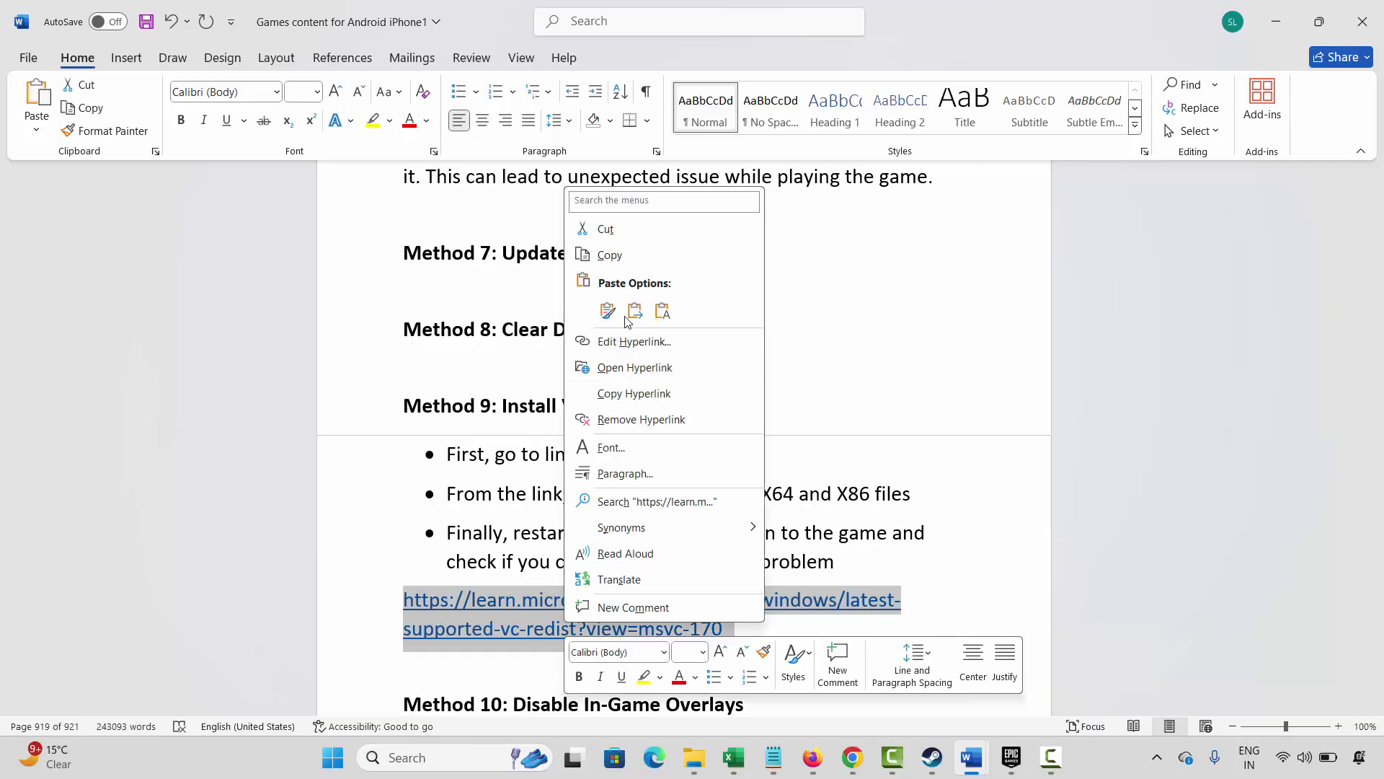
click(609, 255)
click(718, 454)
click(853, 757)
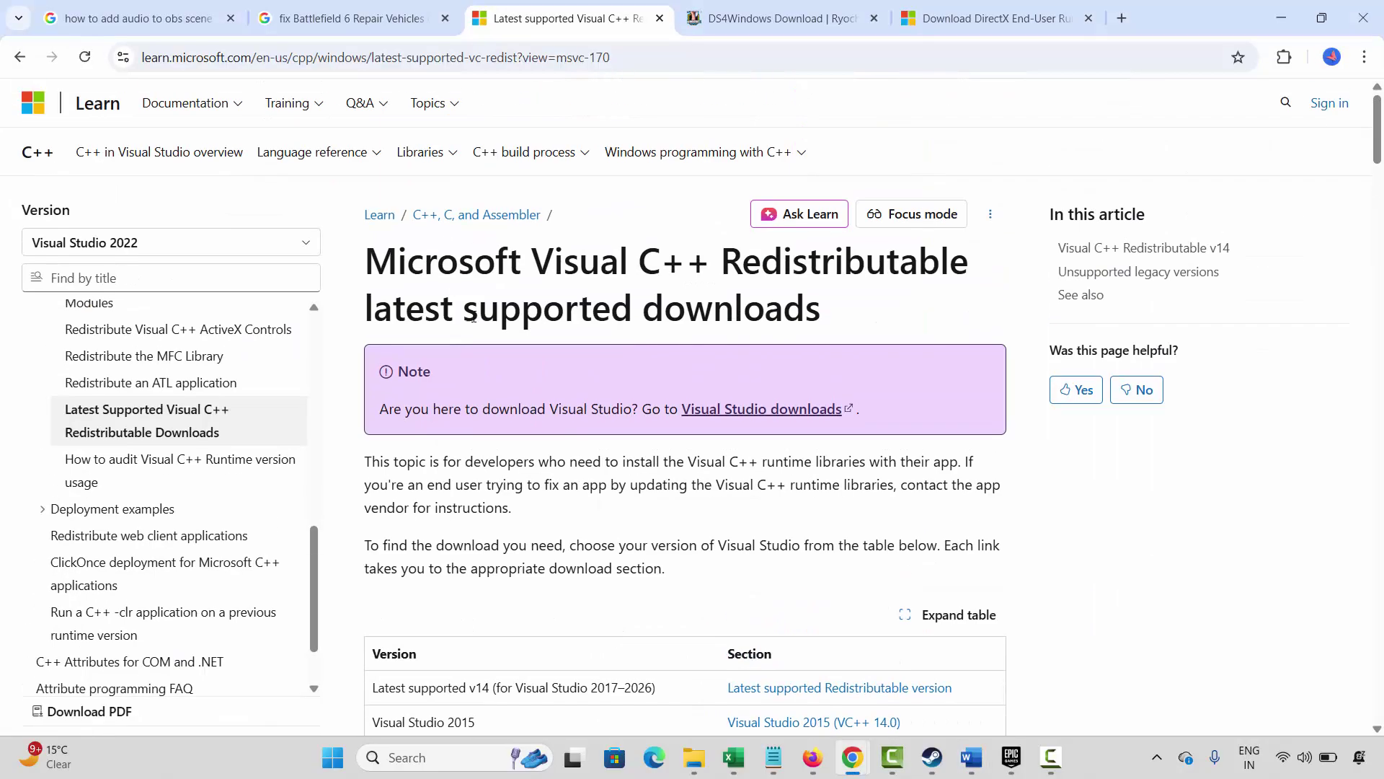
Download the X86 Visual C++ v14 Redistributable from the latest supported version table and repair the installation with its setup.
scroll(505, 354, down, 3)
scroll(516, 366, down, 14)
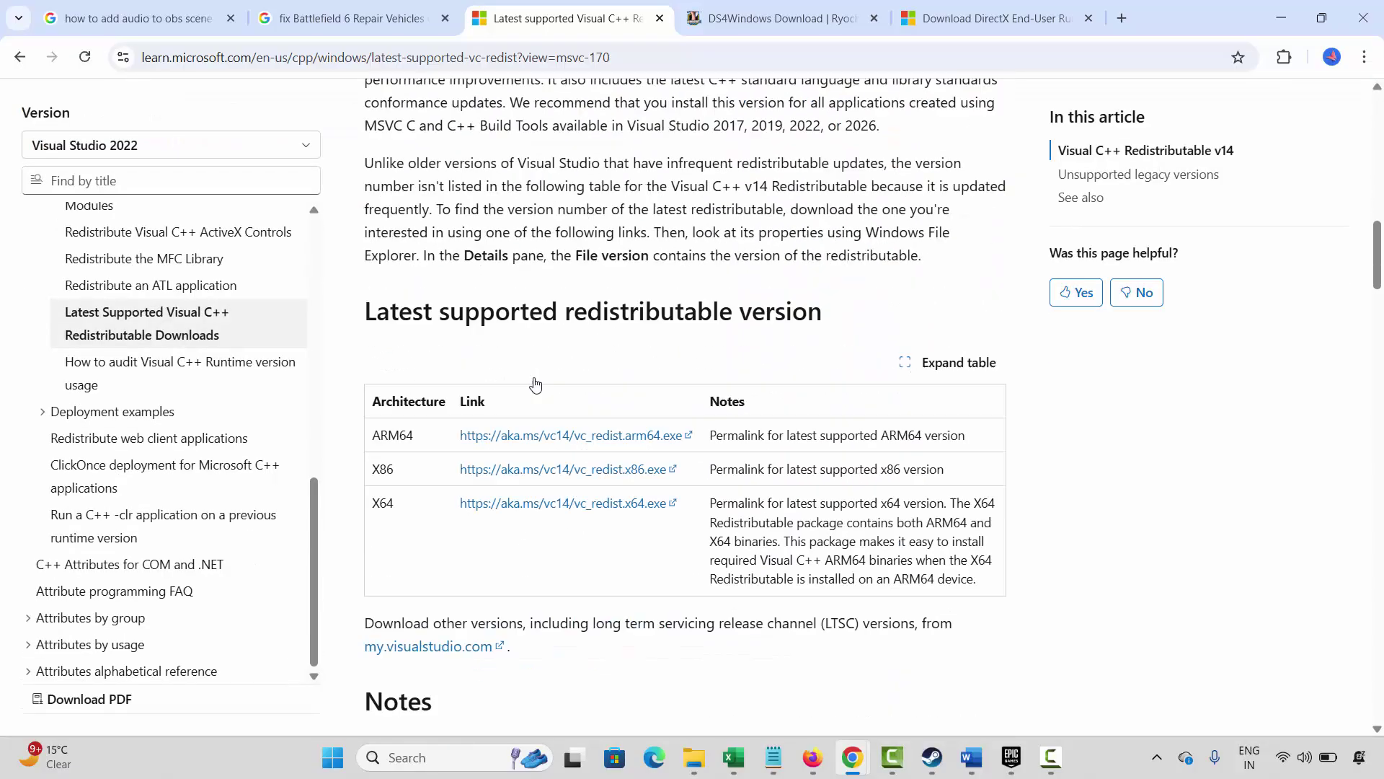
click(561, 328)
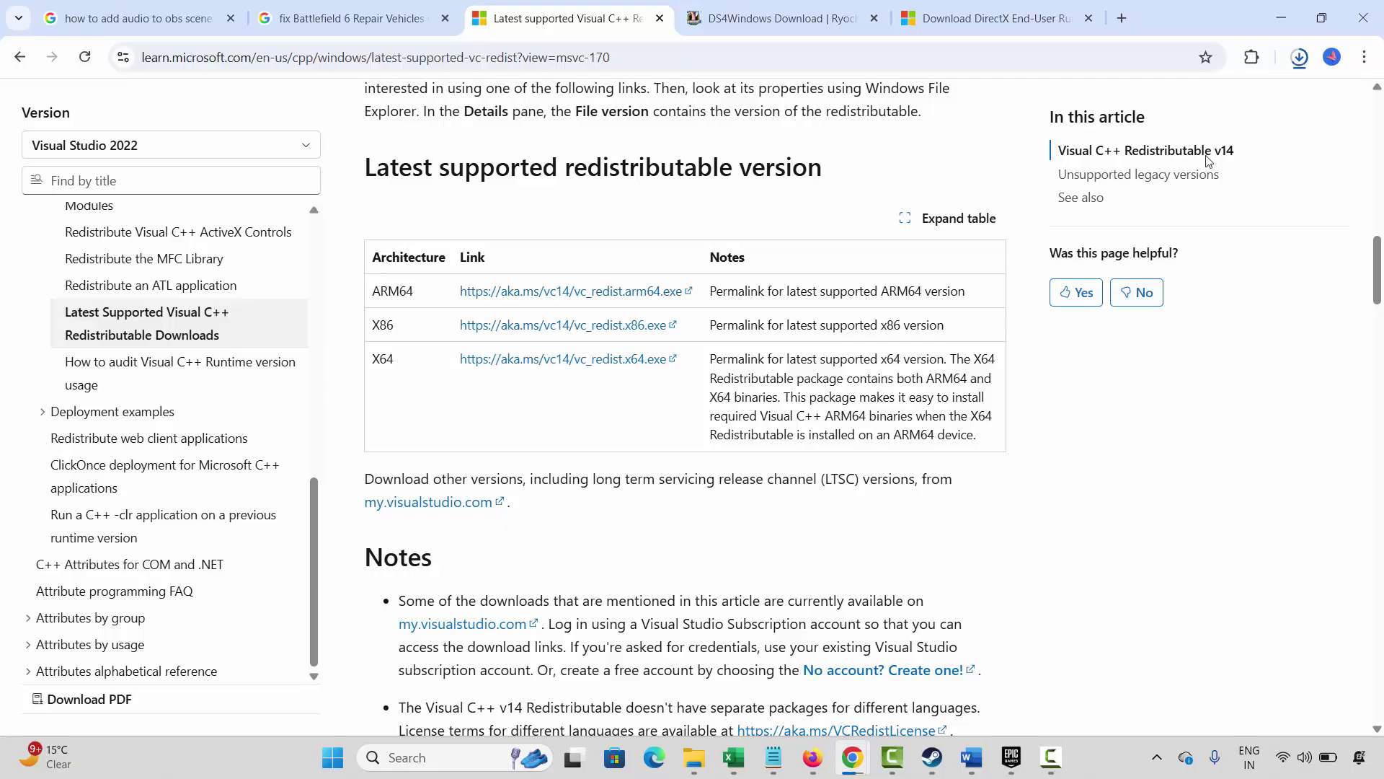
click(1104, 121)
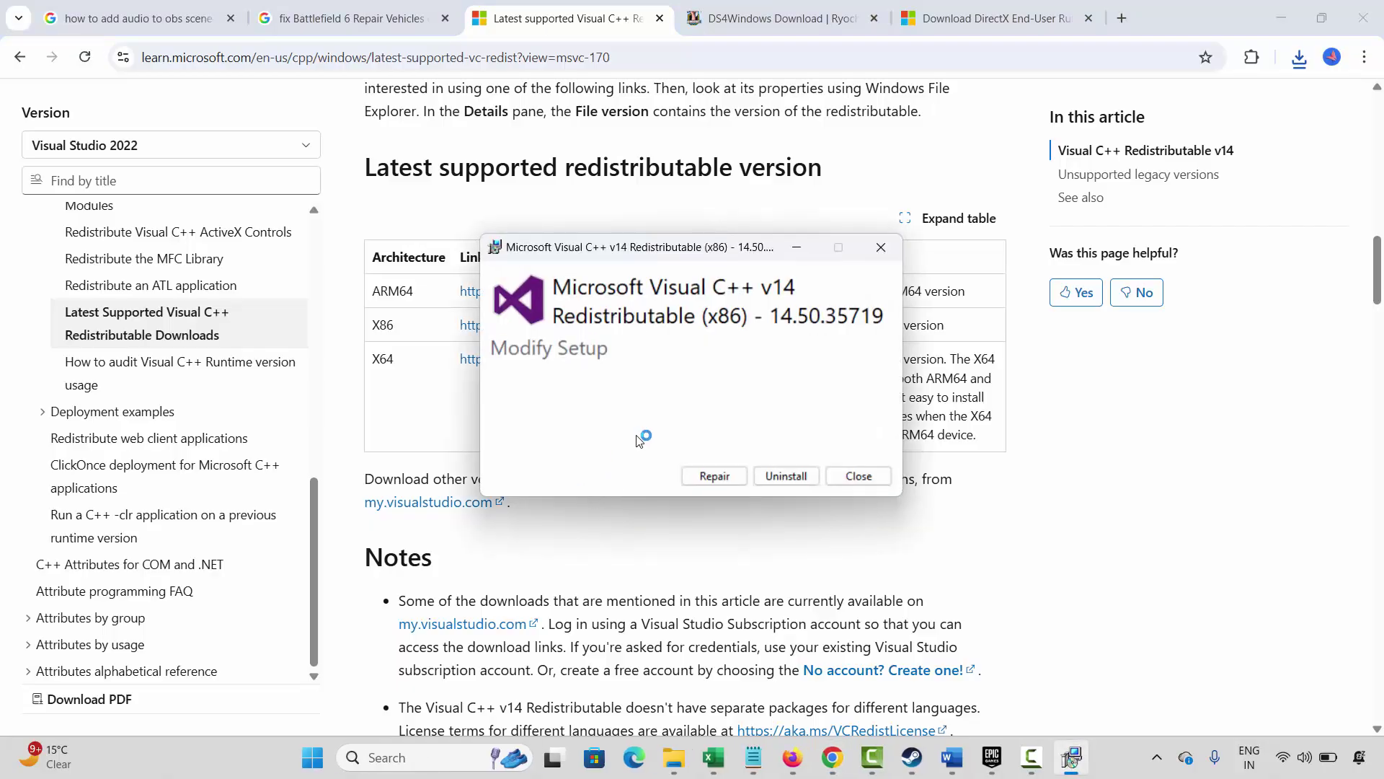
click(715, 476)
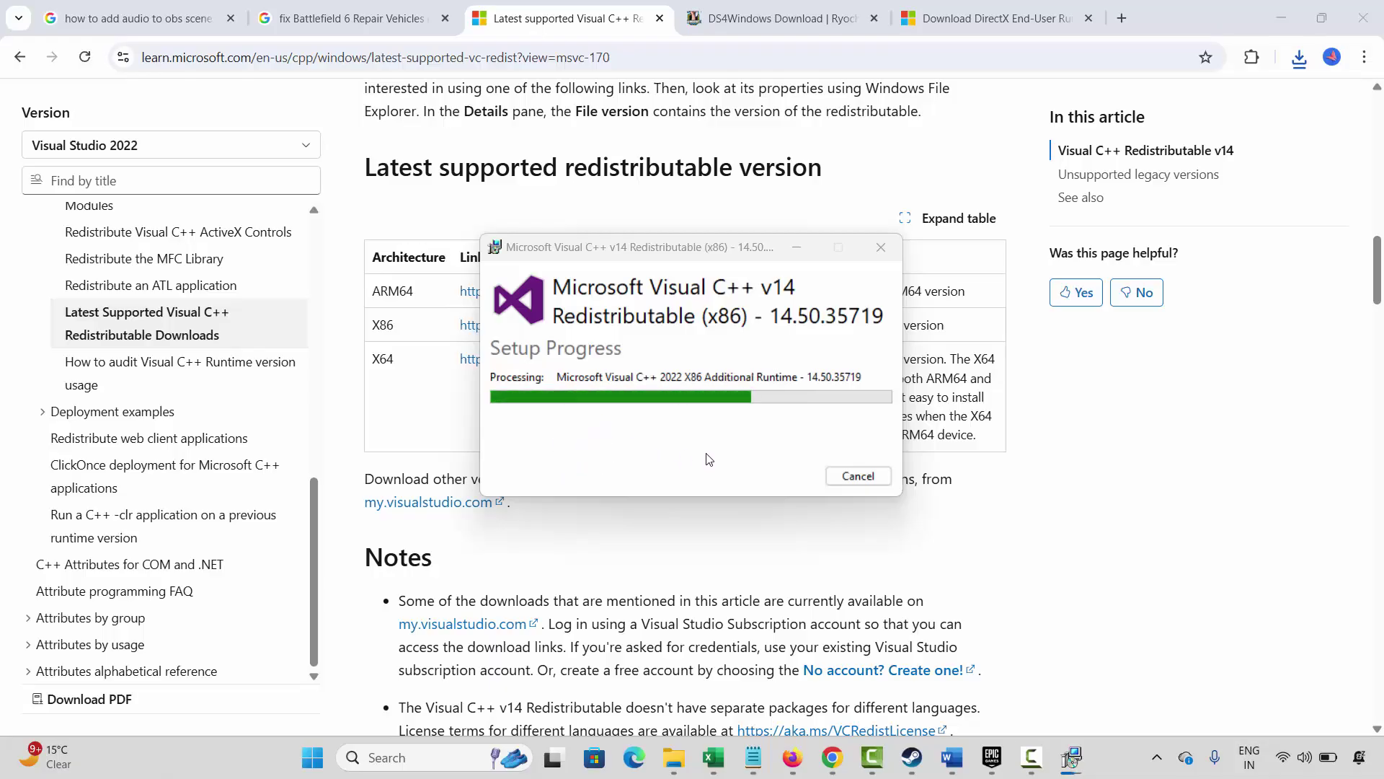
click(838, 476)
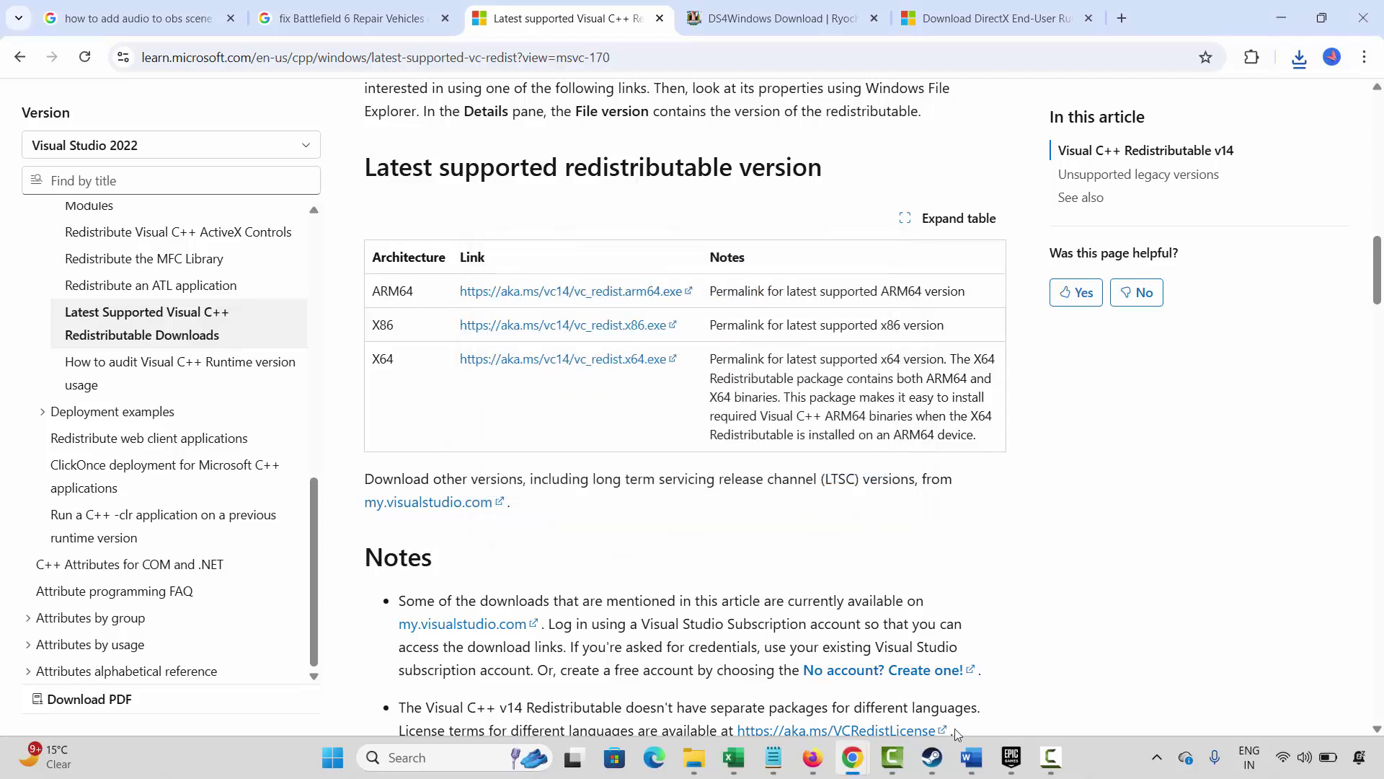
Return to the Word document and highlight the Method 10: Disable In-Game Overlays heading.
click(972, 759)
click(1067, 667)
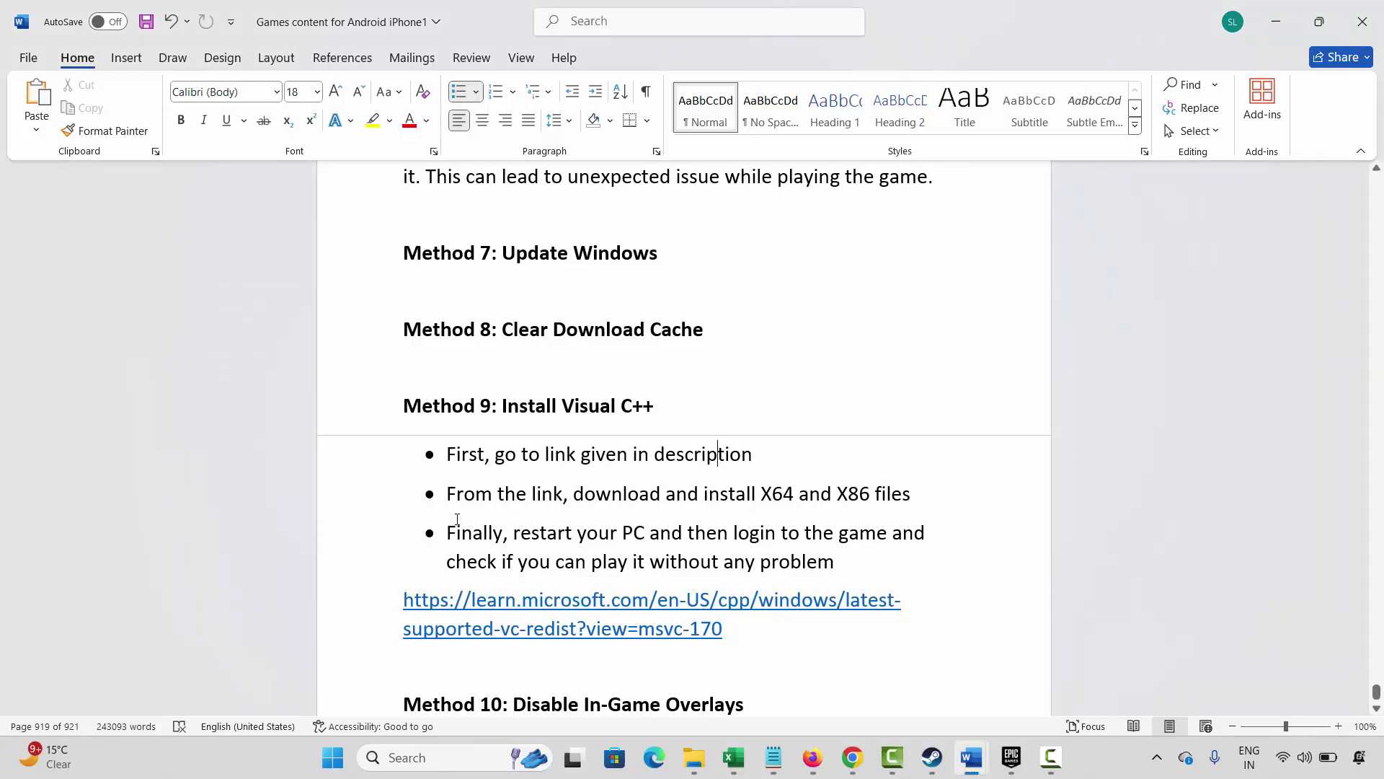
scroll(547, 546, down, 5)
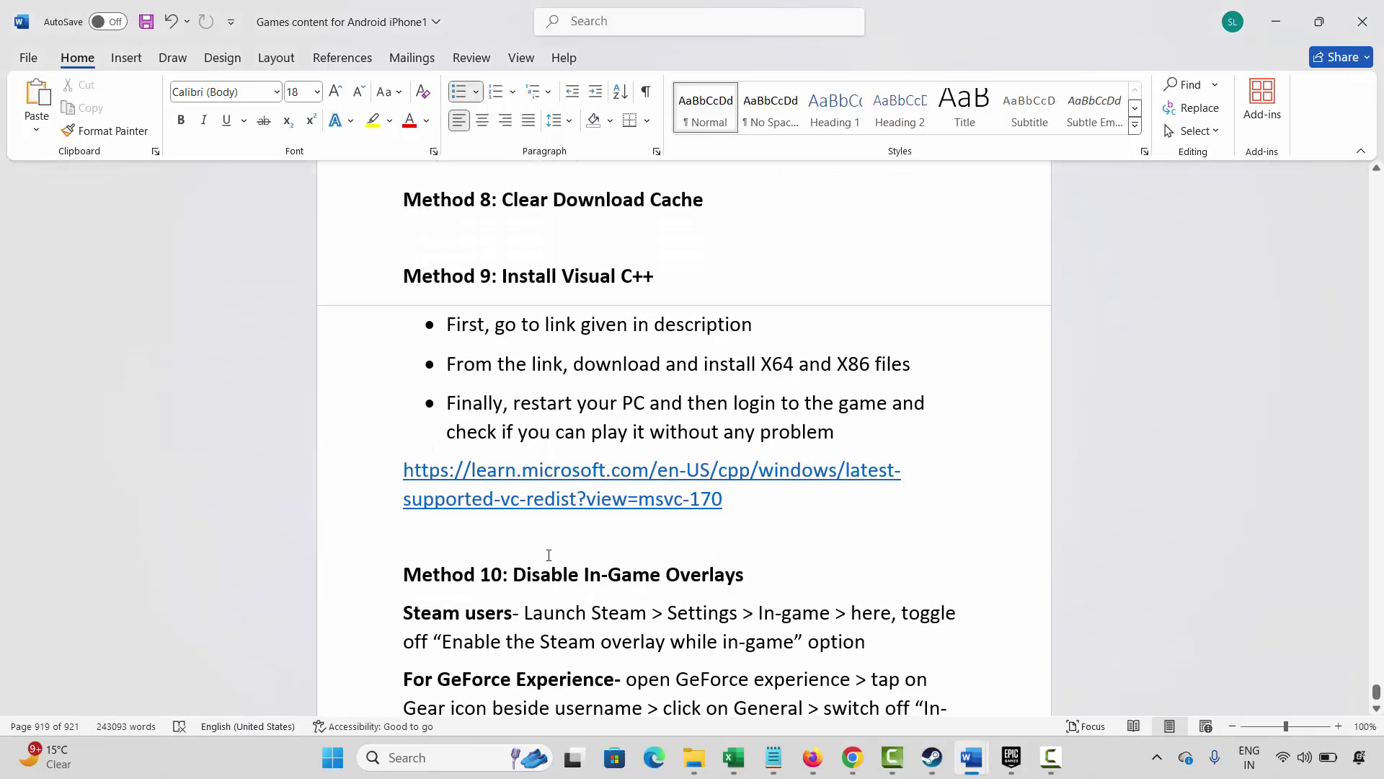
click(362, 508)
scroll(362, 507, down, 1)
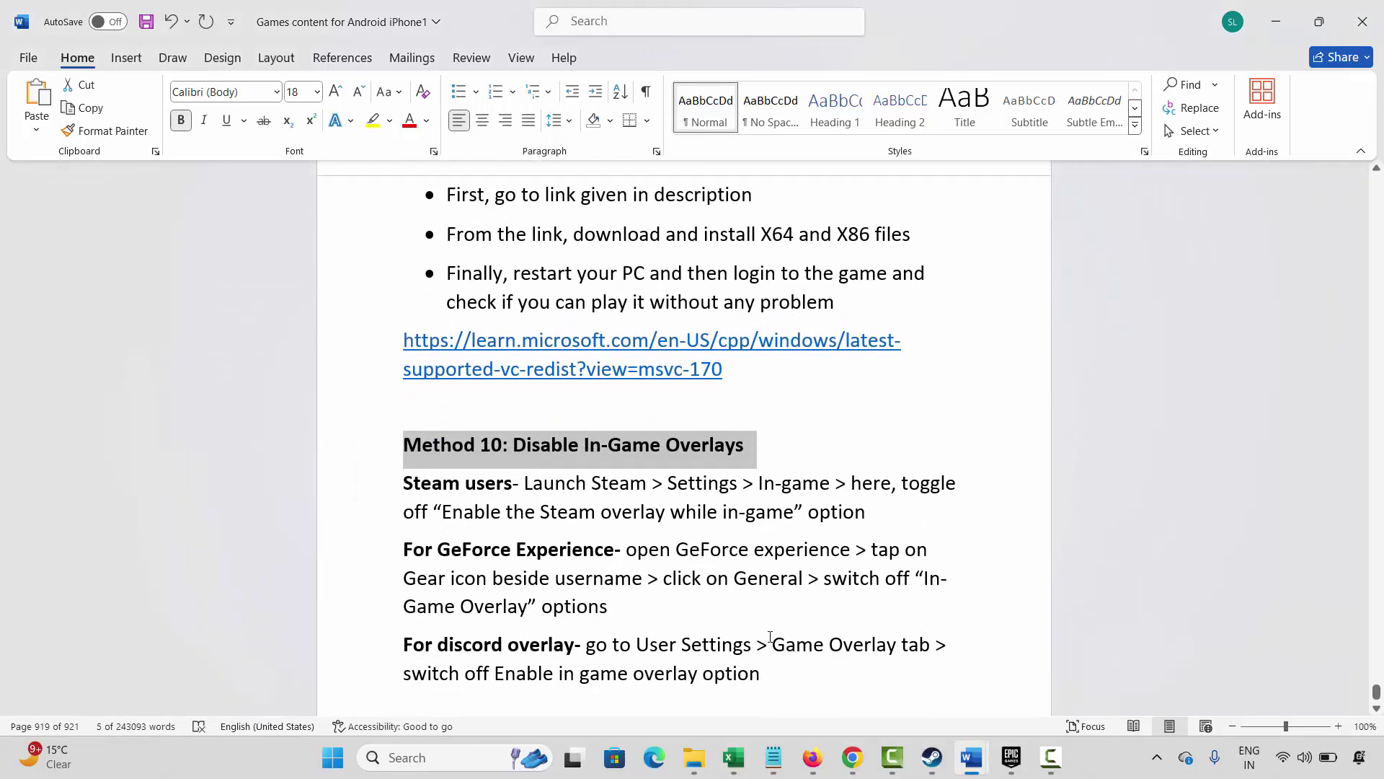
Switch to Steam, turn off Enable the Steam Overlay while in-game in the In Game settings, and close the settings.
click(933, 757)
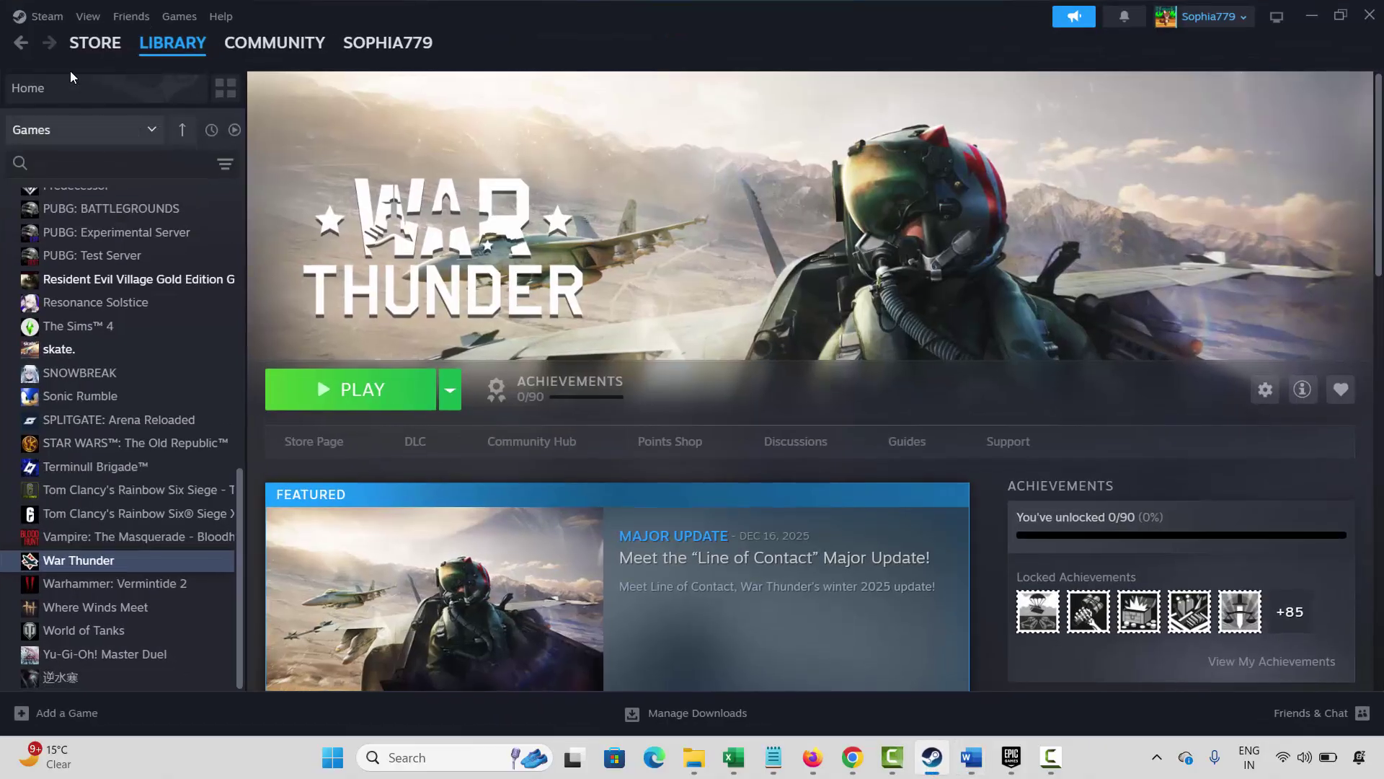
click(47, 15)
click(43, 196)
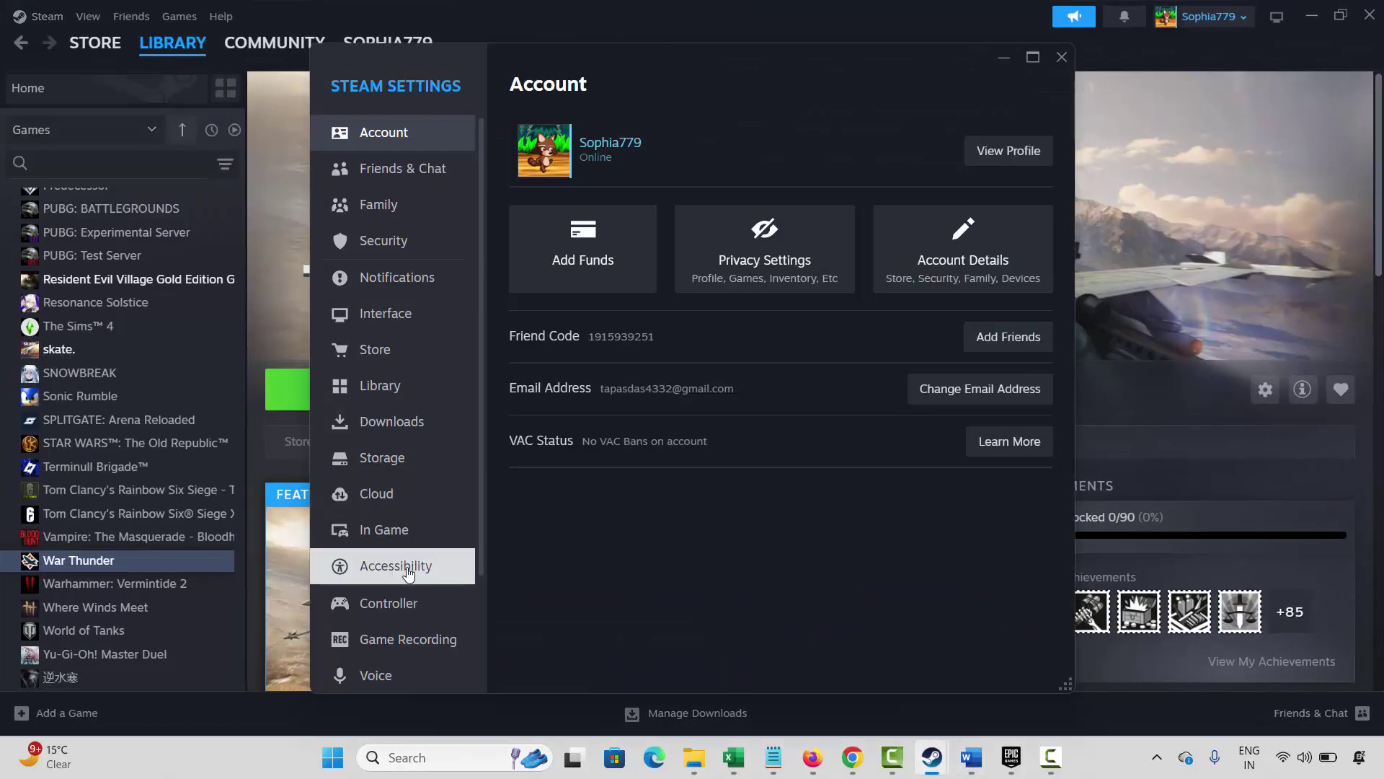
click(393, 534)
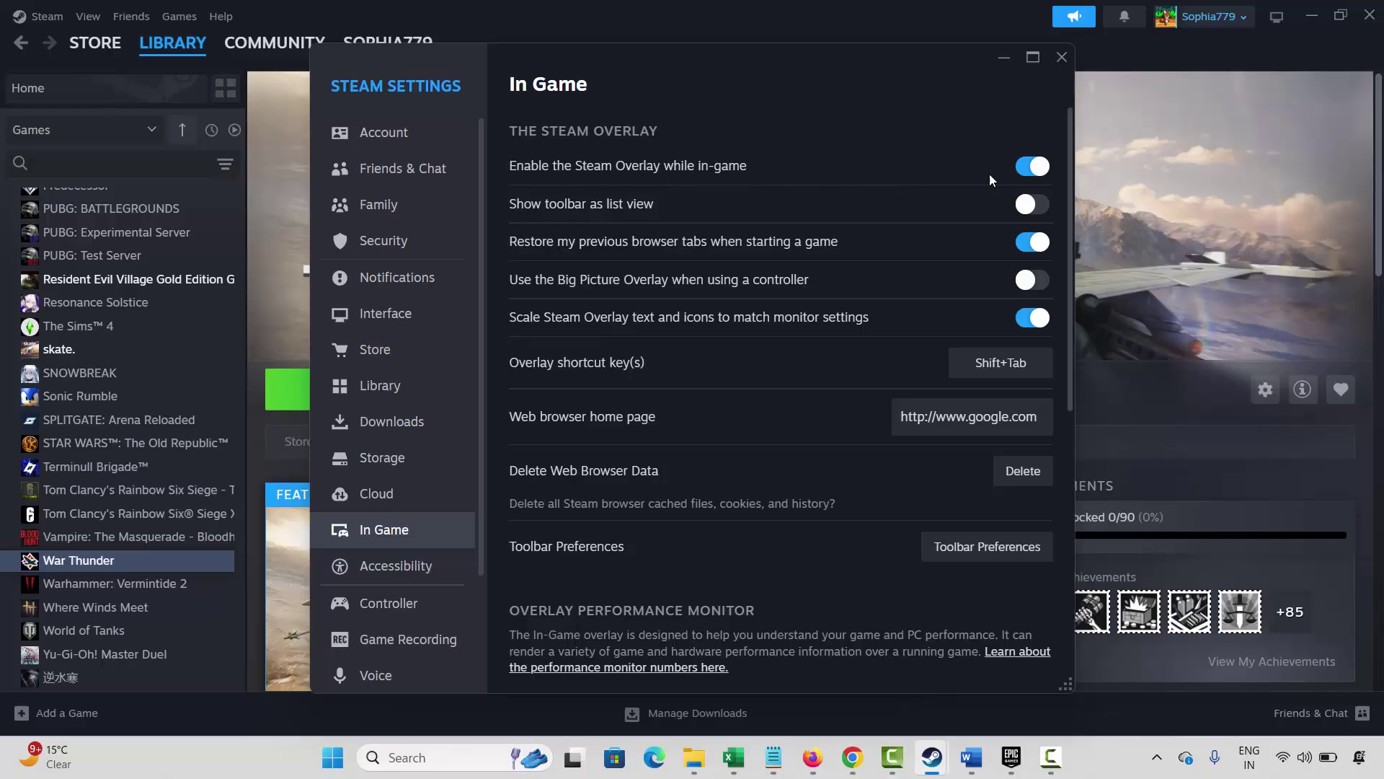
click(1024, 173)
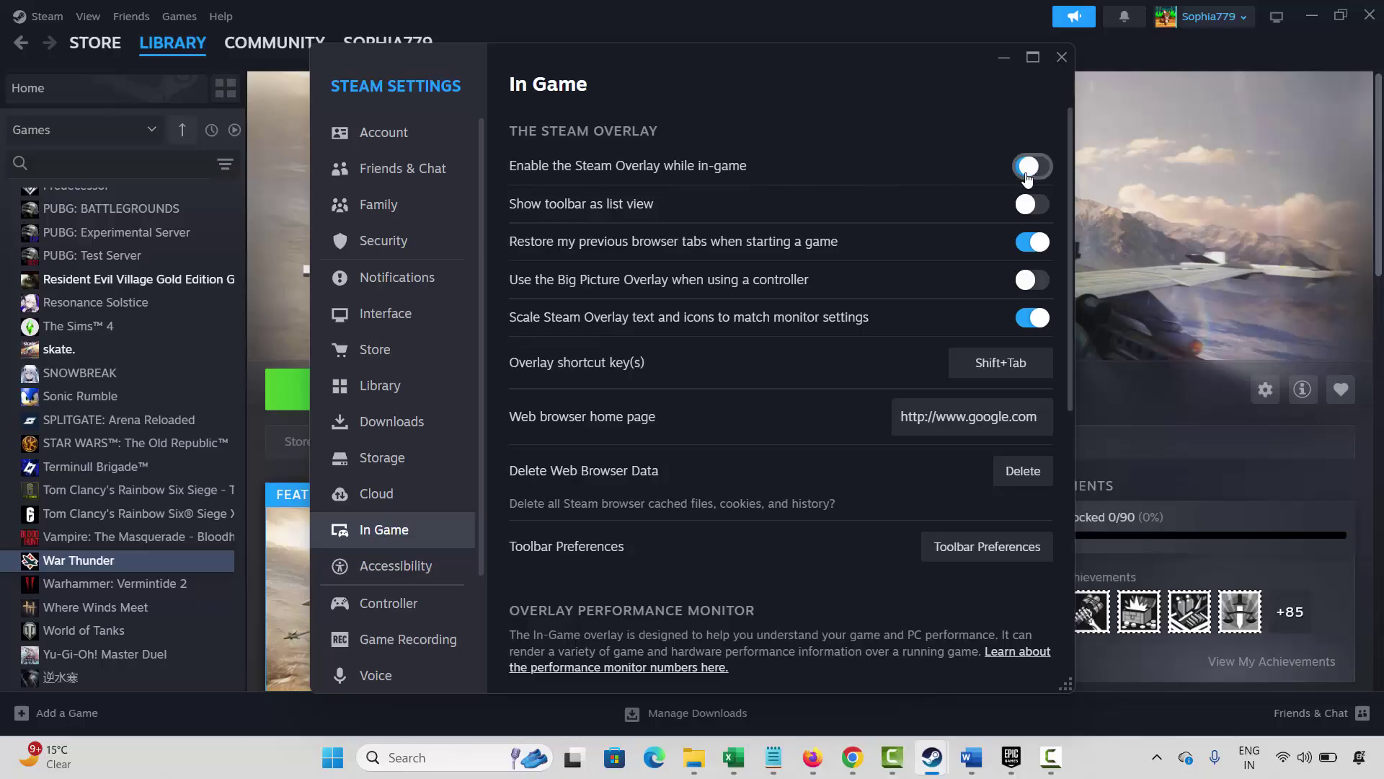
click(1062, 57)
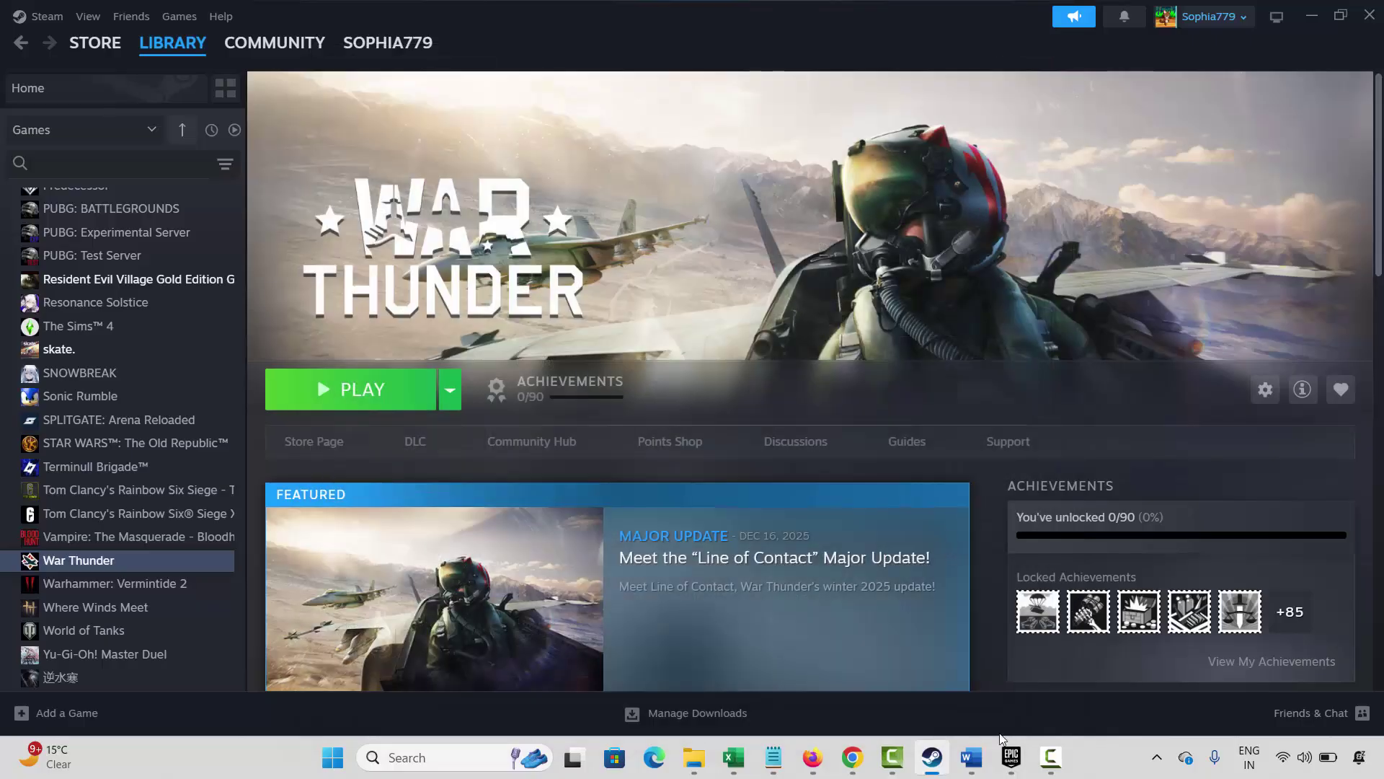
Back in the Word document, highlight the GeForce Experience and Discord overlay instructions under Method 10, then clear the selection.
click(936, 770)
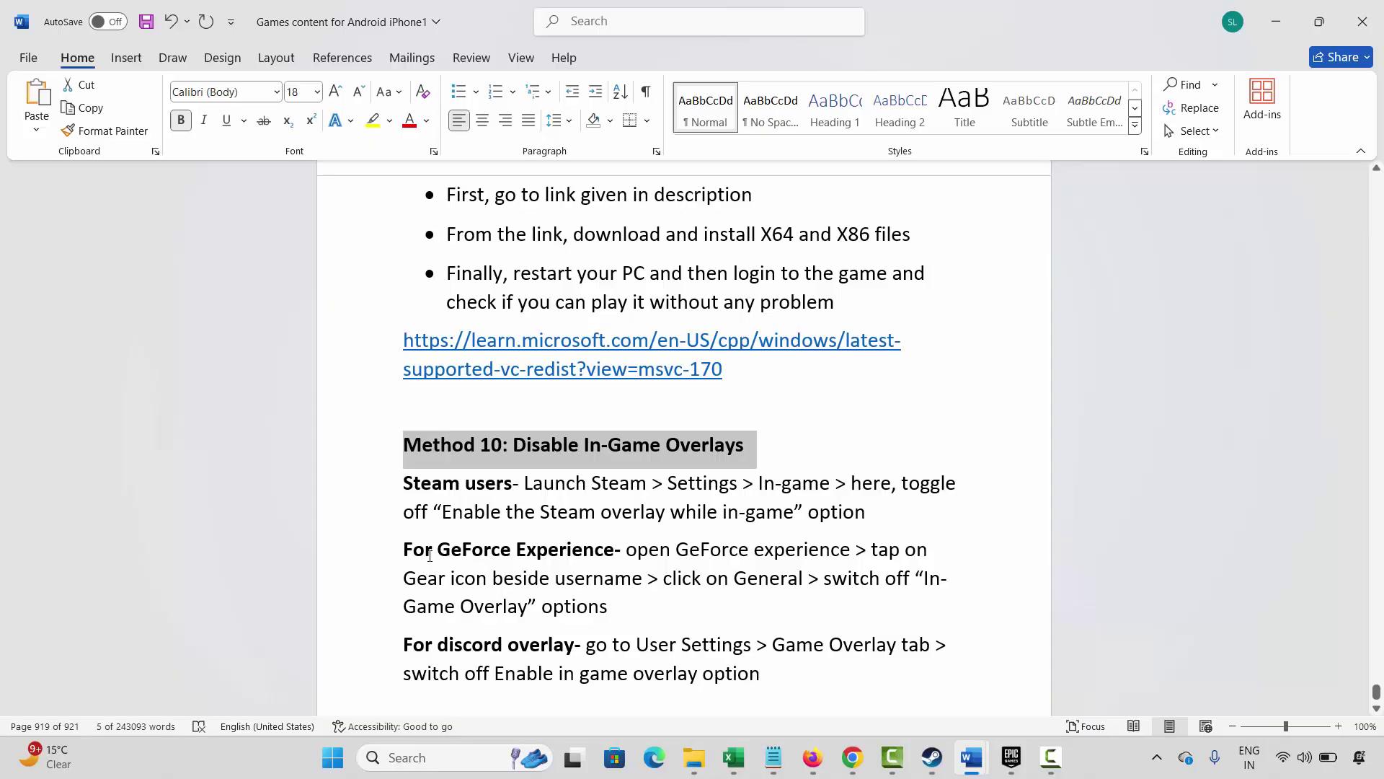
drag(413, 552, 615, 551)
click(588, 576)
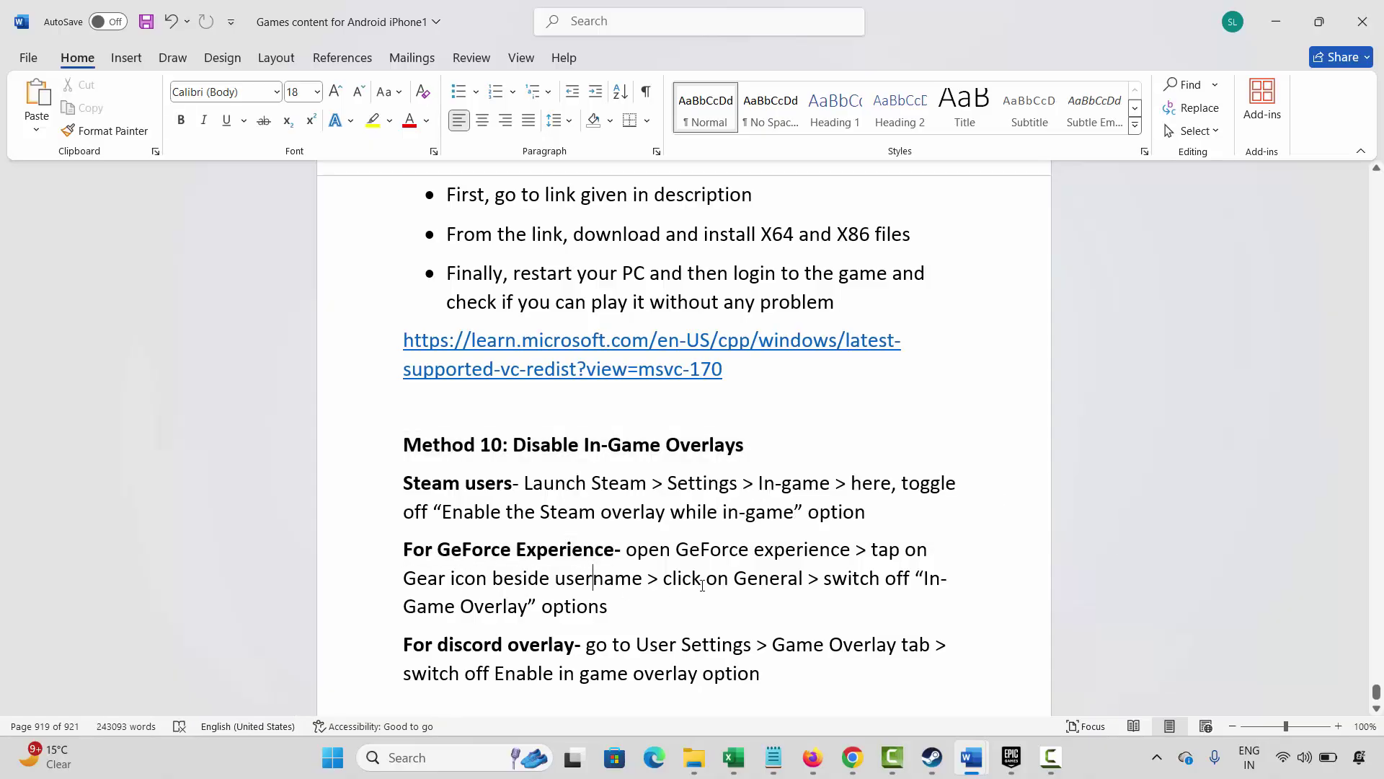
drag(702, 581, 807, 582)
click(524, 582)
drag(429, 614, 575, 646)
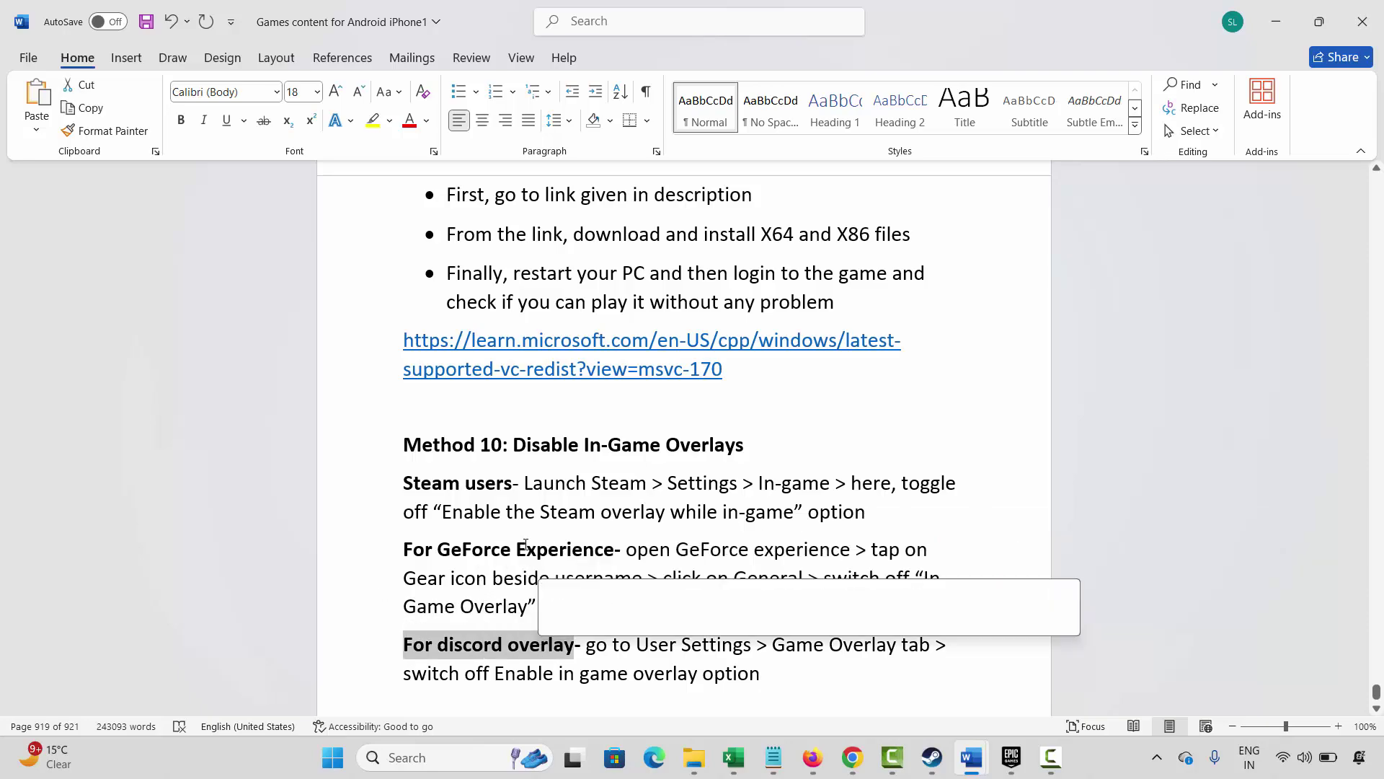
click(505, 555)
Highlight the Method 11: Install DirectX heading in the document, then clear the selection.
scroll(506, 565, down, 1)
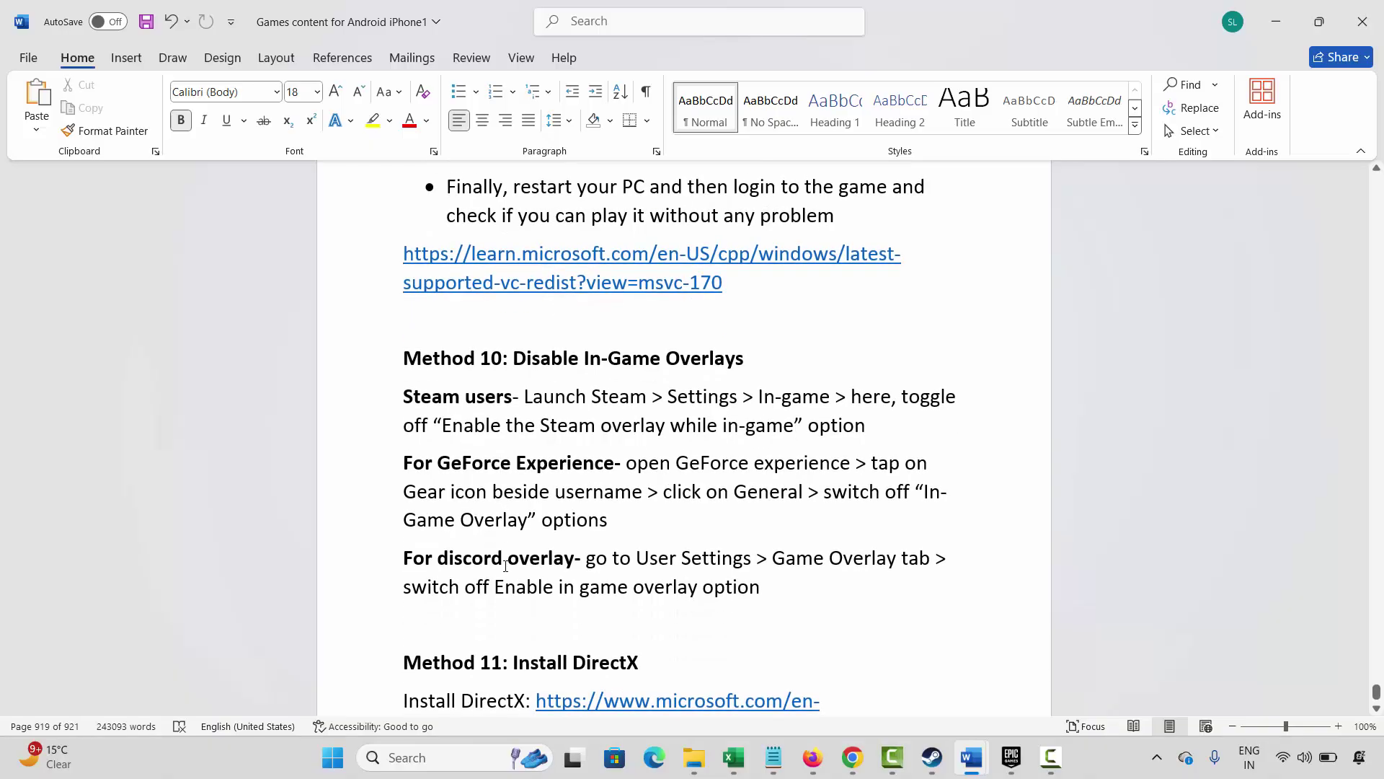
scroll(506, 565, down, 2)
click(375, 537)
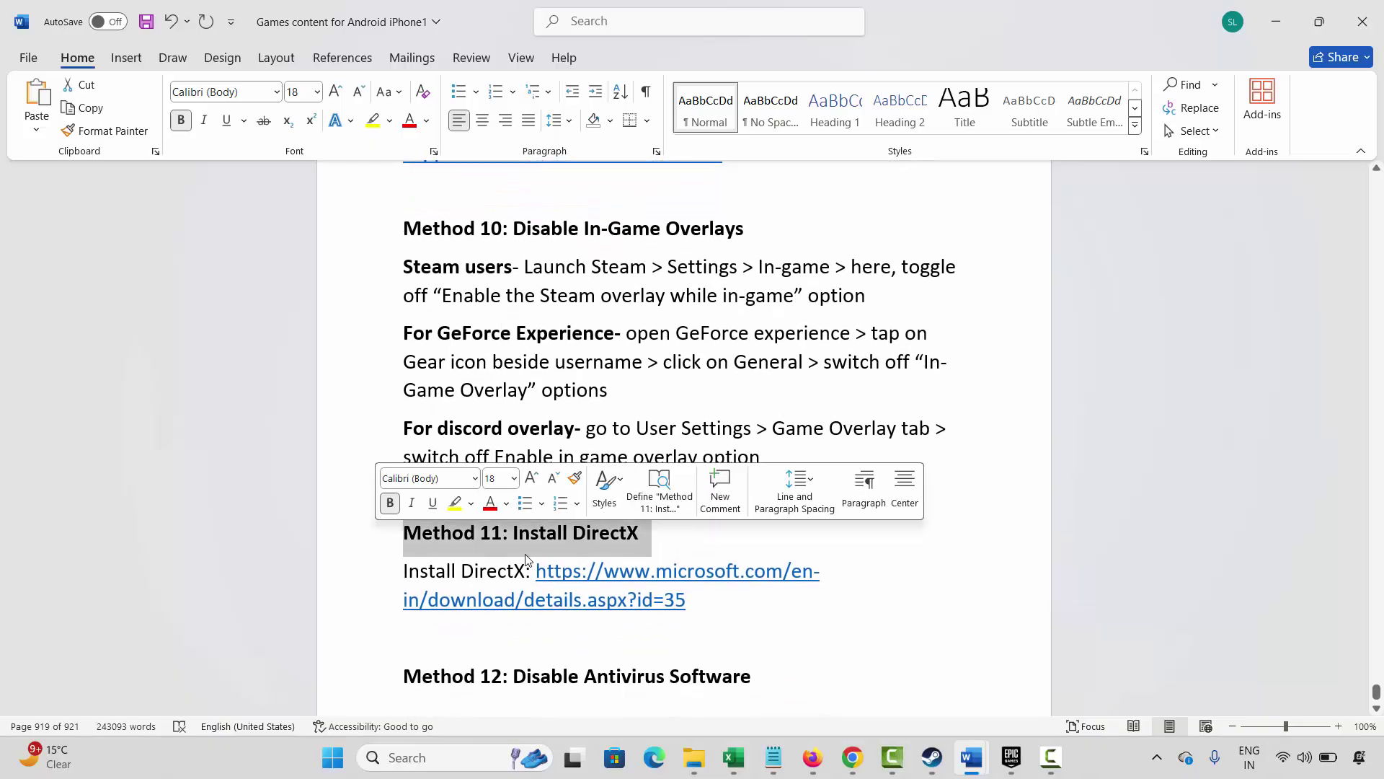
click(526, 535)
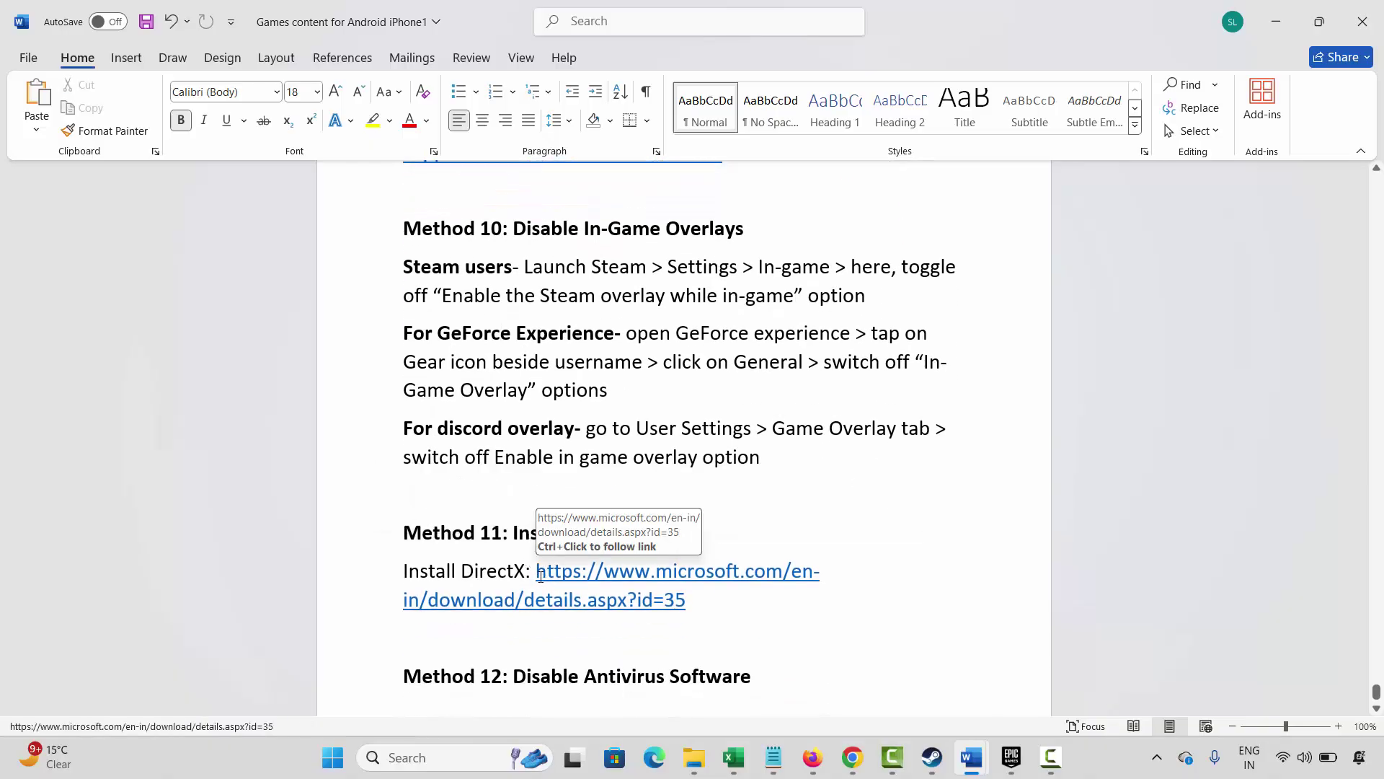
Copy the DirectX link under Method 11, open the page in Chrome, and download the DirectX End-User Runtime Web Installer.
drag(547, 568, 659, 602)
right_click(609, 592)
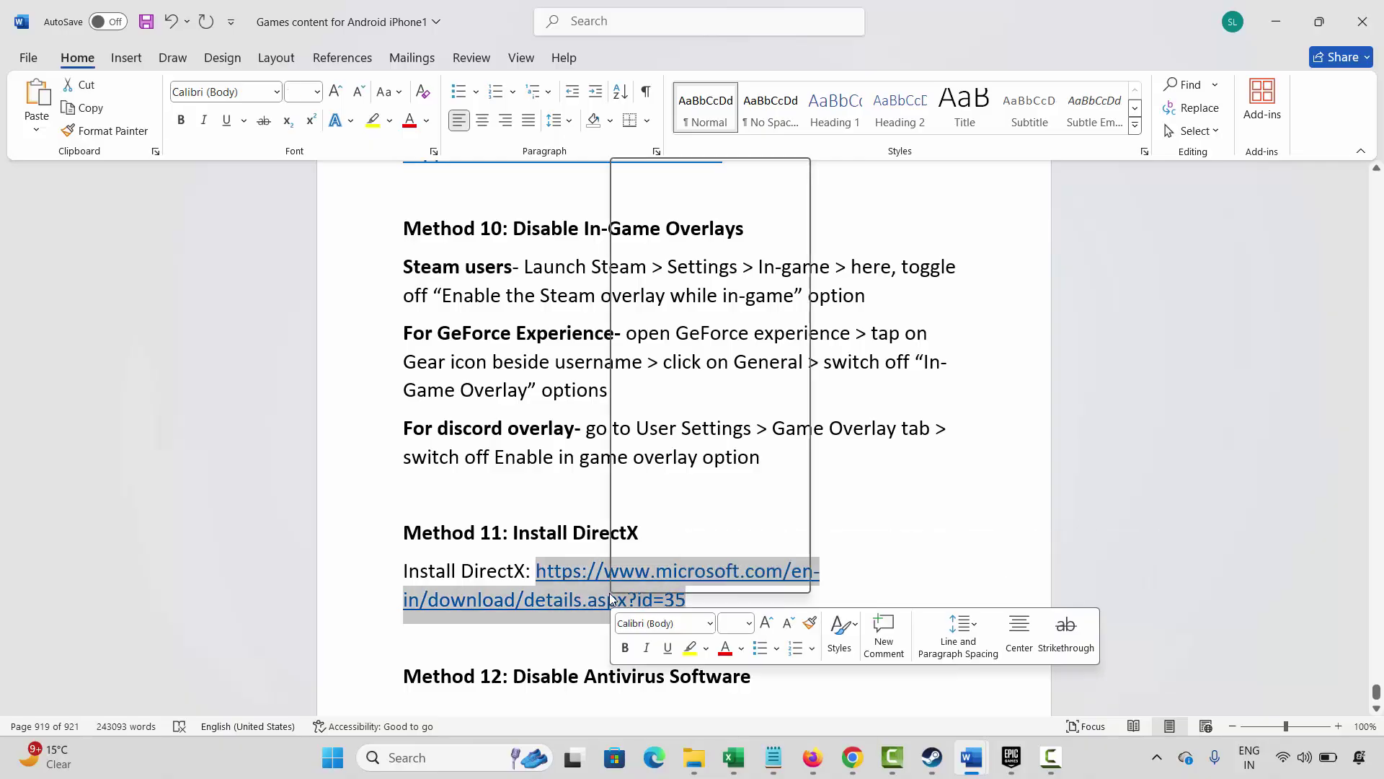
click(677, 226)
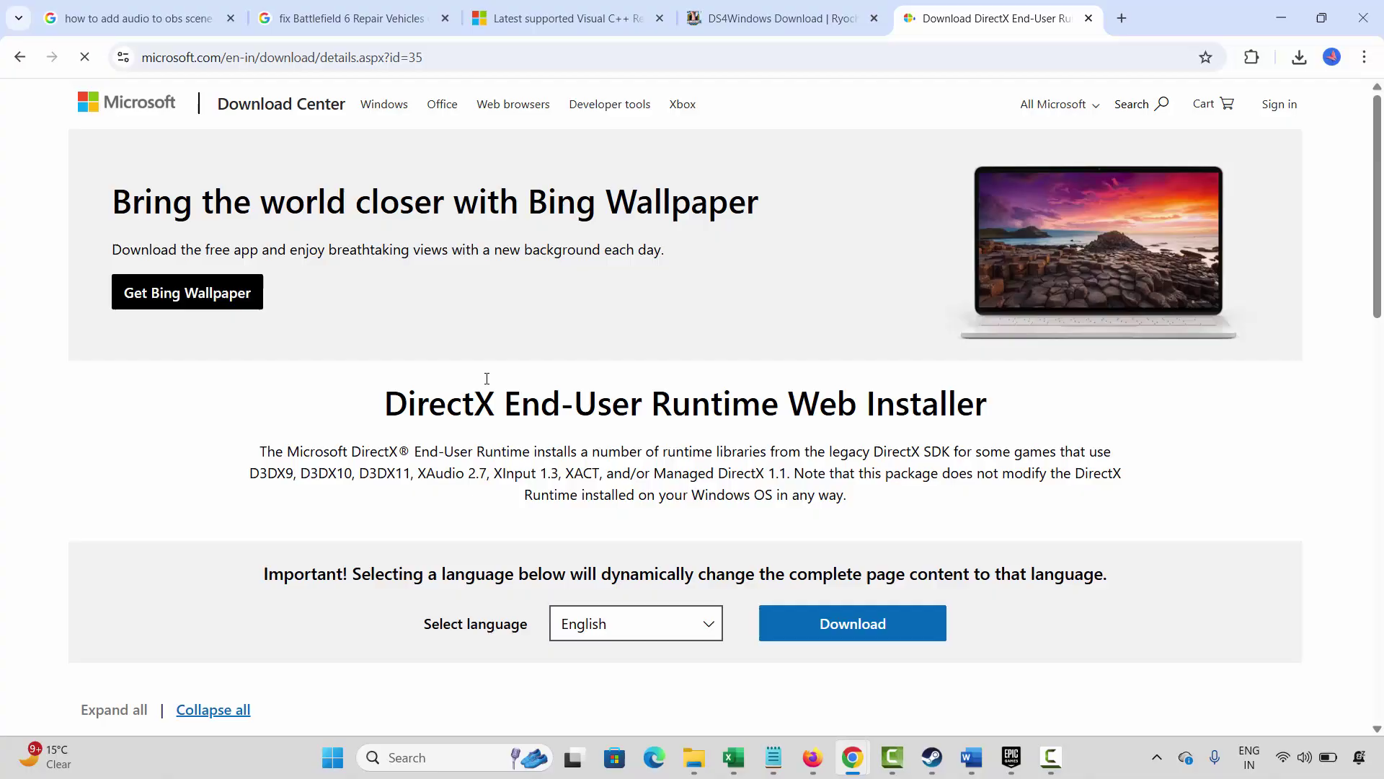
scroll(485, 390, down, 4)
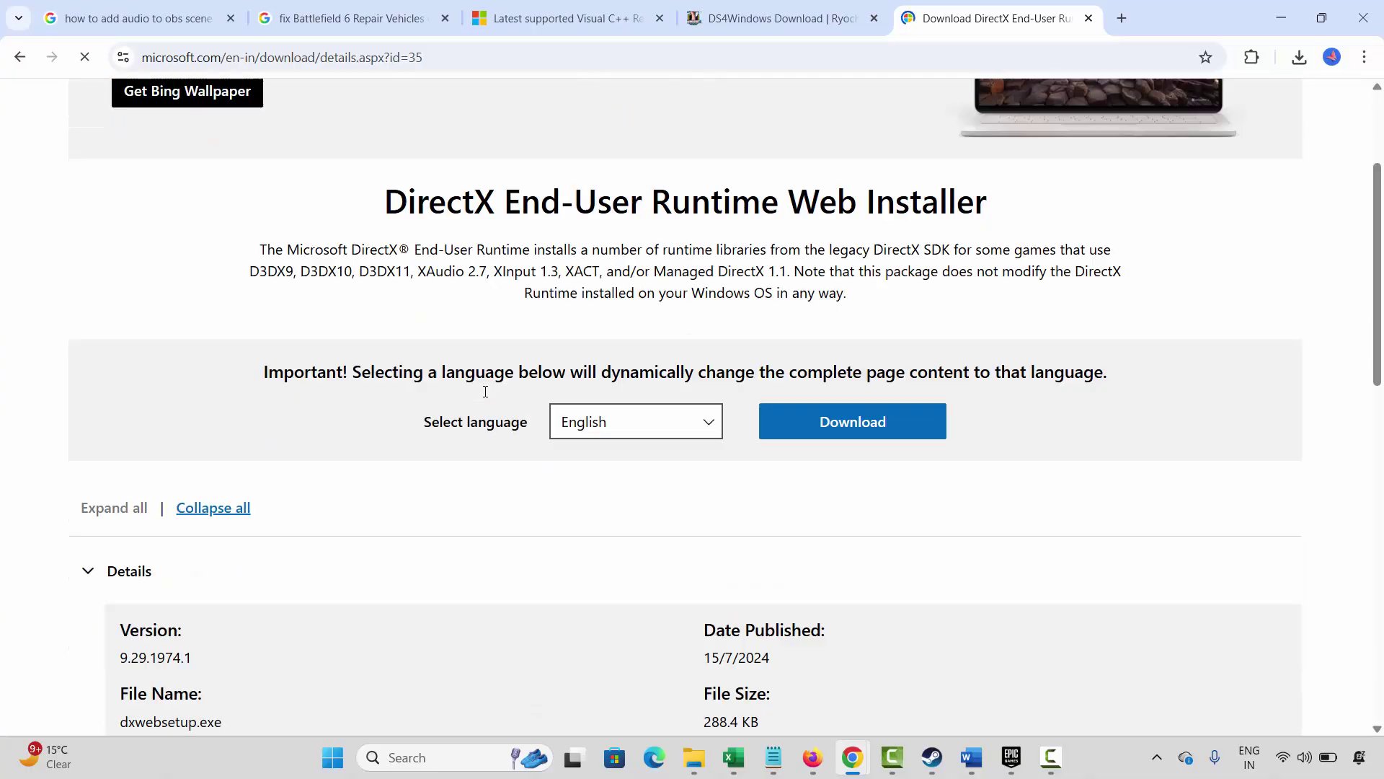
click(854, 361)
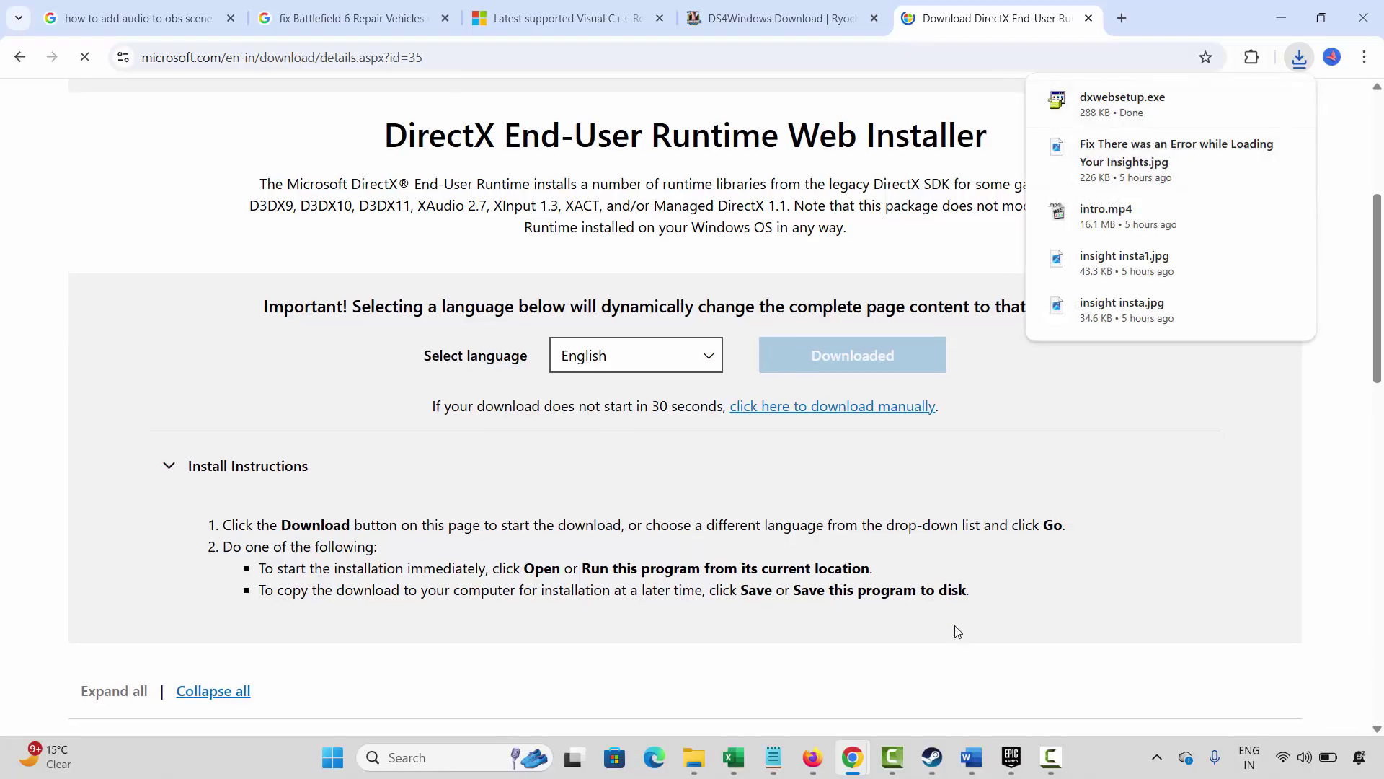
Return to the Word document and highlight the Method 12: Disable Antivirus Software heading, then clear the selection.
mouse_move(971, 757)
click(1029, 676)
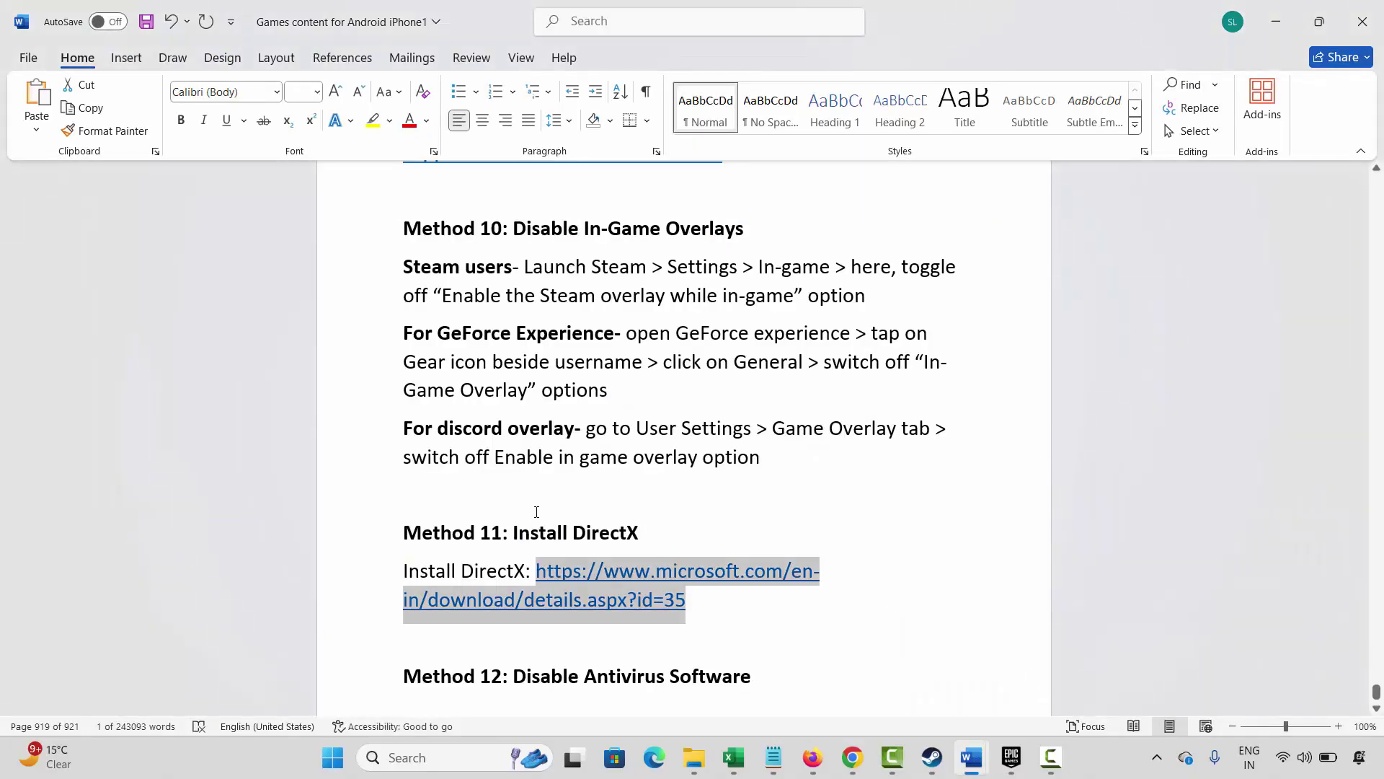
scroll(536, 511, down, 1)
click(339, 663)
click(516, 674)
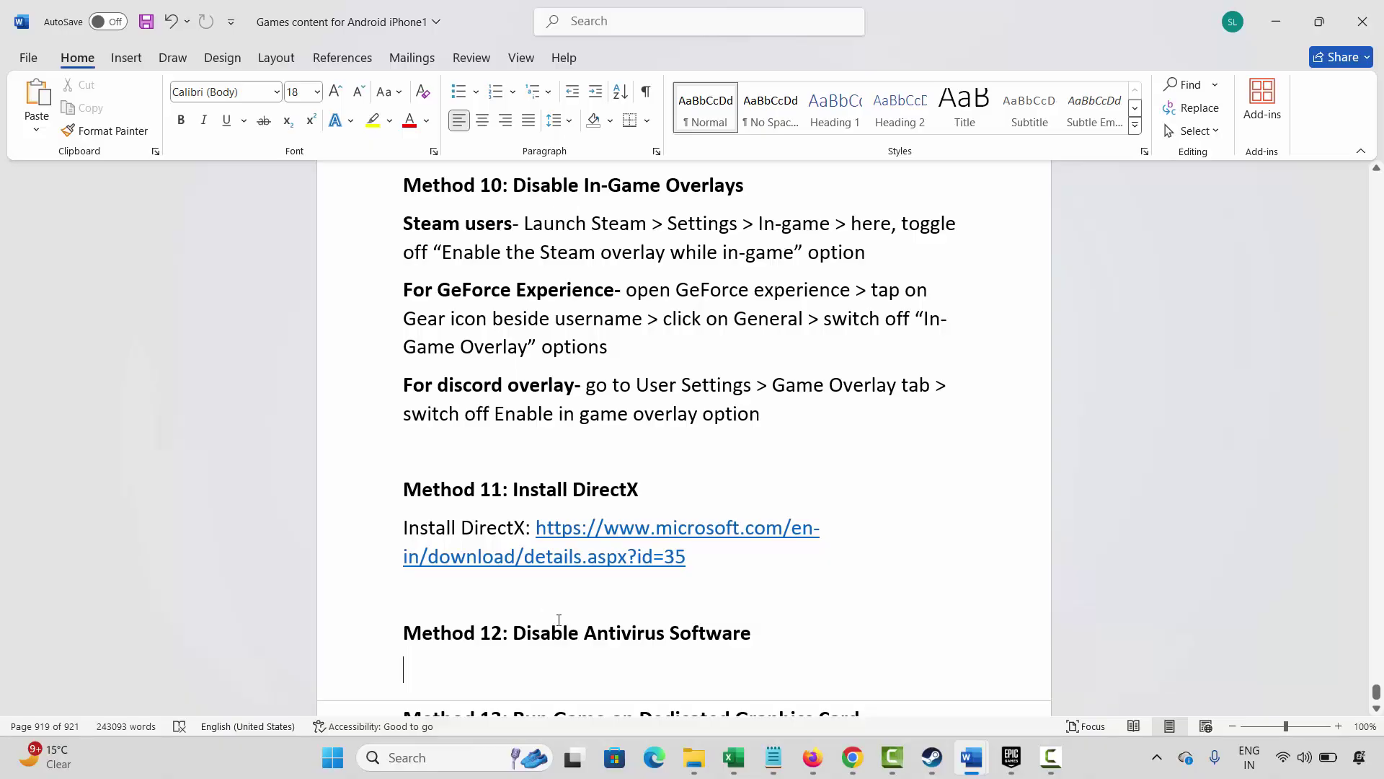
Bring Method 13: Run Game on Dedicated Graphics Card into view and open the Windows Graphics settings.
scroll(555, 622, down, 2)
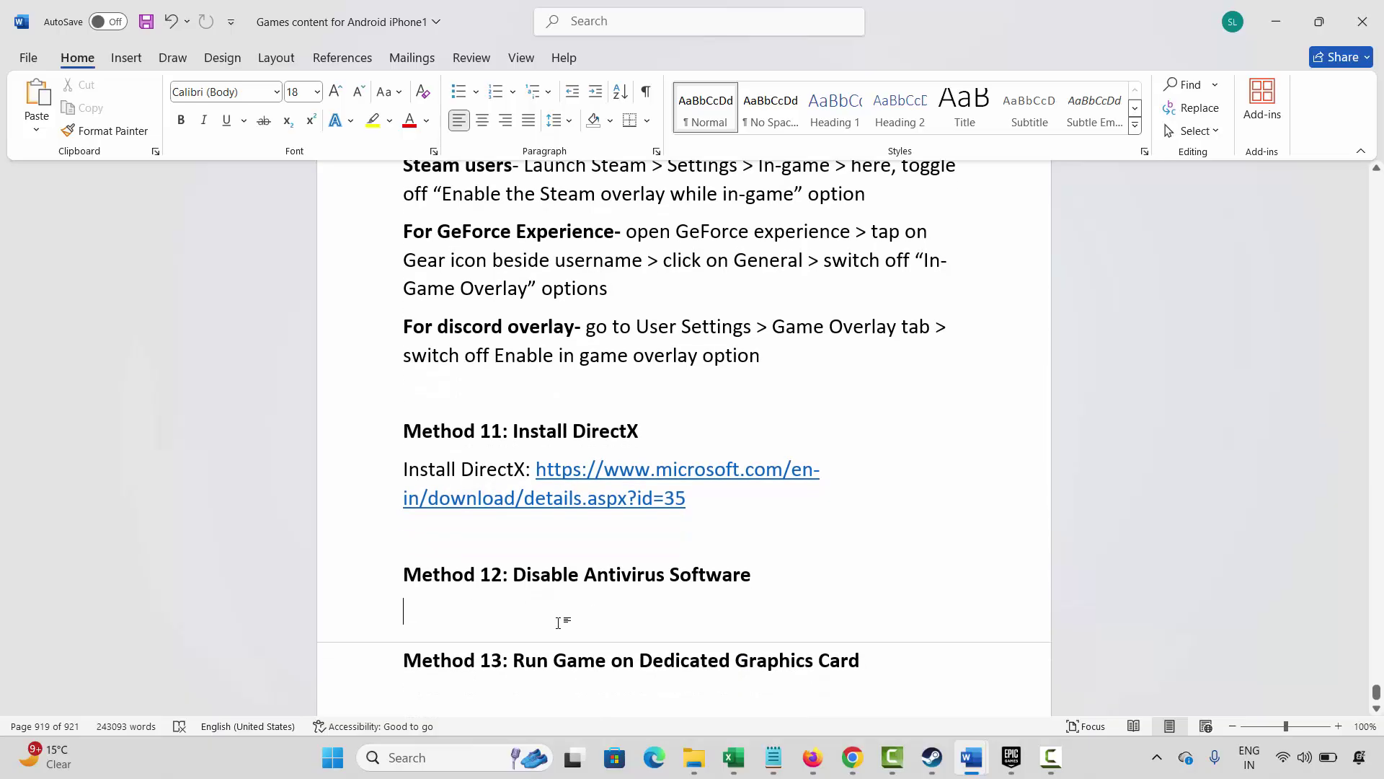
scroll(533, 628, up, 1)
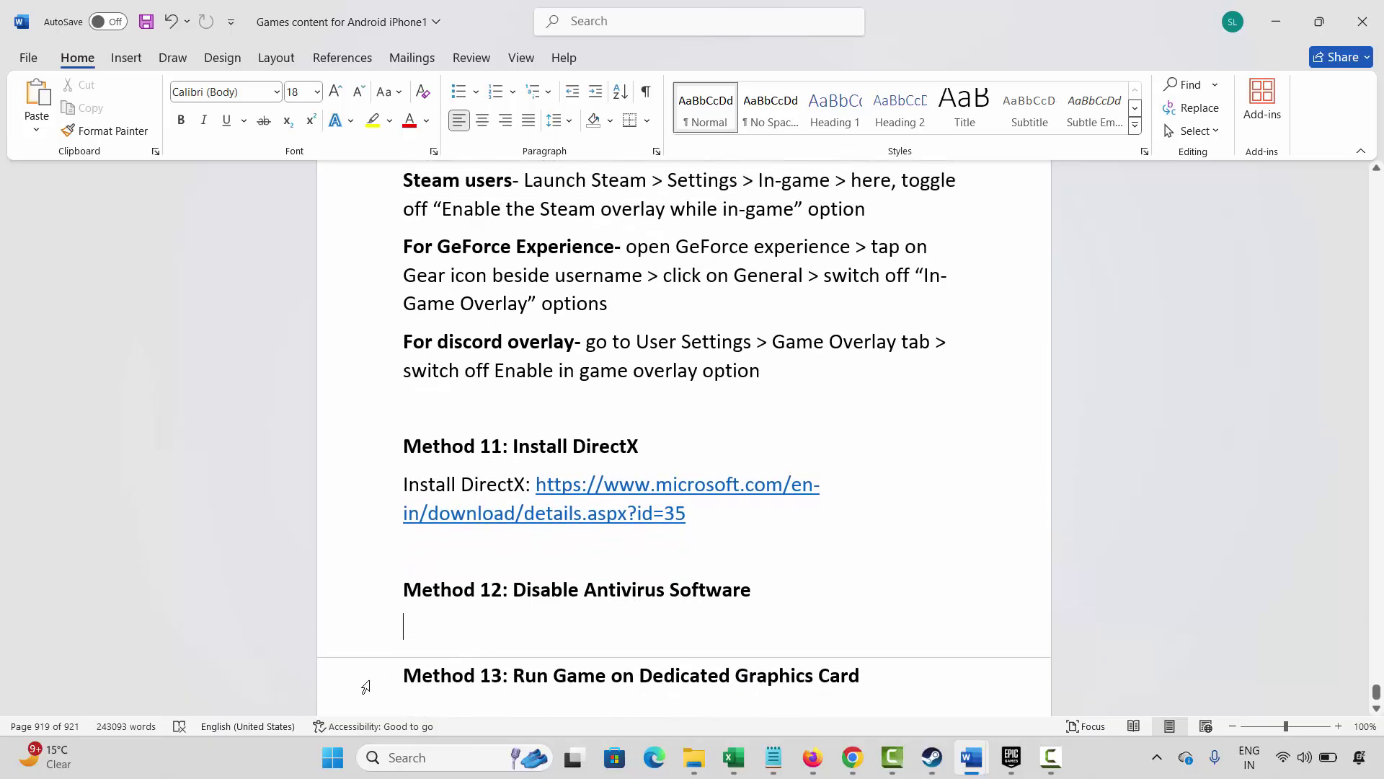
click(427, 755)
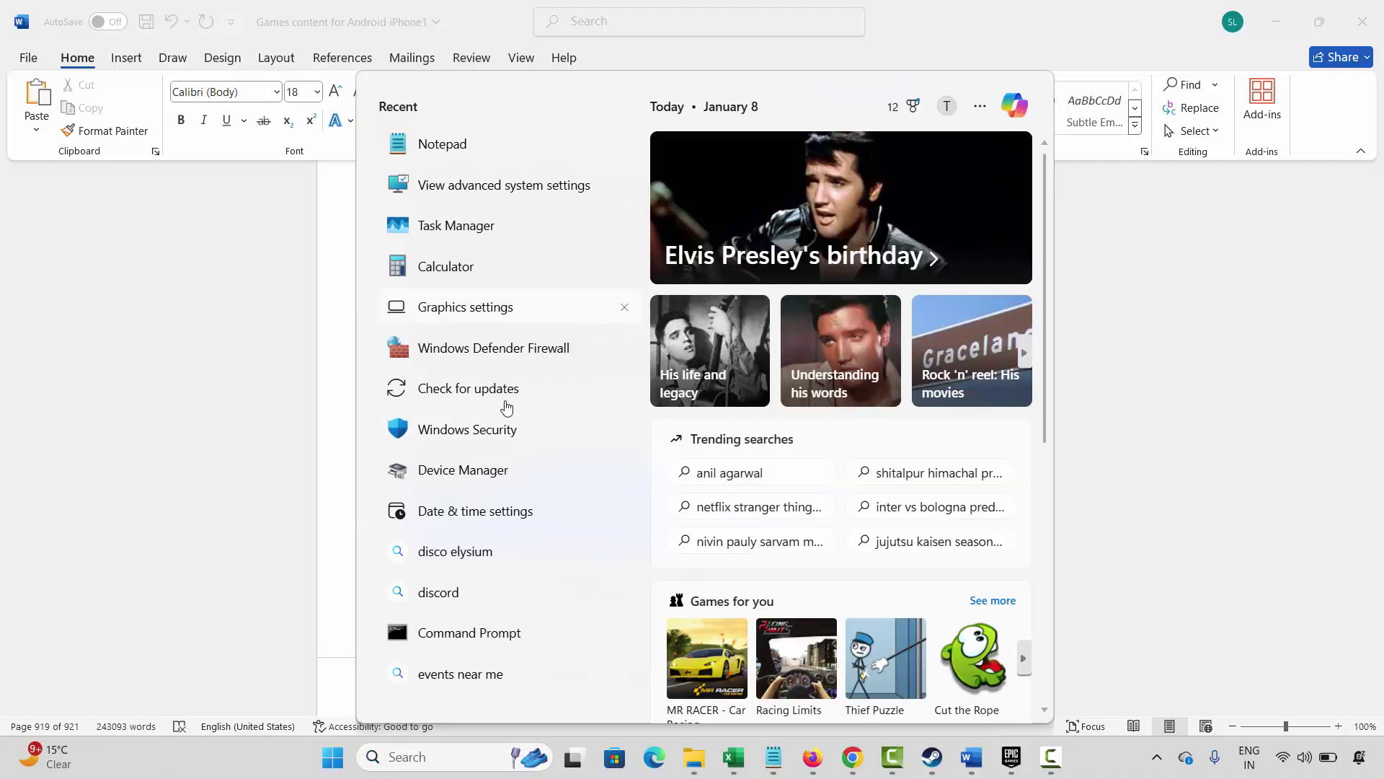
click(467, 496)
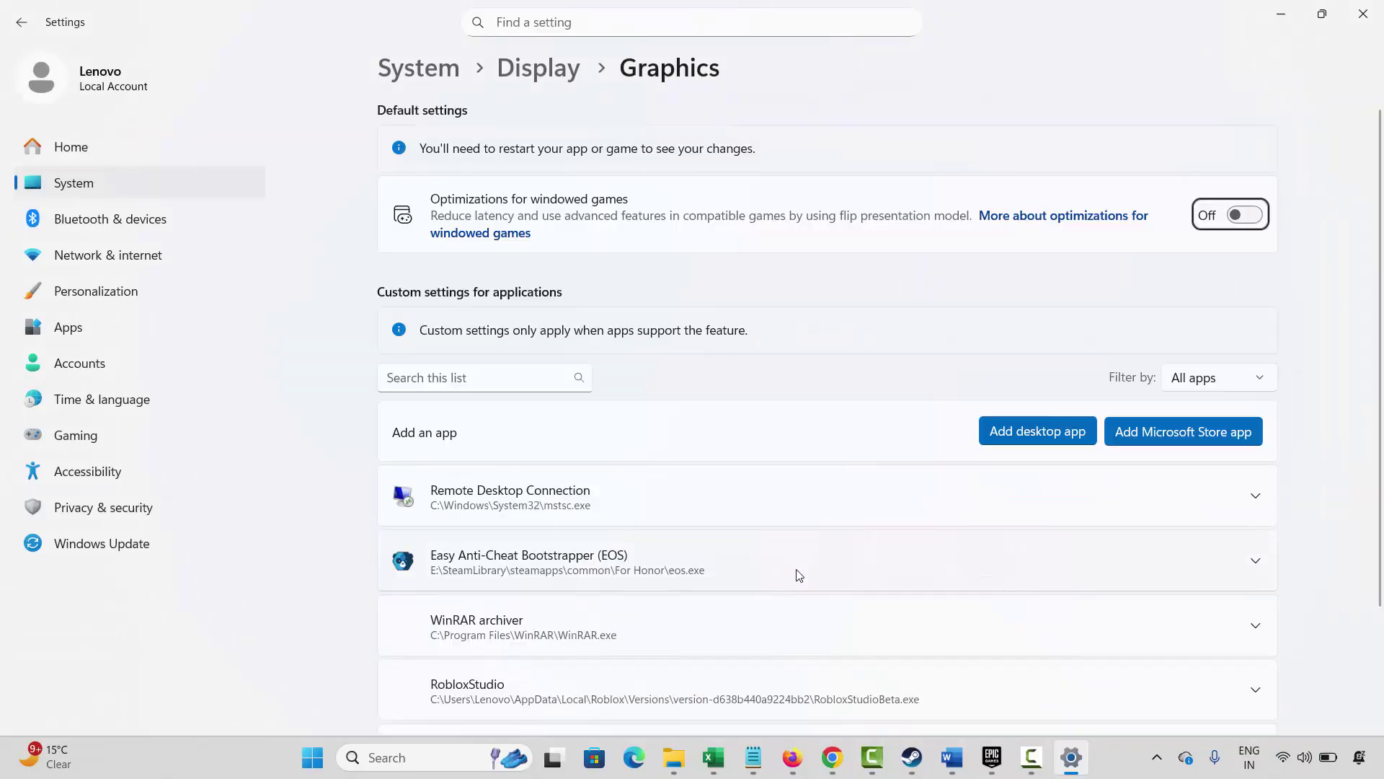
Open the file picker for adding a desktop app to the custom graphics settings, then cancel it.
scroll(807, 577, down, 10)
scroll(819, 580, up, 10)
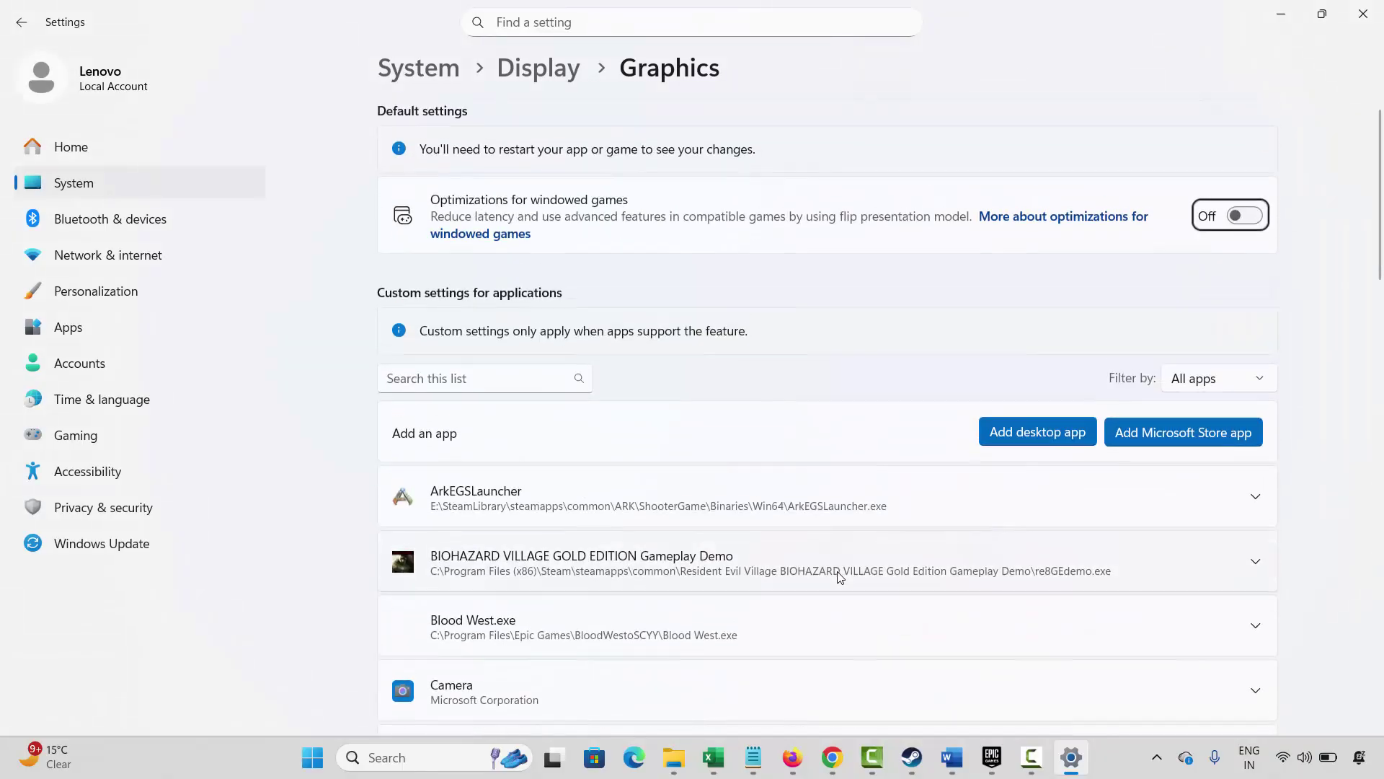
click(1024, 442)
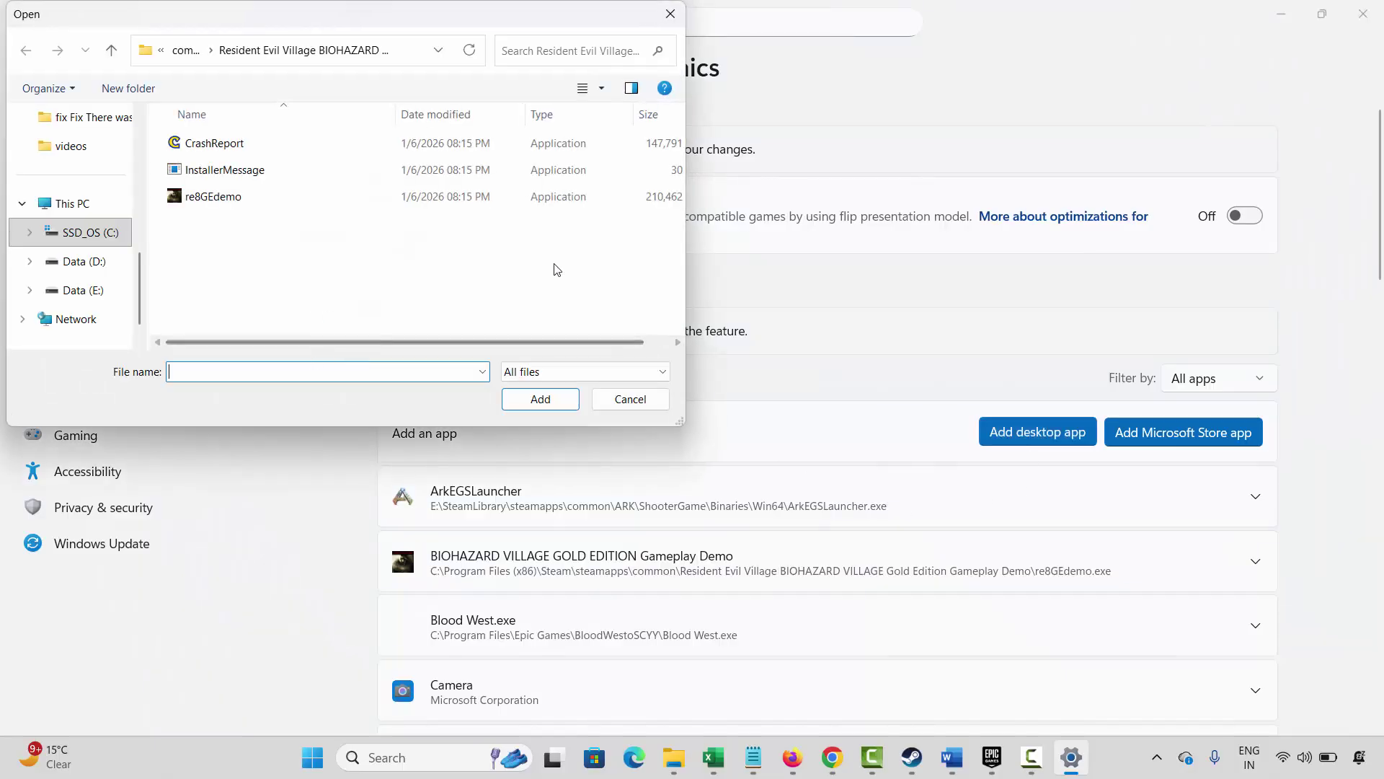
click(613, 407)
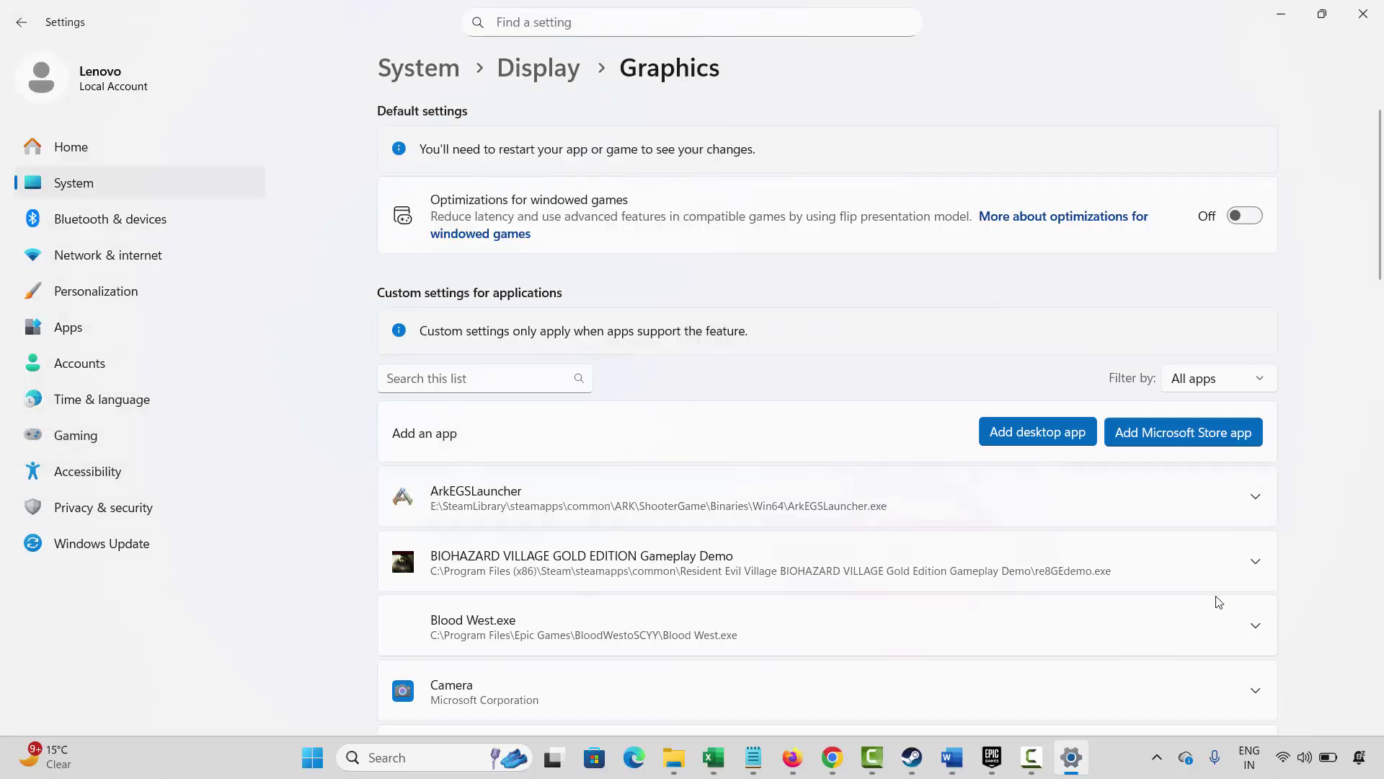
Set the GPU preference for skate.™ to High Performance (Intel(R) UHD Graphics) and close the Settings window.
scroll(1128, 621, down, 10)
scroll(1132, 627, down, 4)
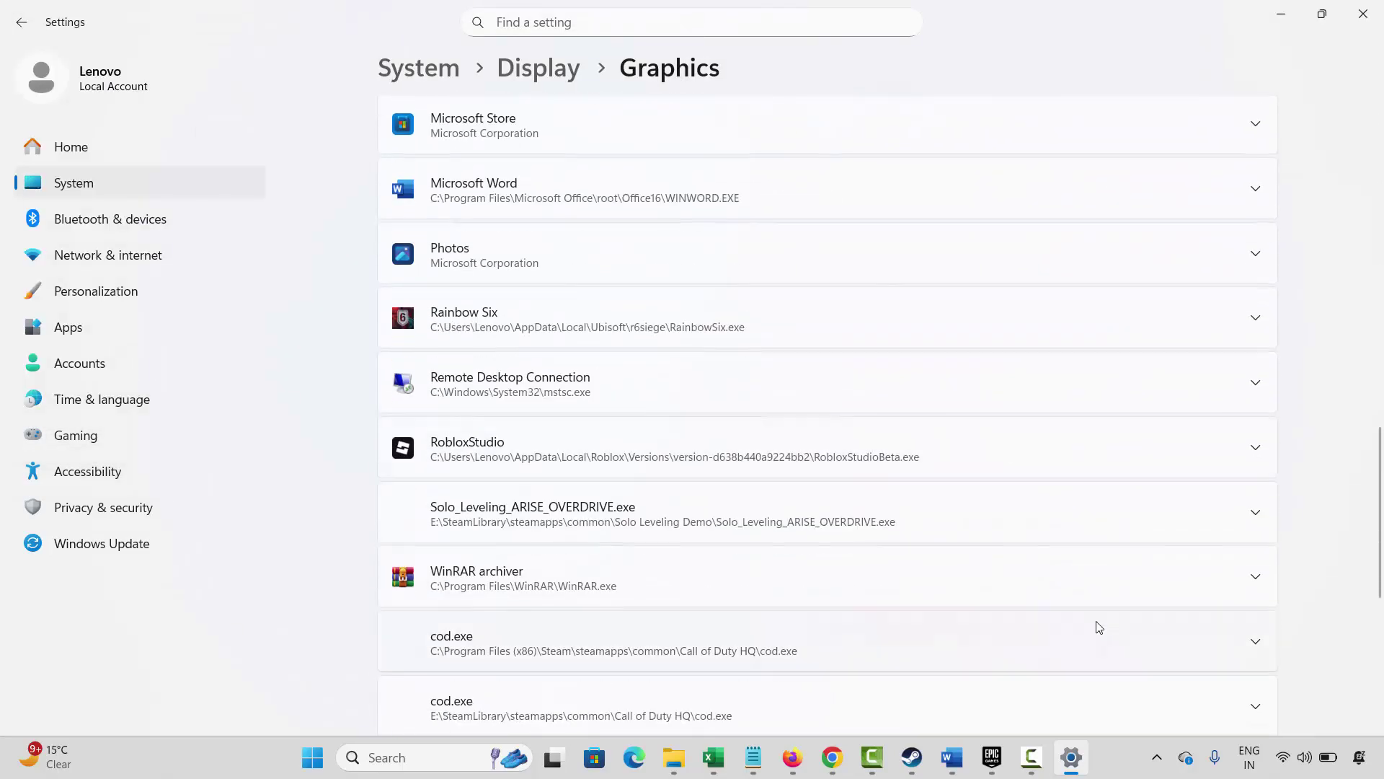
scroll(1107, 617, down, 3)
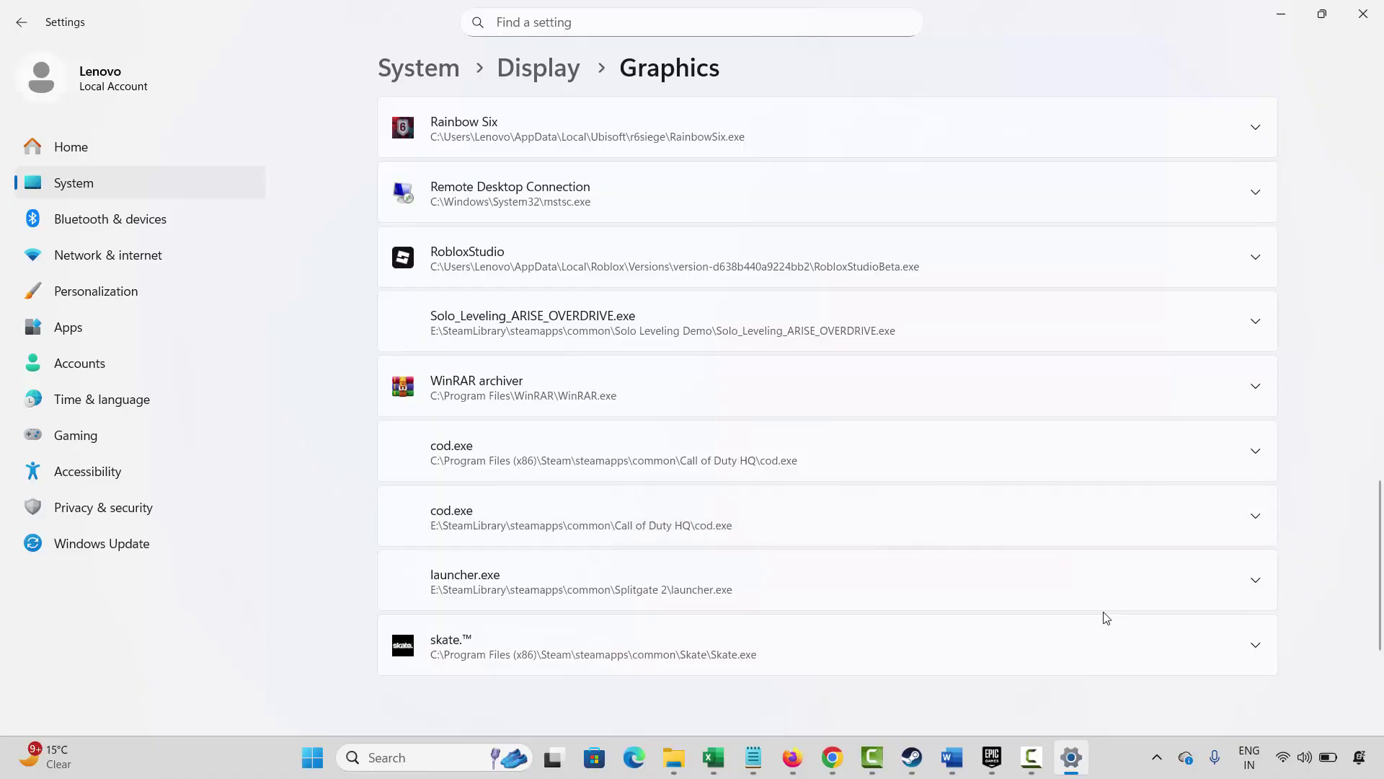
scroll(1106, 618, down, 2)
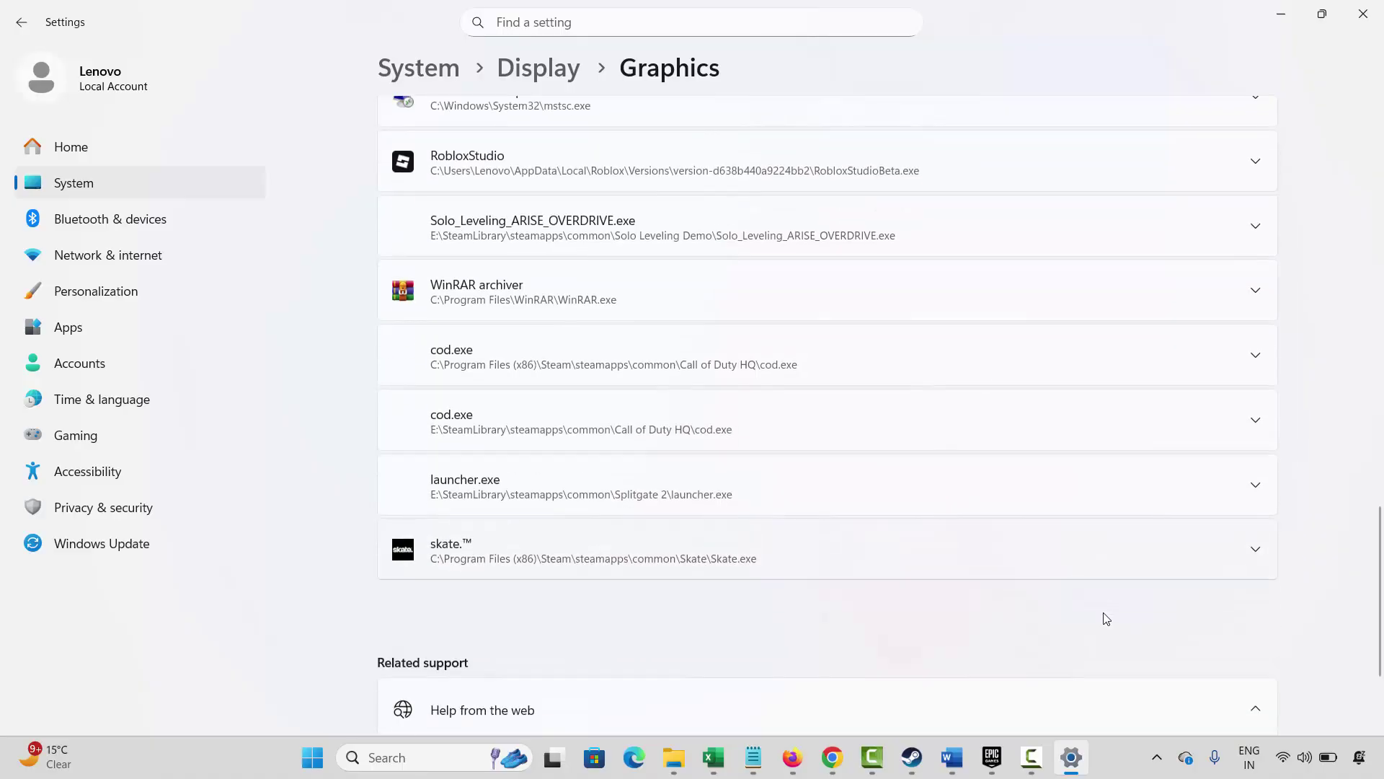
click(1255, 555)
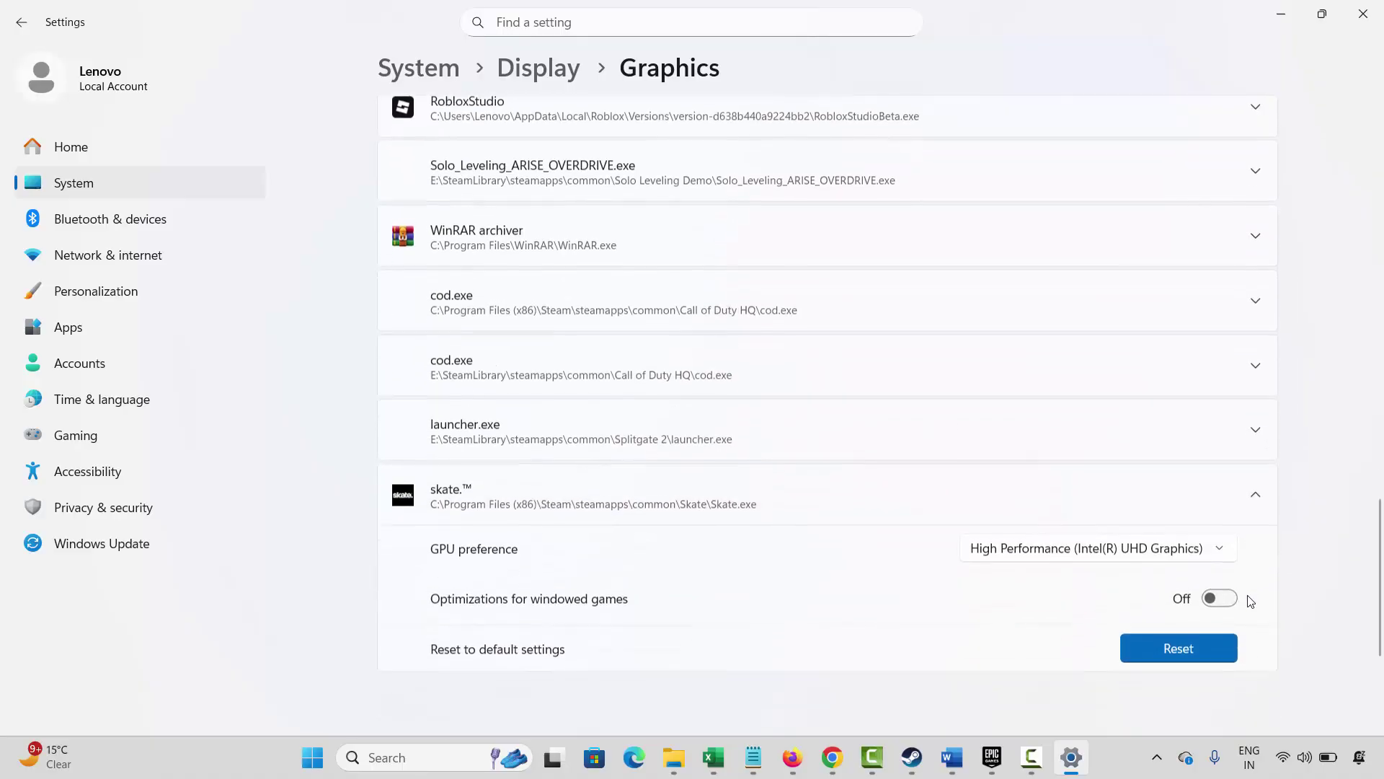
click(1054, 556)
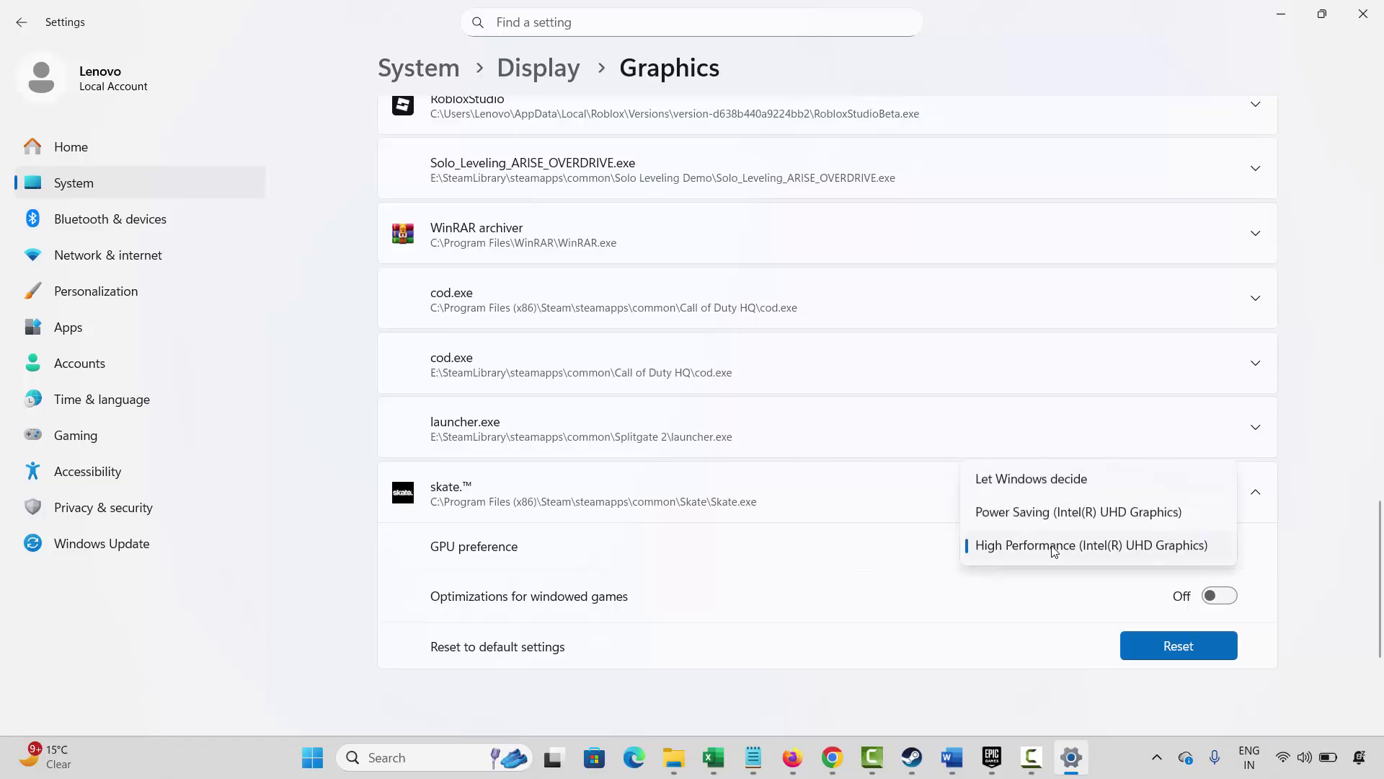
click(1057, 553)
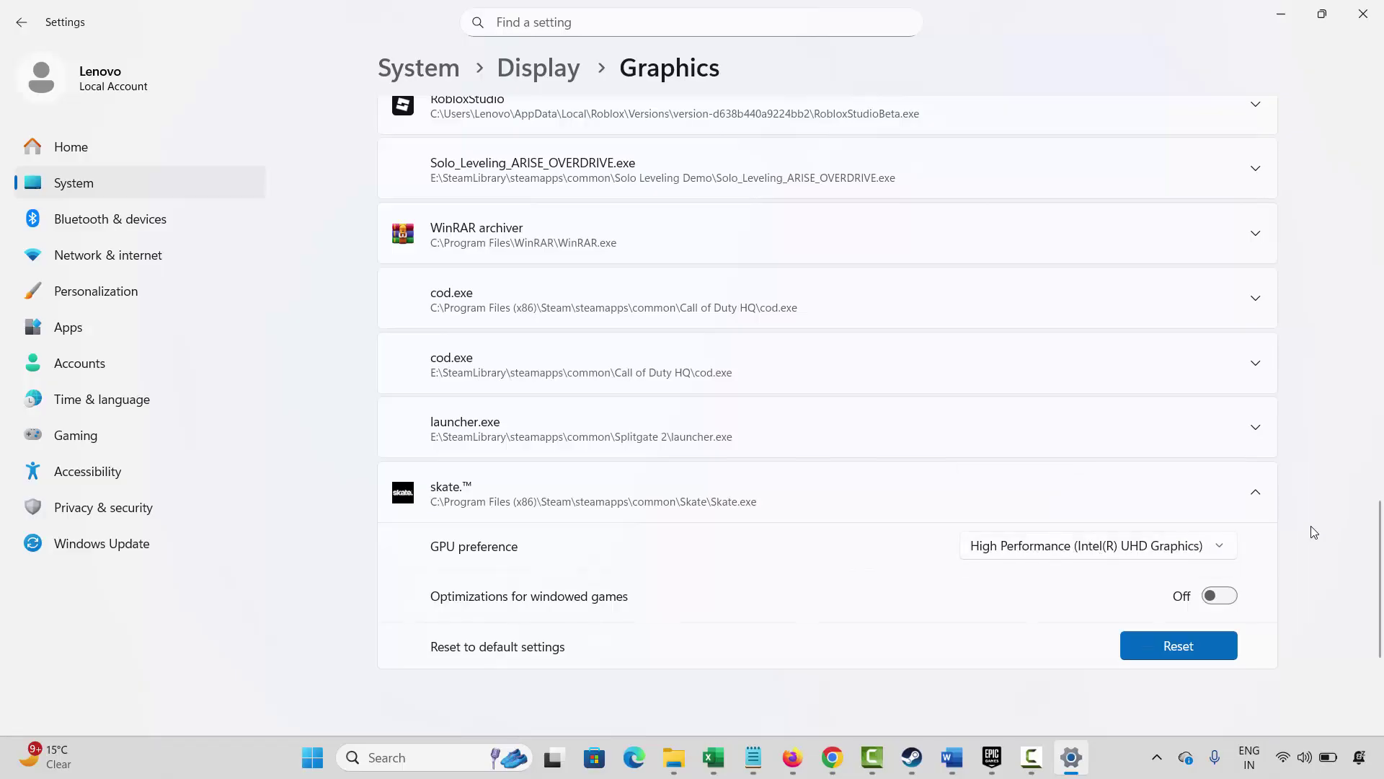
scroll(1310, 537, up, 3)
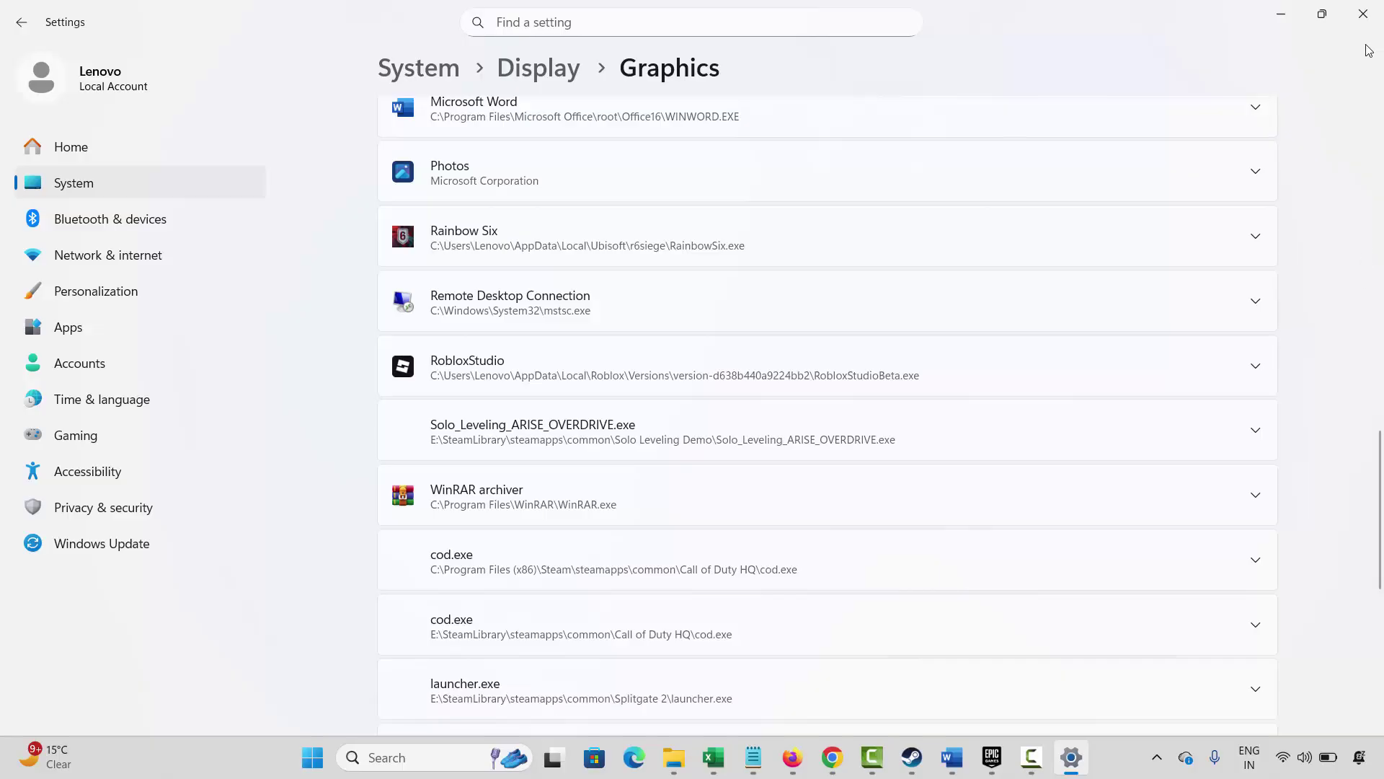
click(1364, 13)
Highlight the Method 14: Reinstall Maneater Game heading in the Word document, then clear the selection.
scroll(535, 653, down, 2)
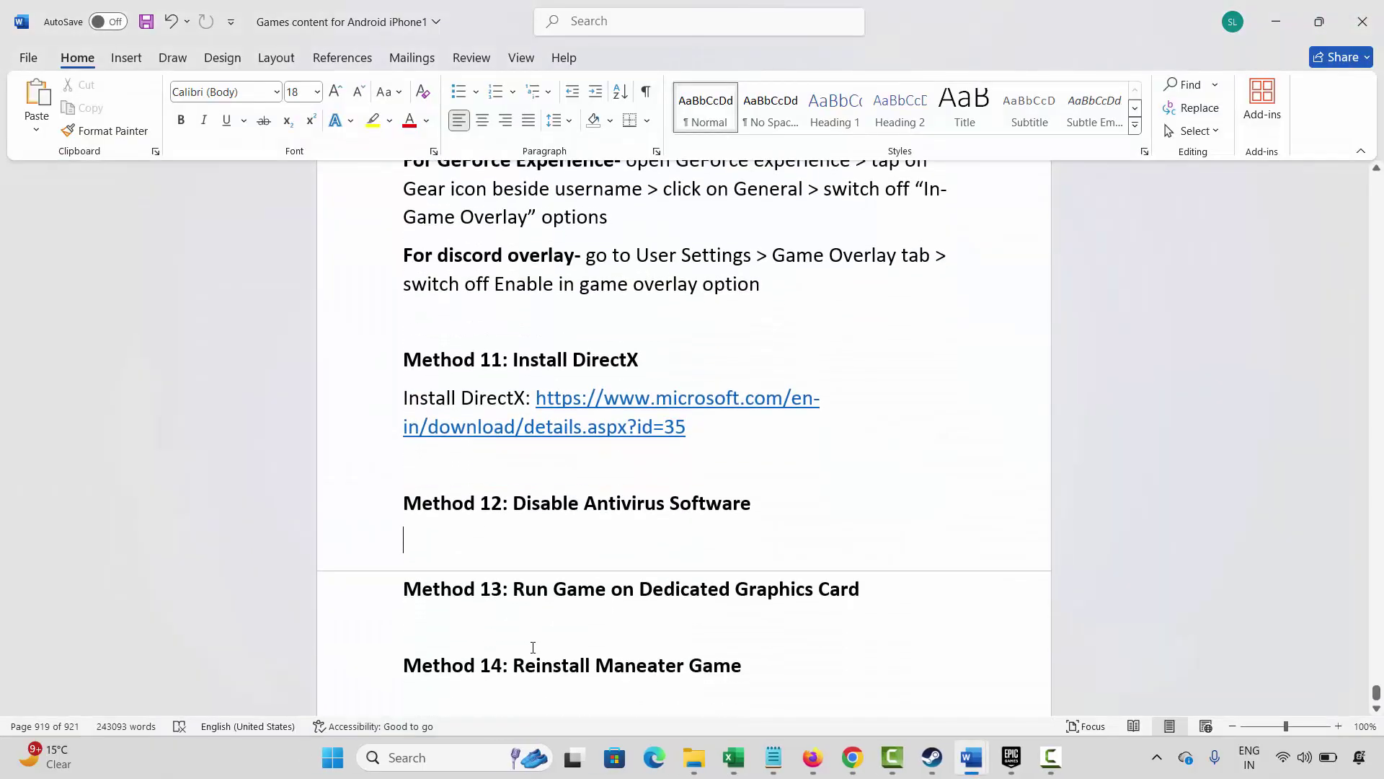
click(357, 674)
click(553, 666)
scroll(547, 686, down, 2)
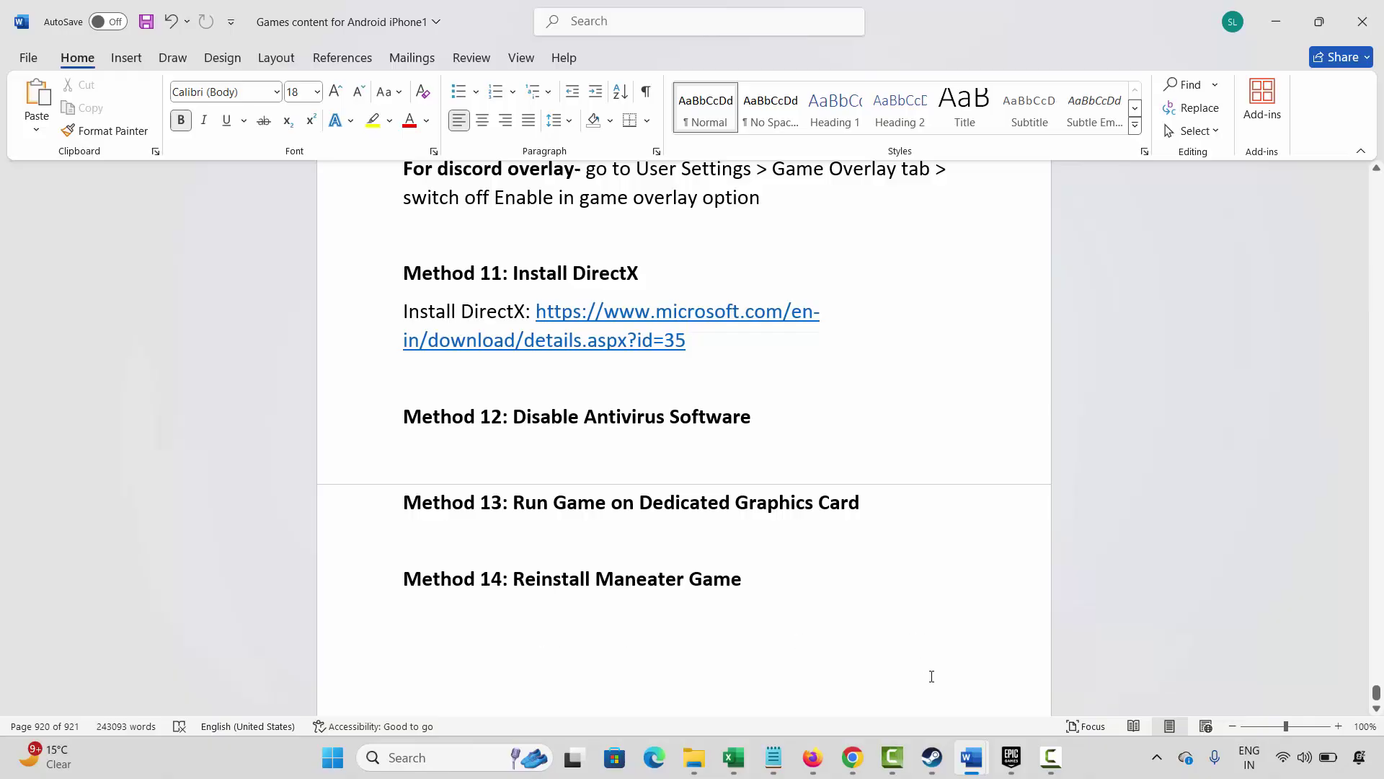
Switch to Steam, open the uninstall prompt for War Thunder from the library, and cancel it.
click(932, 757)
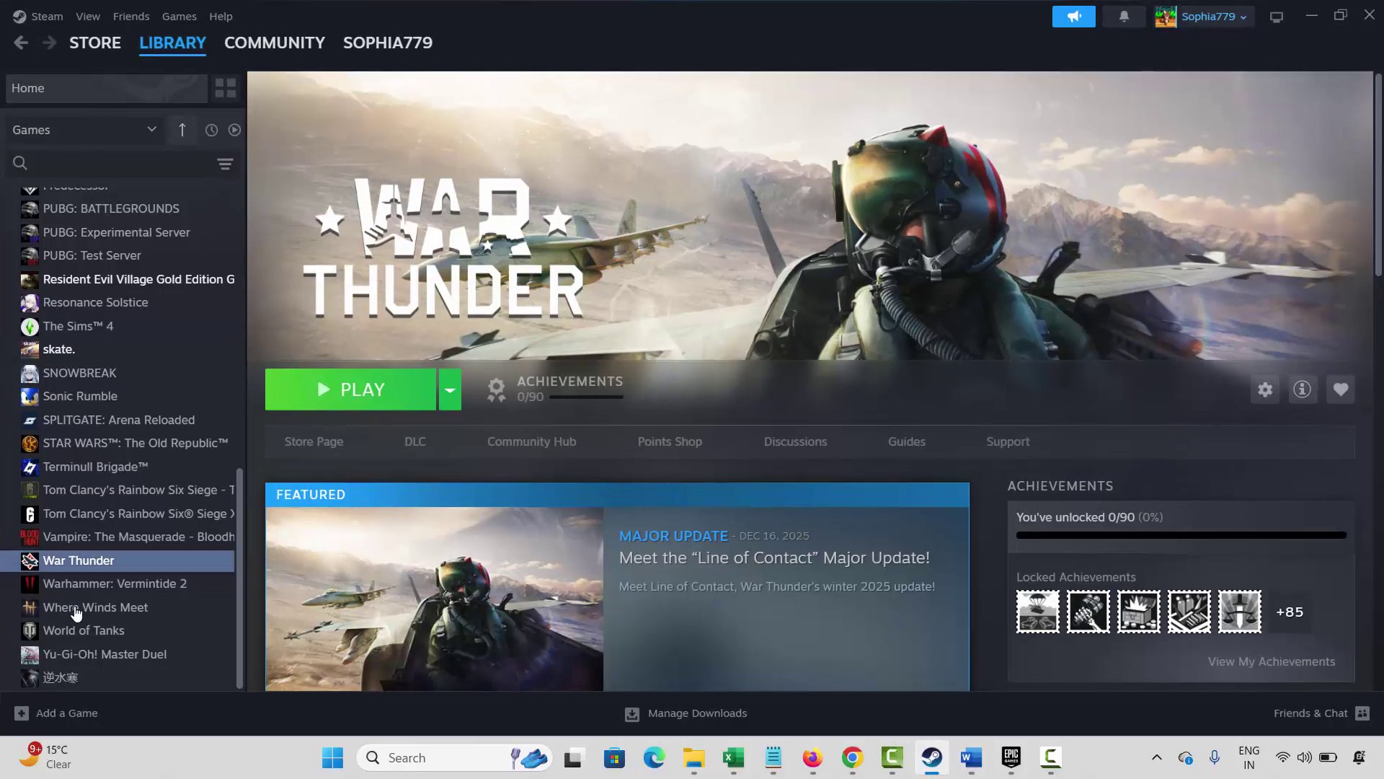
right_click(55, 568)
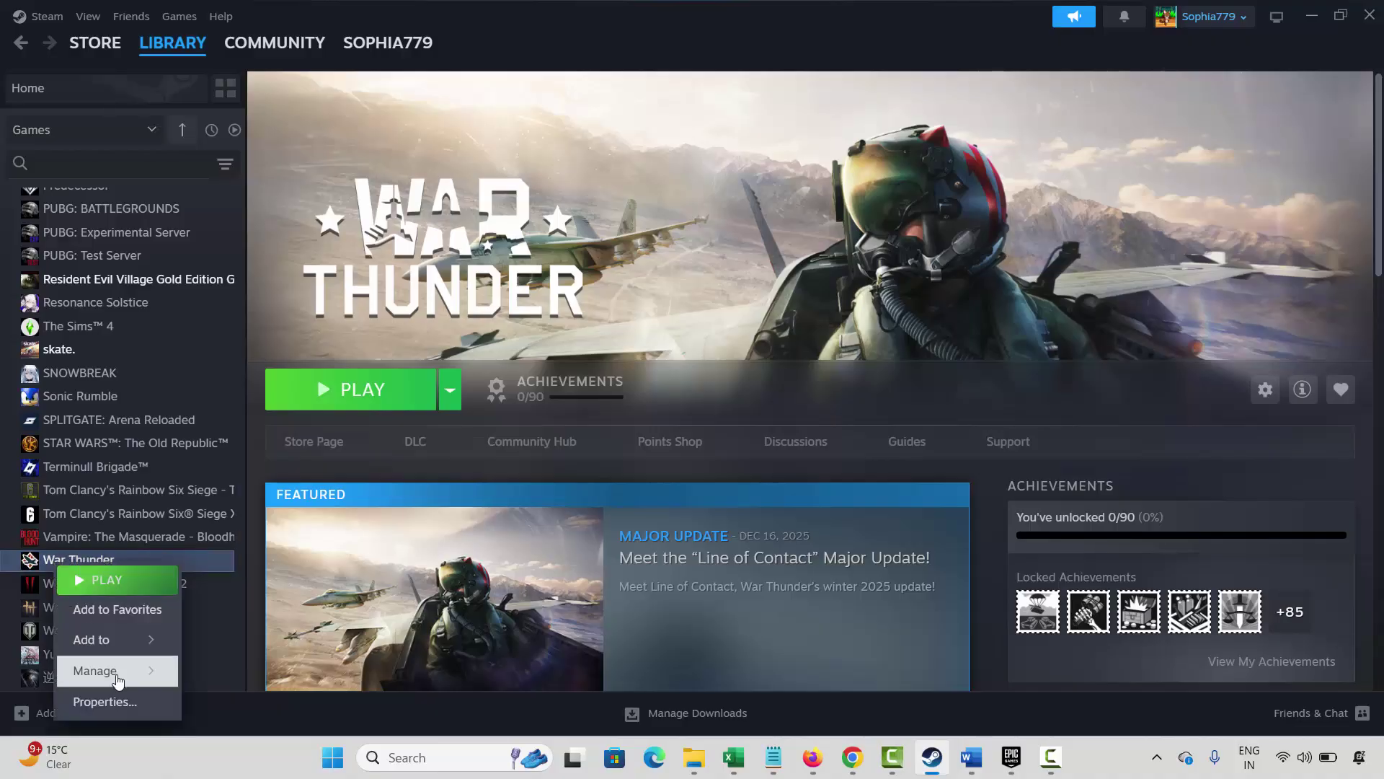
mouse_move(119, 681)
click(245, 646)
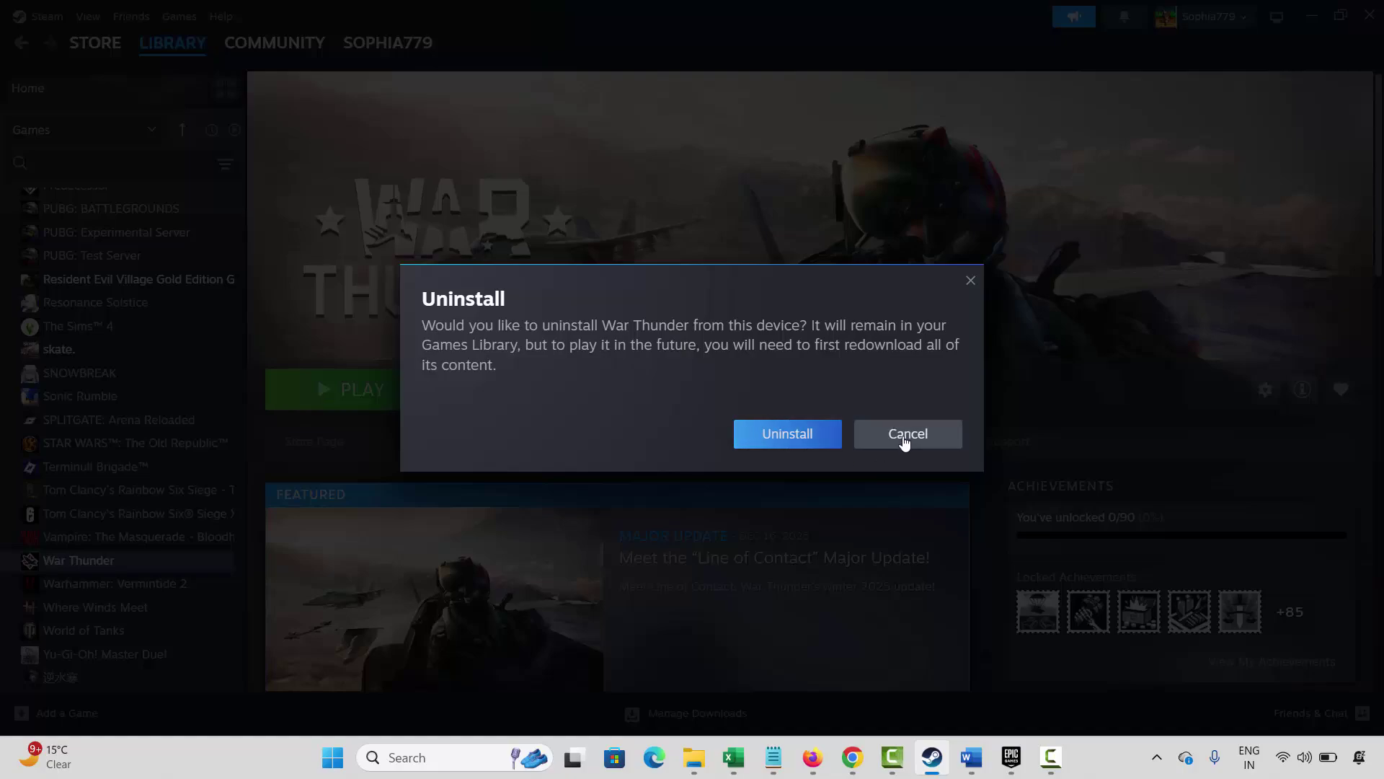
click(966, 680)
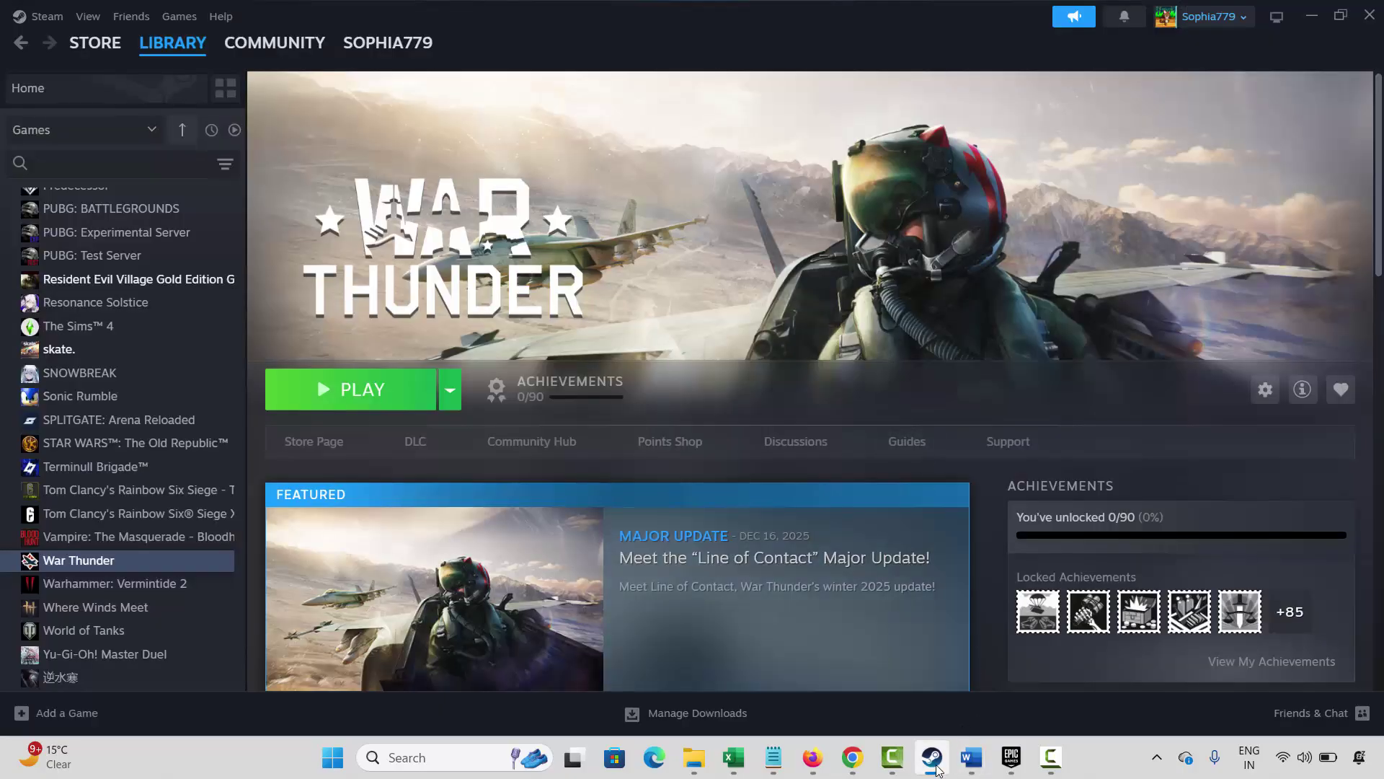
Return to the Word document and highlight the word Maneater in the Method 14 heading, then clear the selection.
click(961, 770)
click(569, 583)
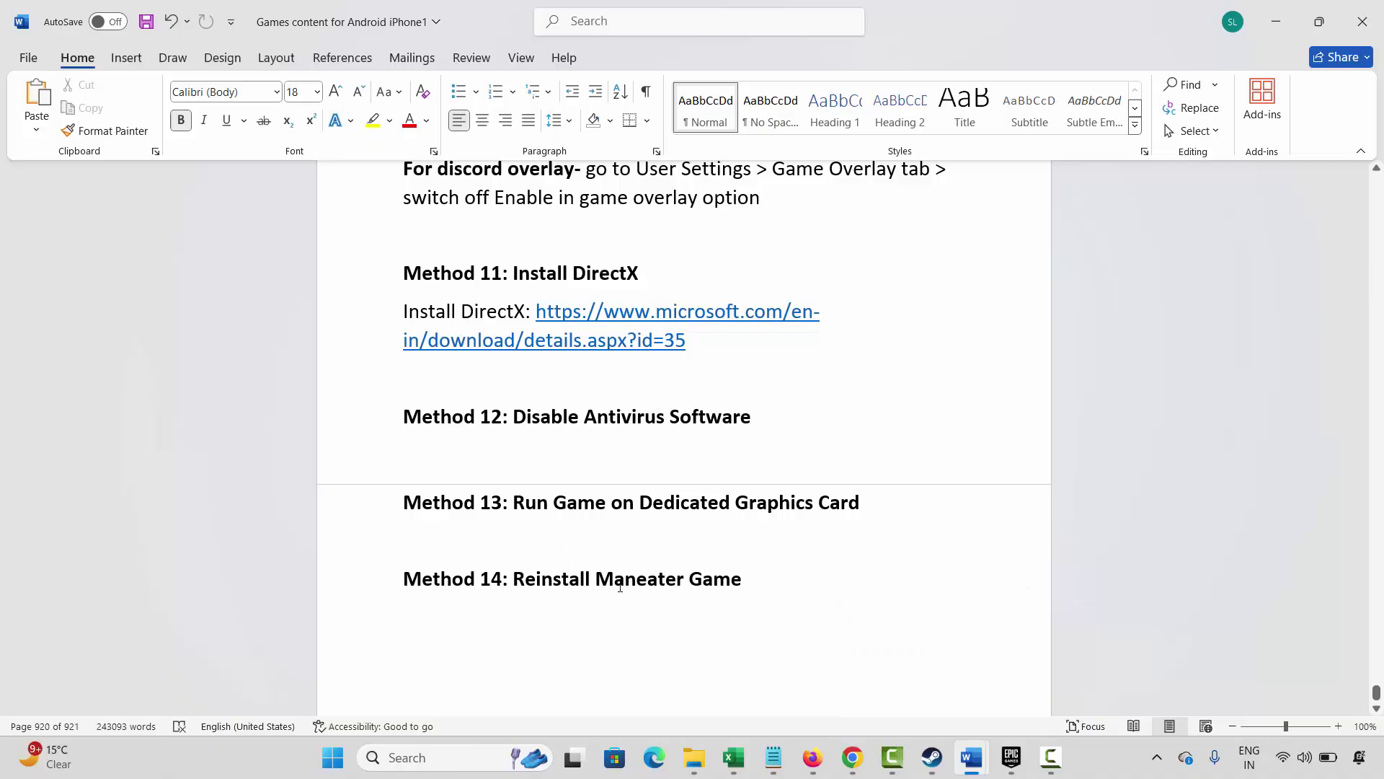
drag(603, 583, 685, 584)
click(603, 561)
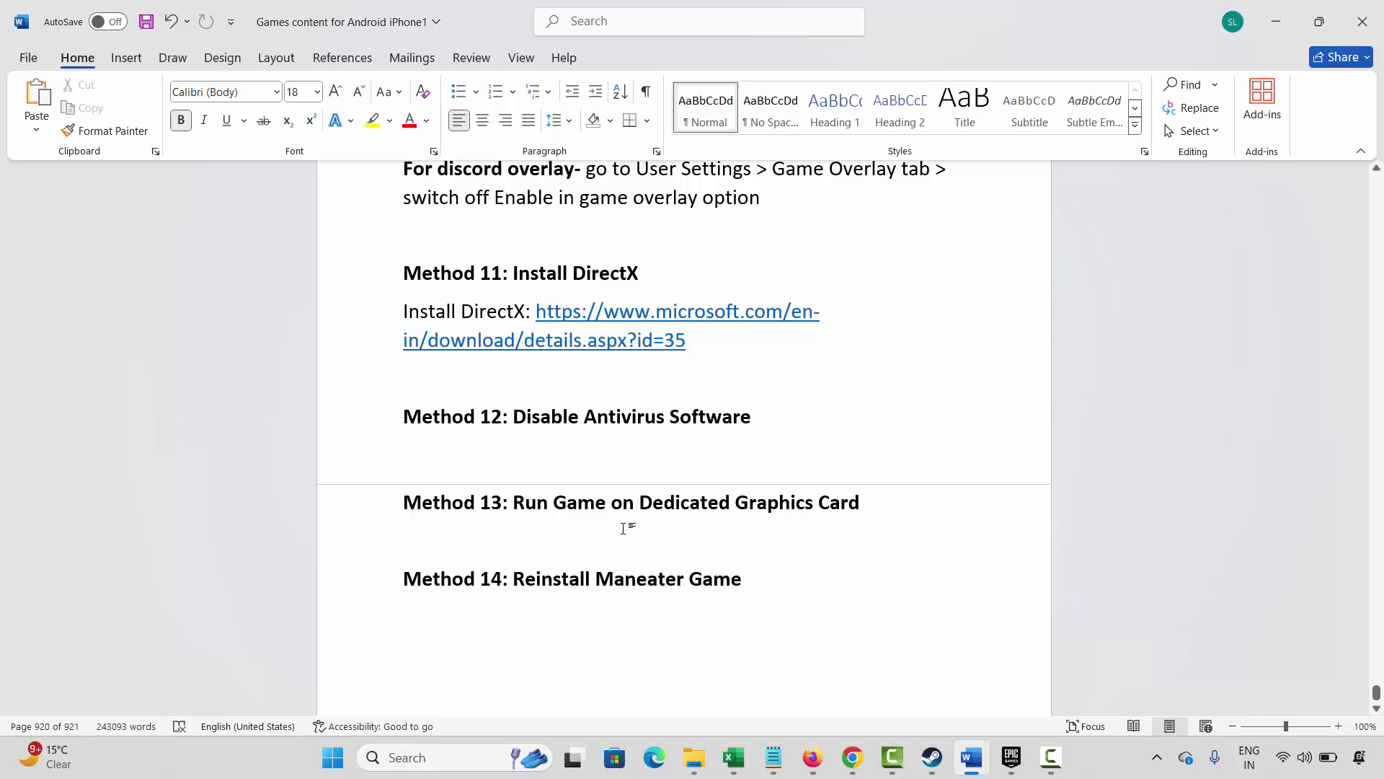